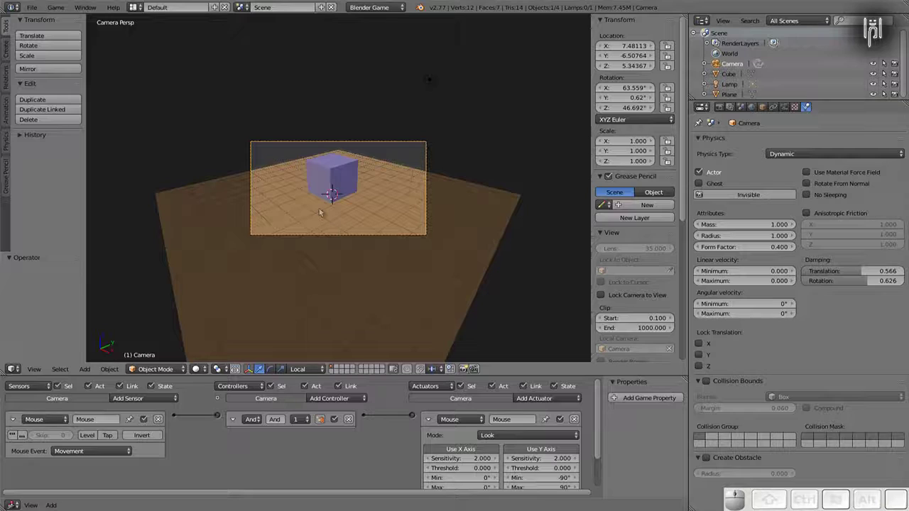
Run the game from the camera view, test moving the camera around the cube, and stop the game
scroll(329, 202, up, 3)
scroll(329, 203, up, 2)
scroll(329, 203, down, 1)
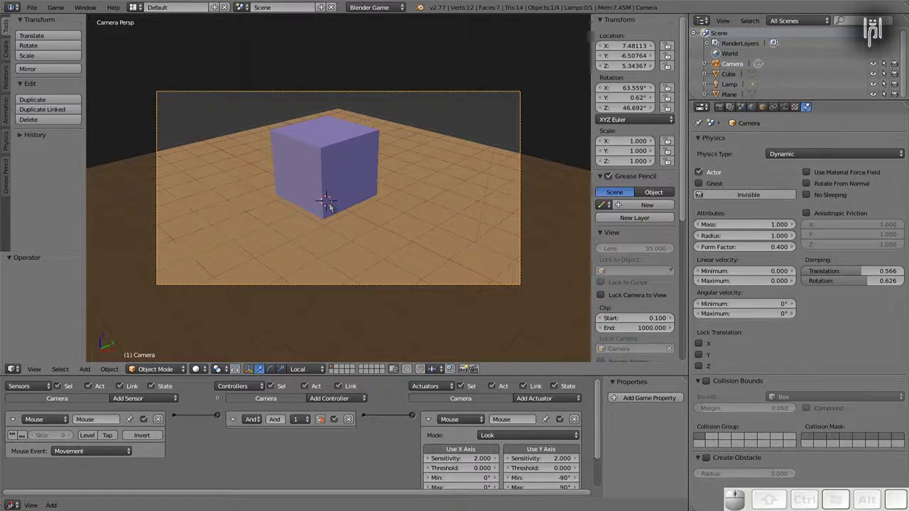
key(p)
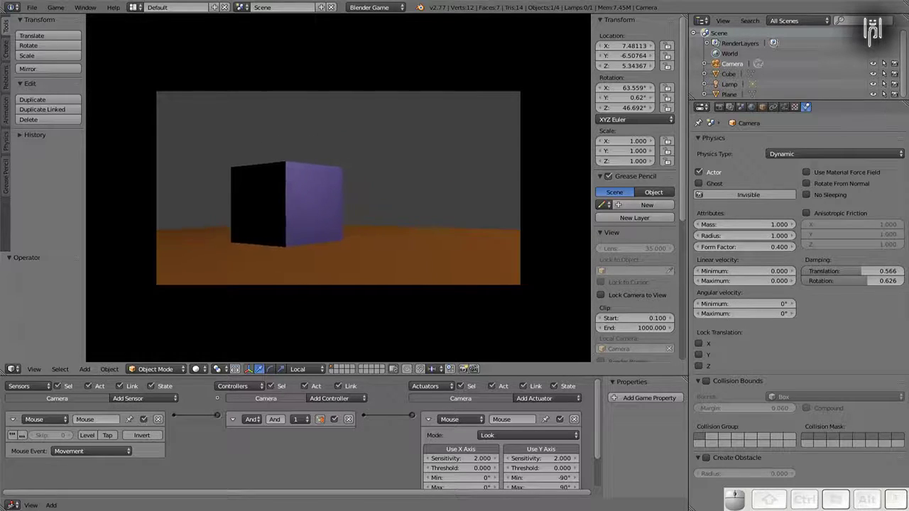
key(Left)
key(Right)
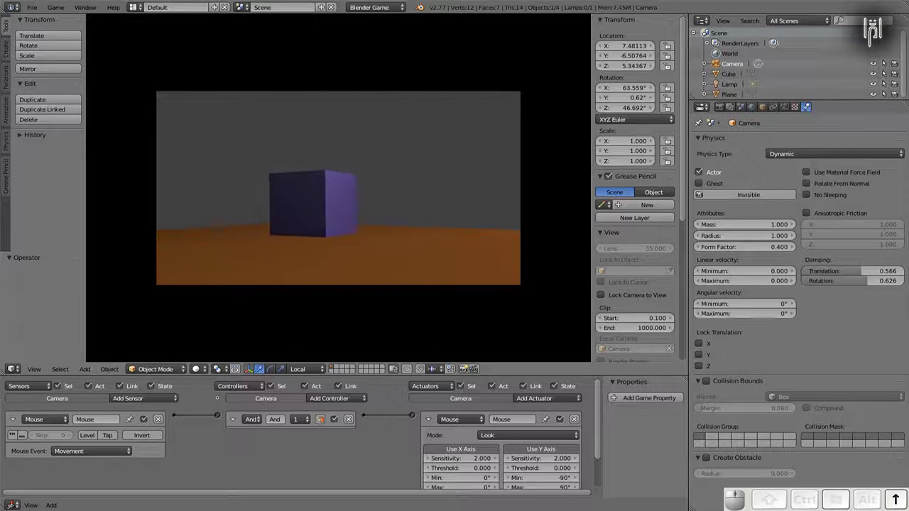
key(Escape)
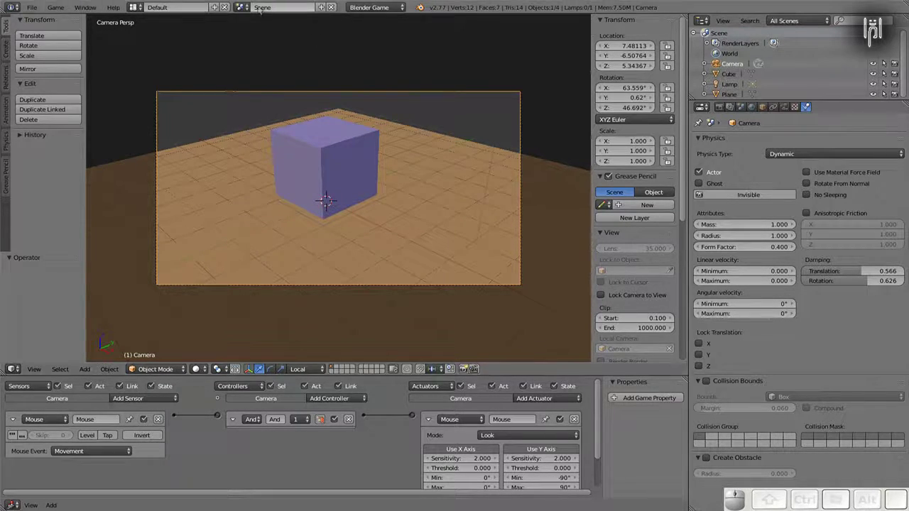
Add a new empty scene to the file and name it GameOver
click(322, 7)
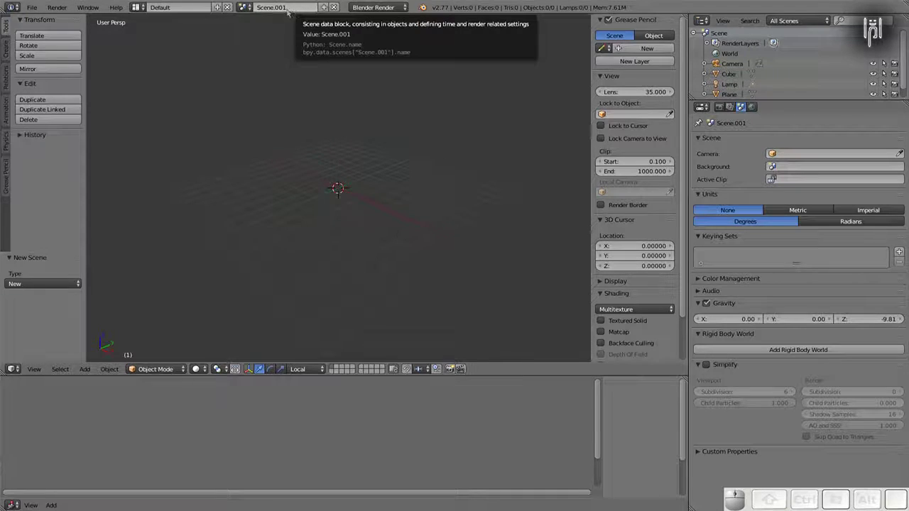
click(245, 7)
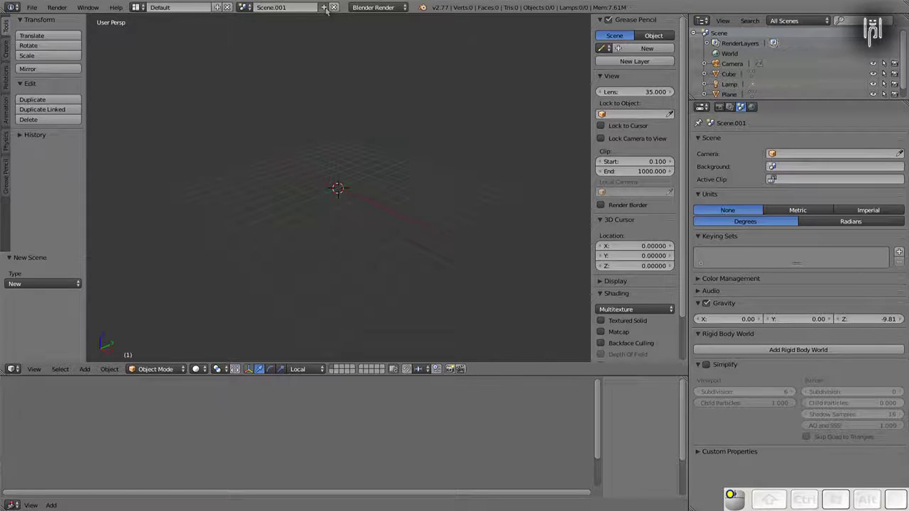
click(246, 8)
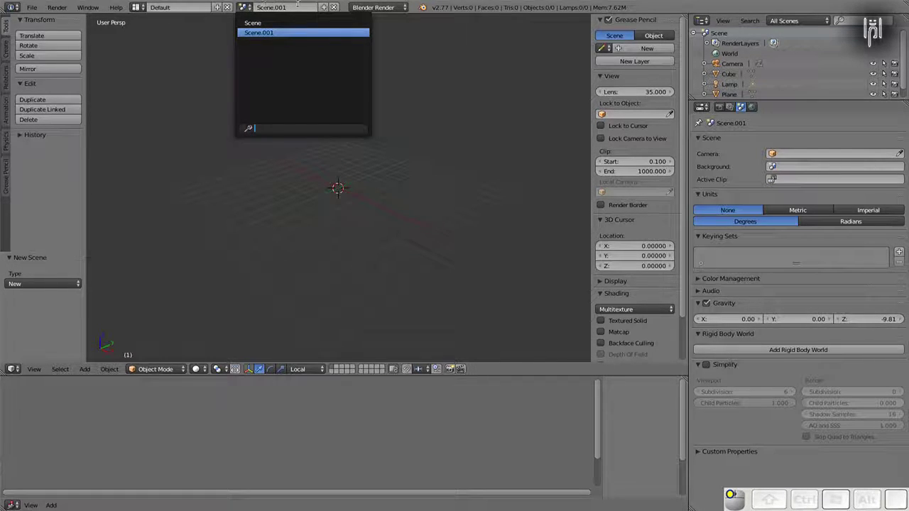
click(285, 7)
click(302, 7)
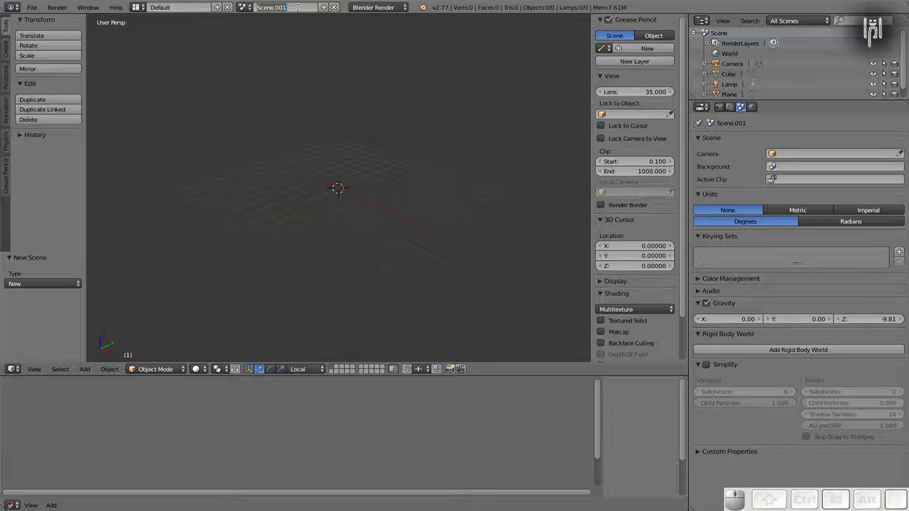
key(BackSpace)
text(GameOver)
key(Return)
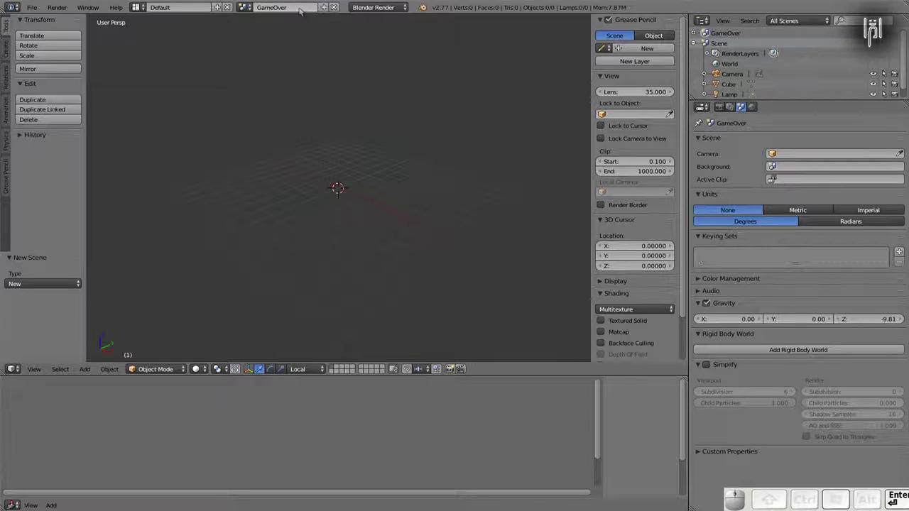
Switch to the original scene containing the cube and plane and rename it Jeu
click(243, 7)
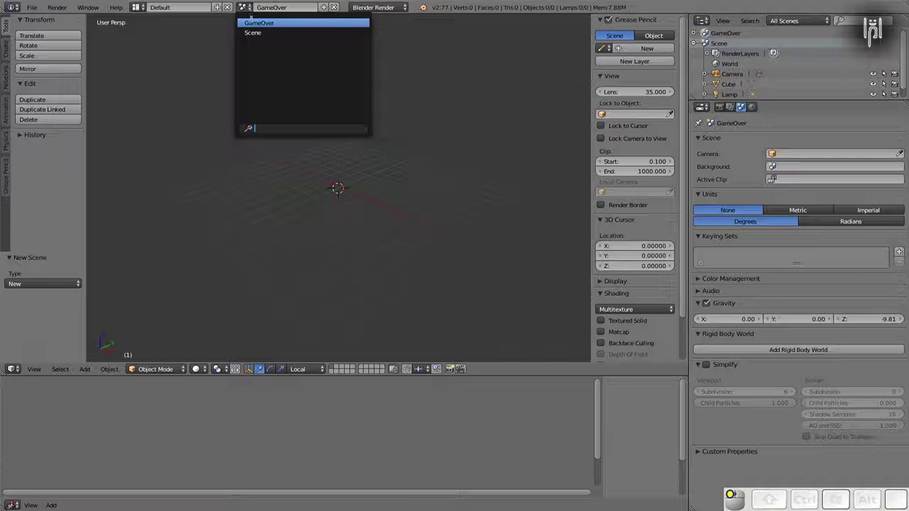
click(254, 33)
double_click(277, 8)
text(Jeu)
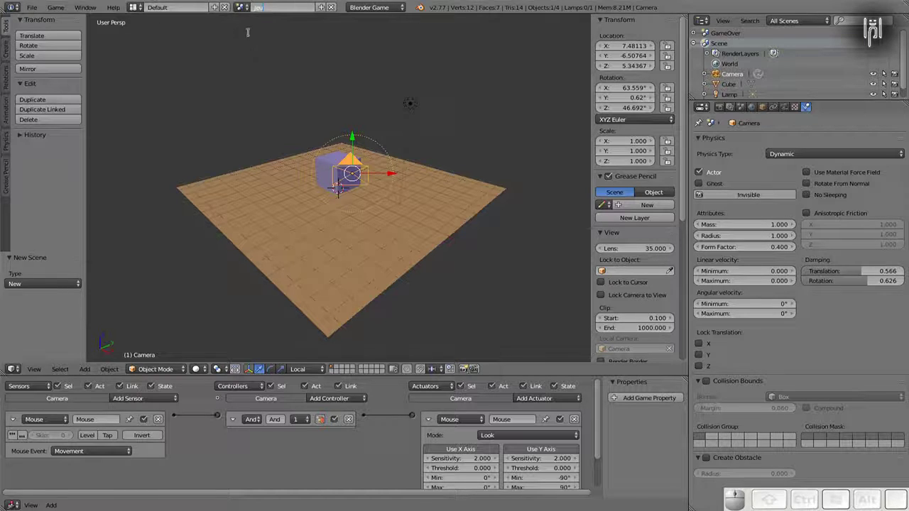
key(Return)
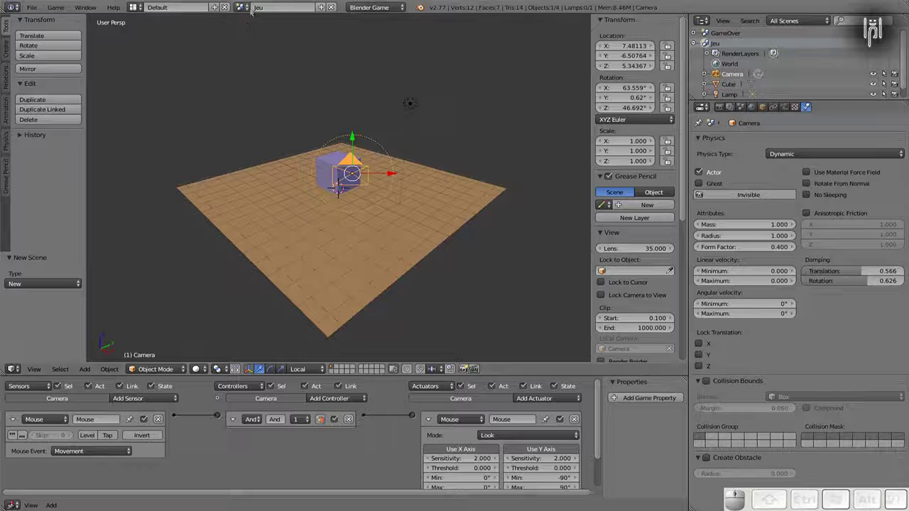
Switch back to the GameOver scene and add a camera at the origin
click(241, 8)
click(253, 23)
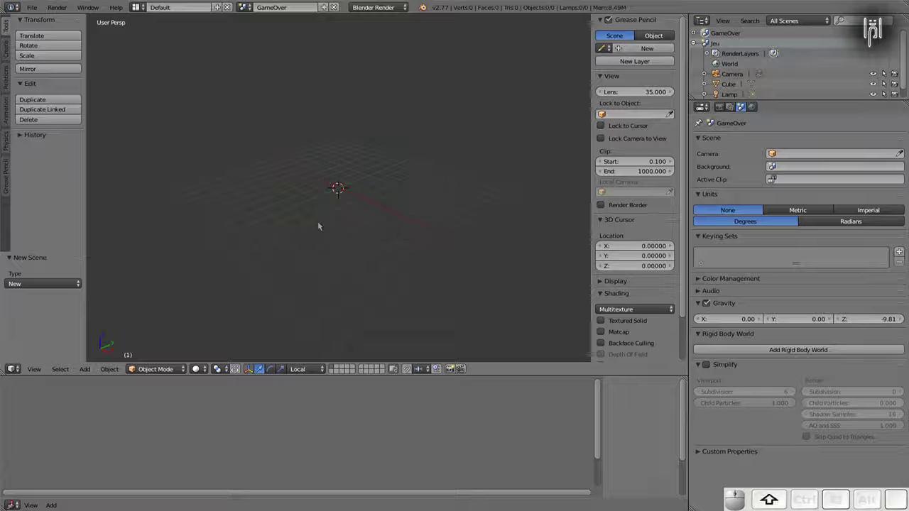
click(84, 370)
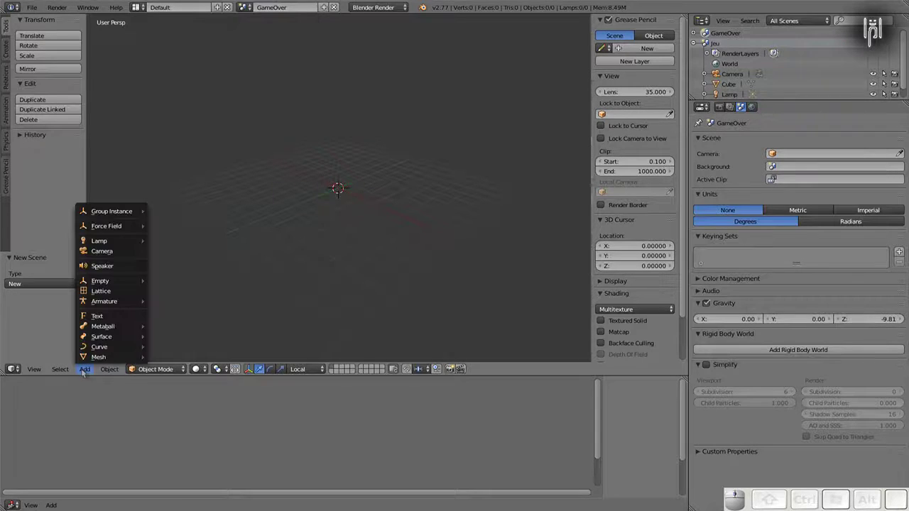
mouse_move(93, 358)
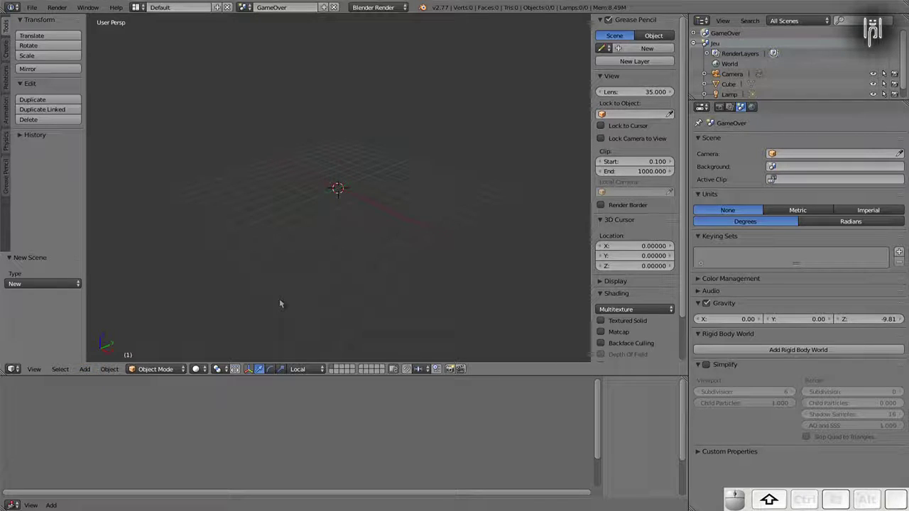
key(shift+a)
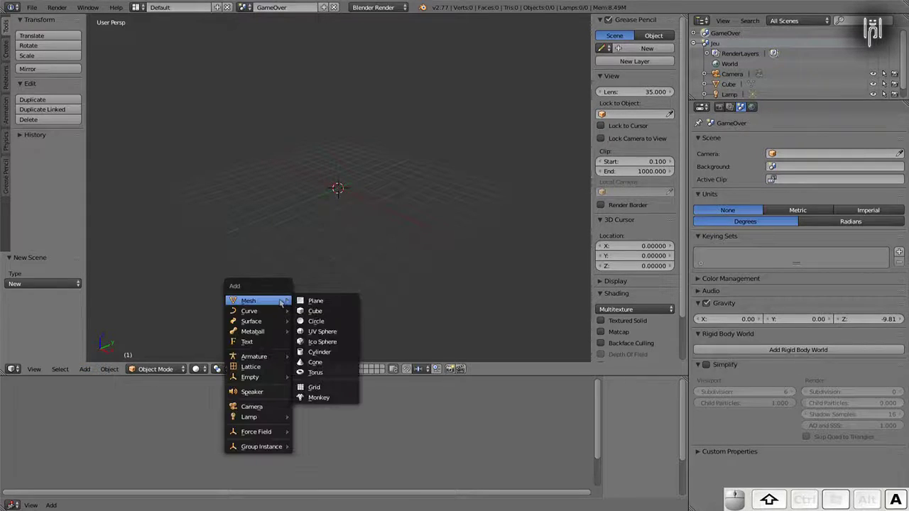
click(252, 406)
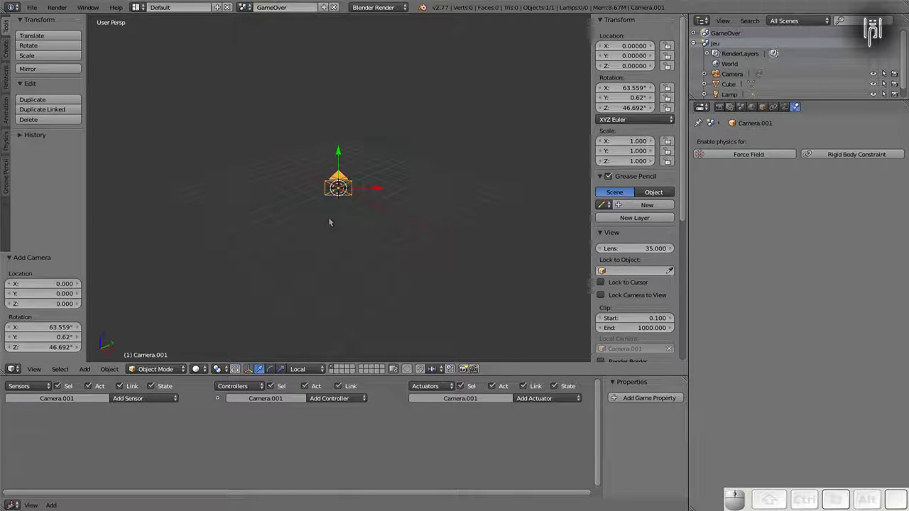
Clear the new camera's rotation so it points straight down, and look through it
key(alt+r)
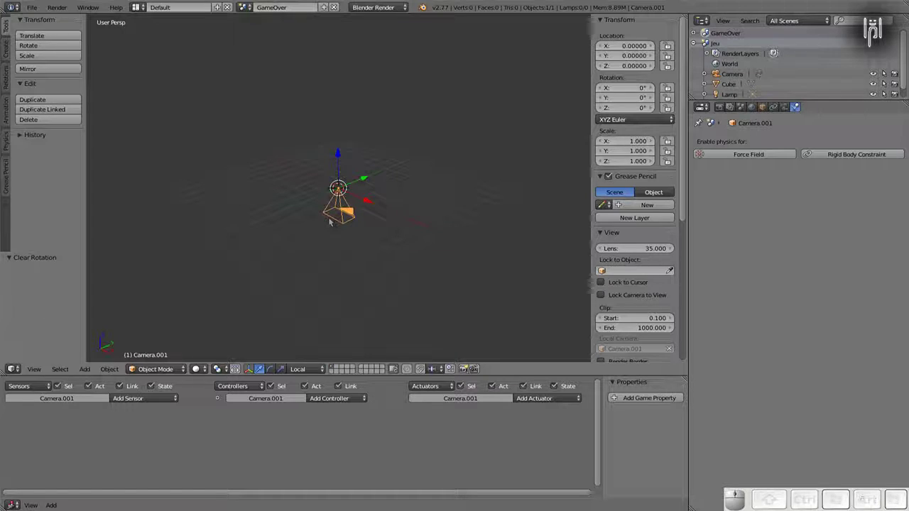
scroll(340, 226, up, 3)
scroll(345, 228, down, 2)
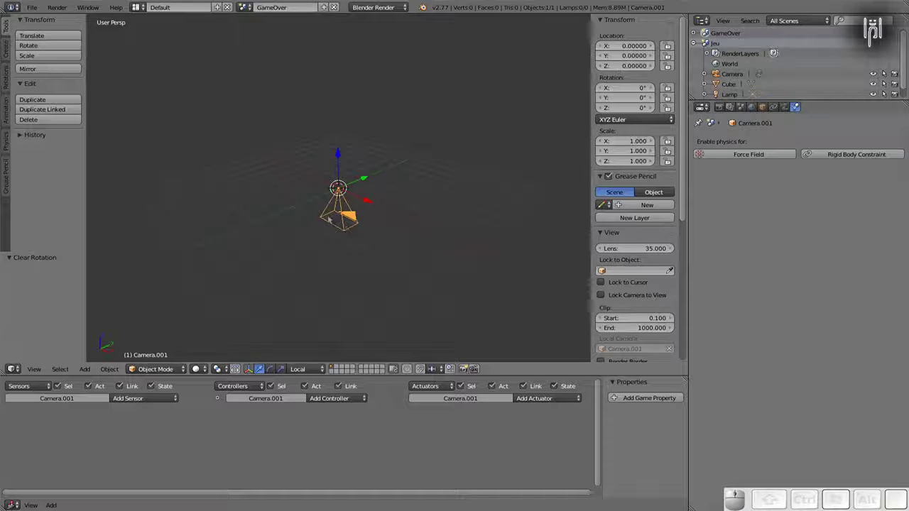
key(KP_0)
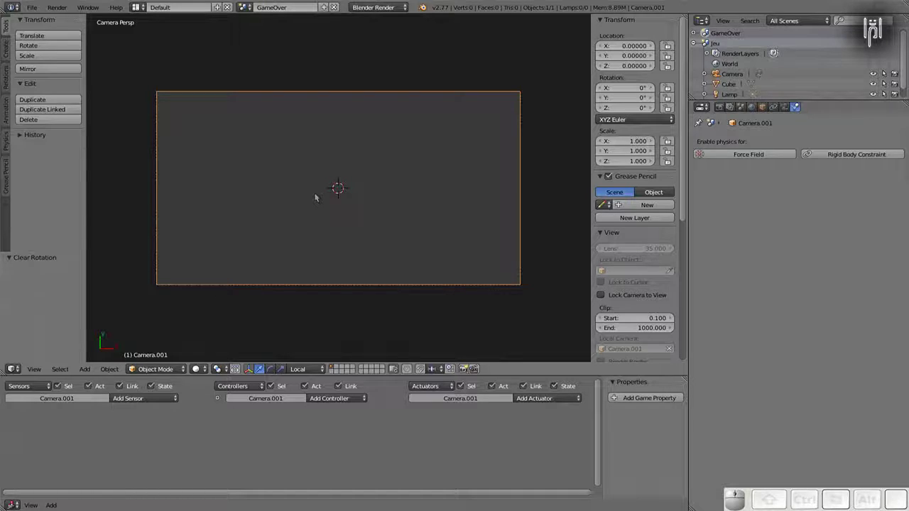
key(KP_5)
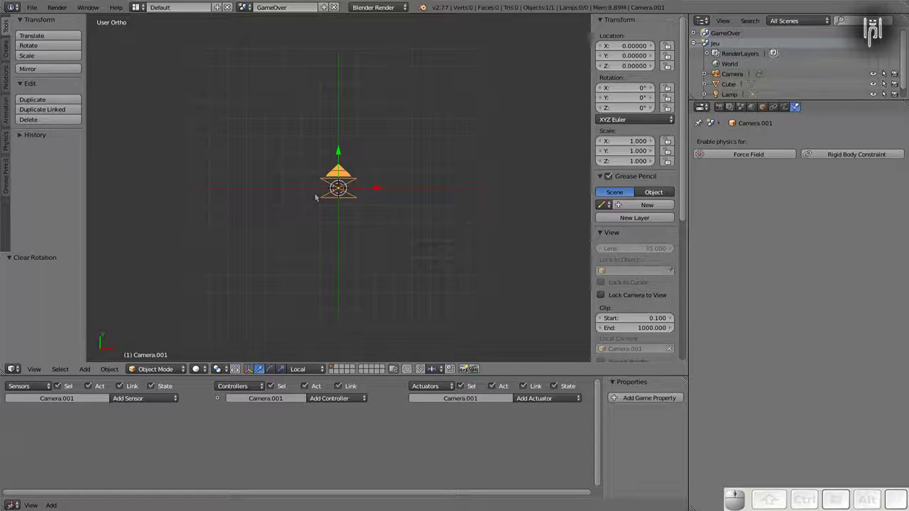
key(KP_0)
scroll(316, 197, down, 4)
scroll(317, 197, up, 1)
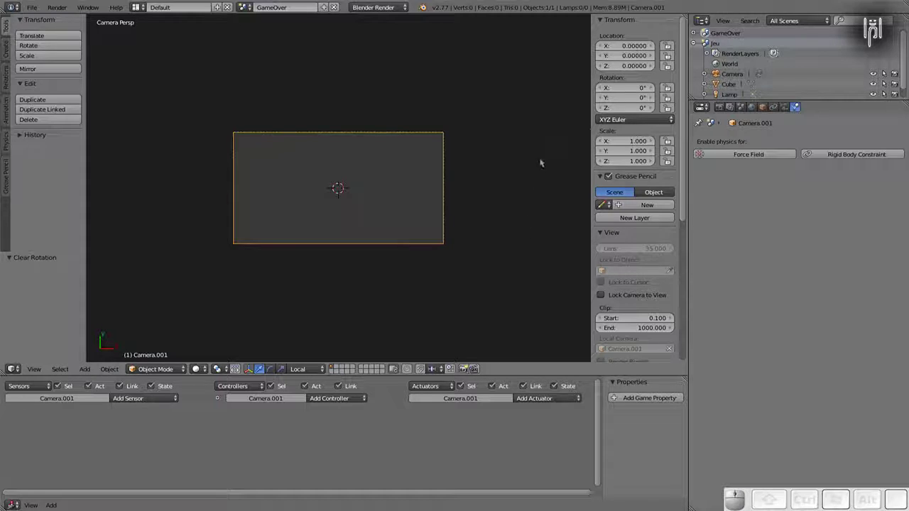
Set up two side-by-side 3D views, one through the camera and one free view with its tool shelf and properties sidebar hidden
click(567, 35)
drag(588, 27, 380, 27)
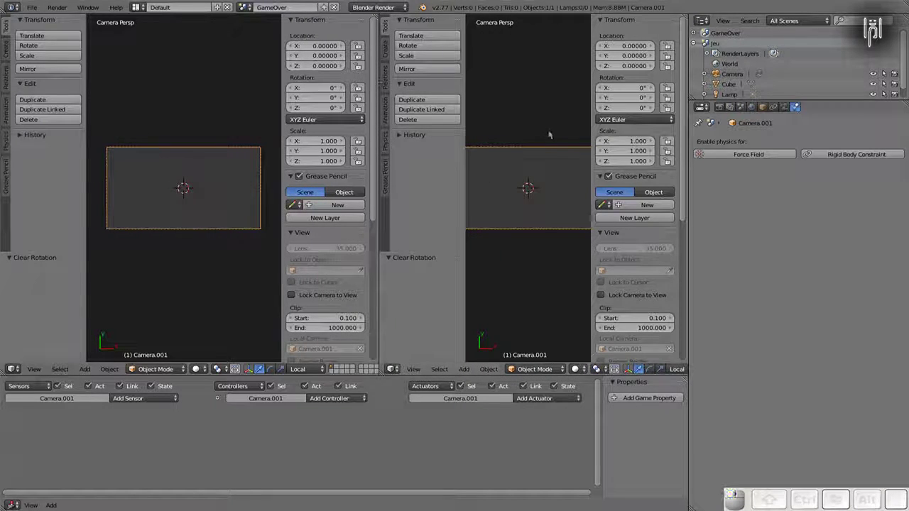
key(n)
key(t)
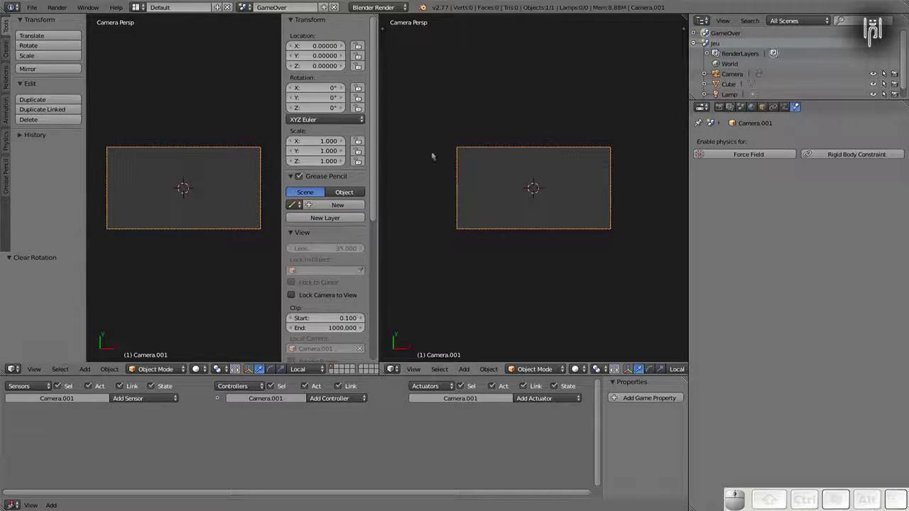
key(t)
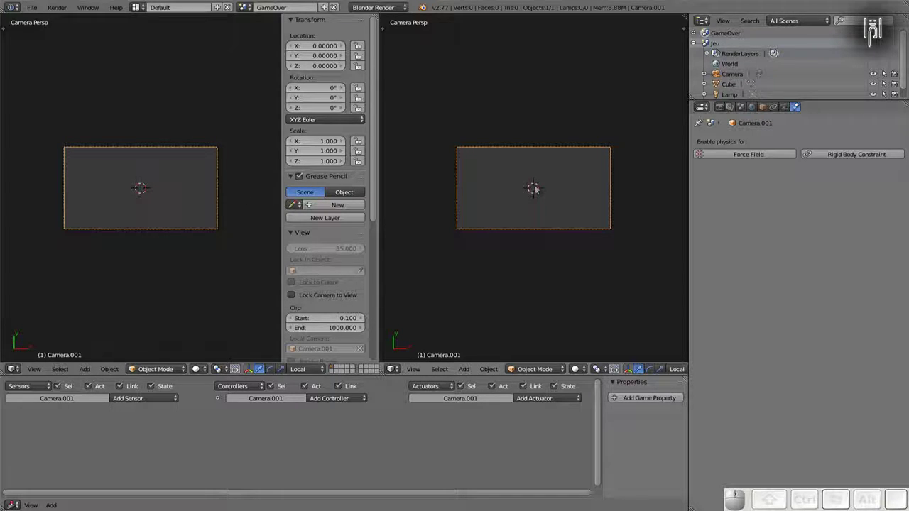
key(KP_0)
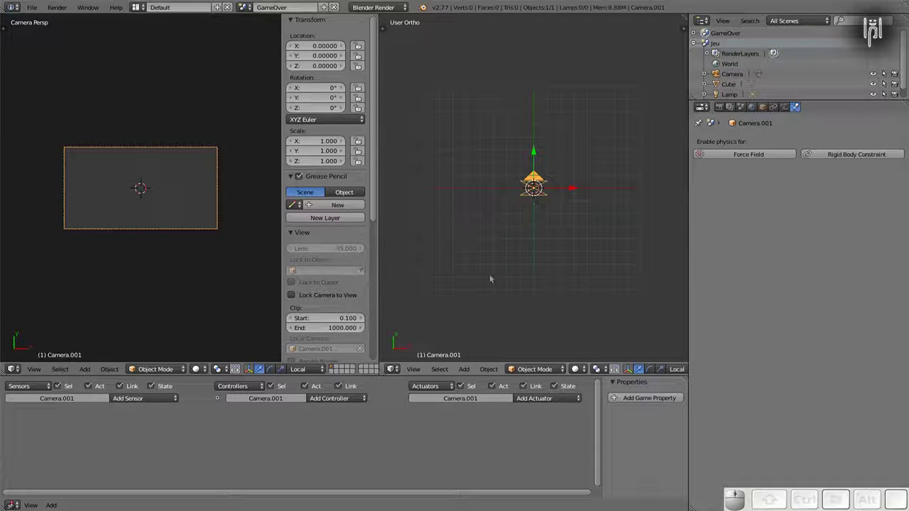
Raise the camera along its Z axis to about 3.48 and scale it up to about 1.889
scroll(495, 251, up, 2)
scroll(495, 250, down, 2)
scroll(495, 250, up, 2)
scroll(495, 253, up, 2)
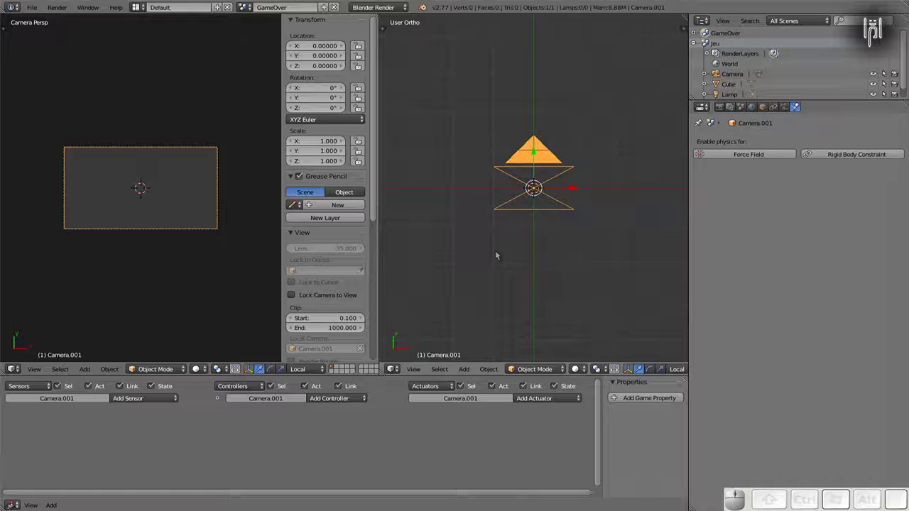
key(KP_1)
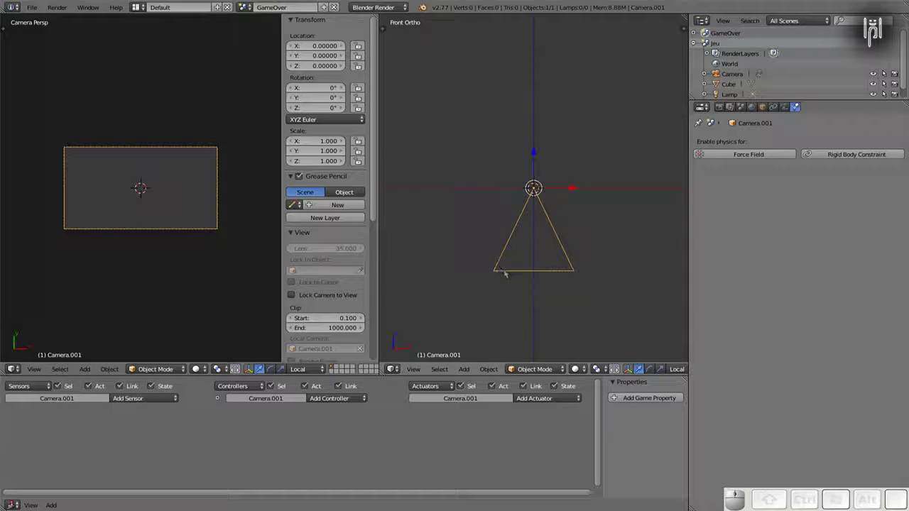
middle_drag(506, 274, 541, 307)
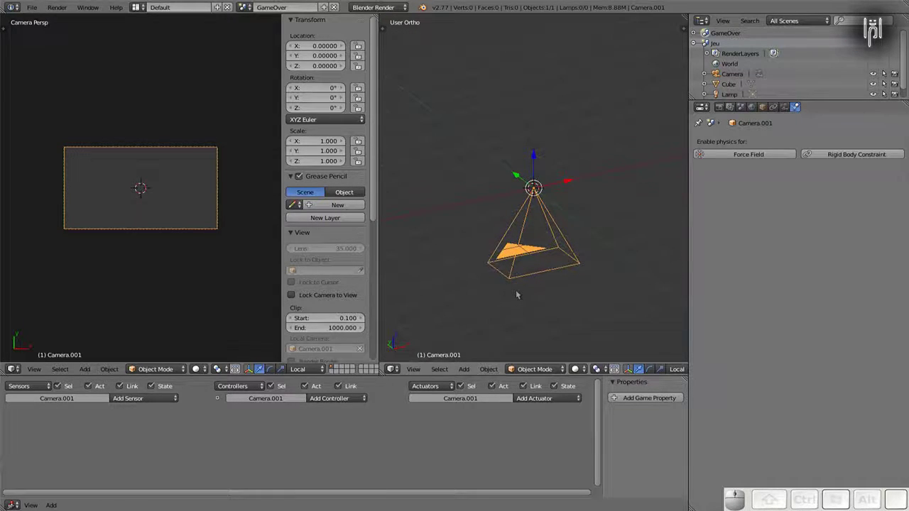
key(KP_5)
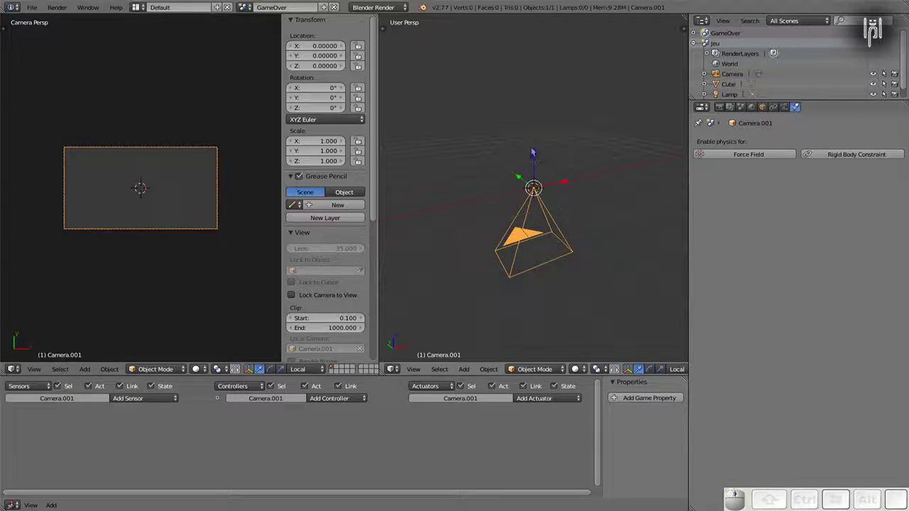
drag(533, 155, 534, 321)
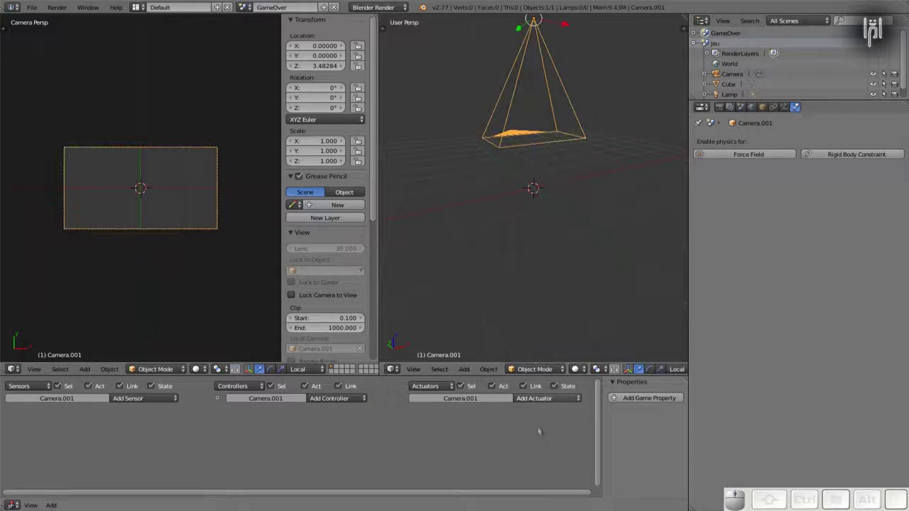
key(s)
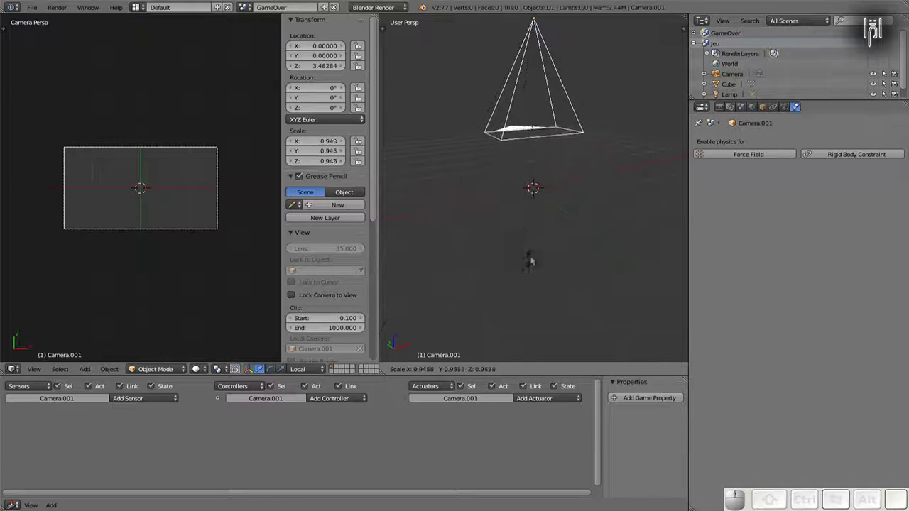
click(465, 157)
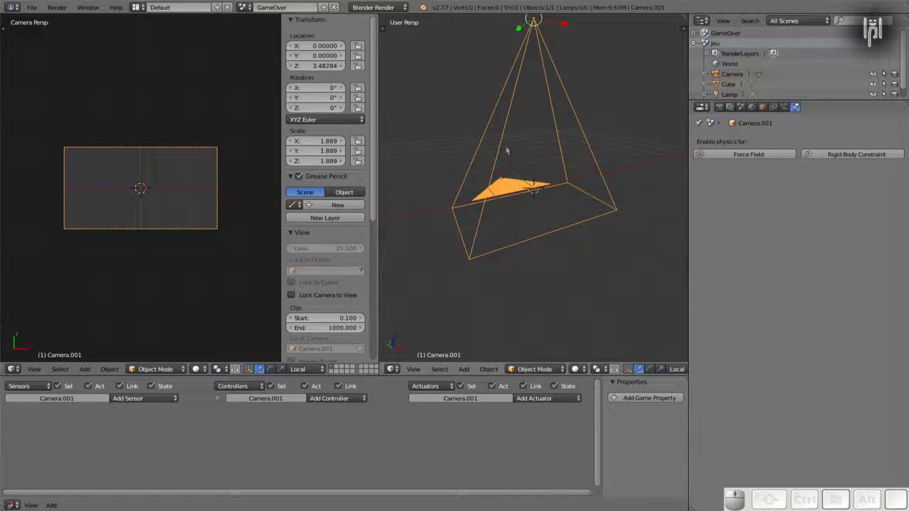
Set the GameOver camera's lens type to Orthographic
click(784, 107)
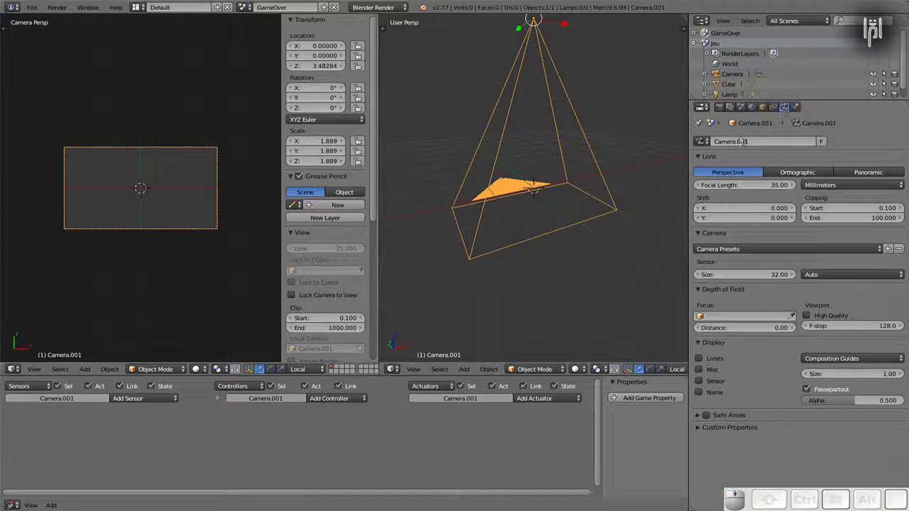
click(798, 172)
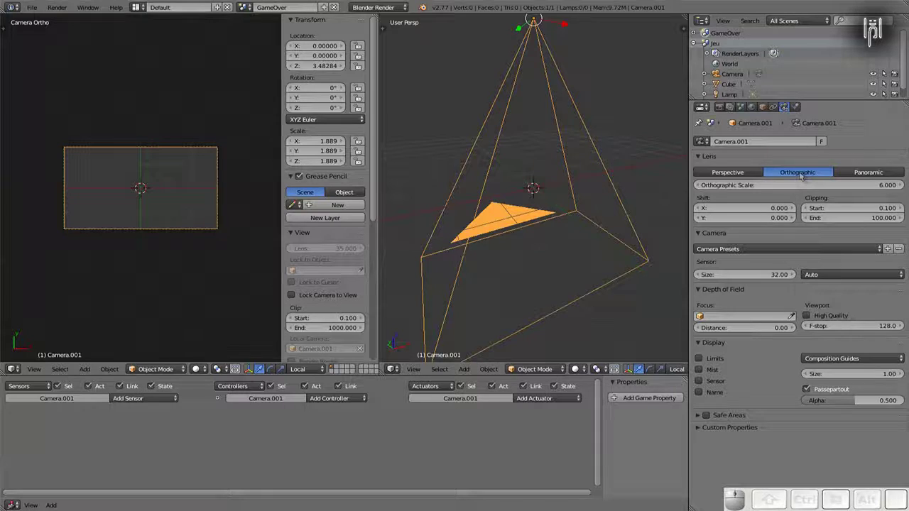
Undo back through the lens changes and the camera's scaling, and set its lens type to Orthographic again
click(742, 173)
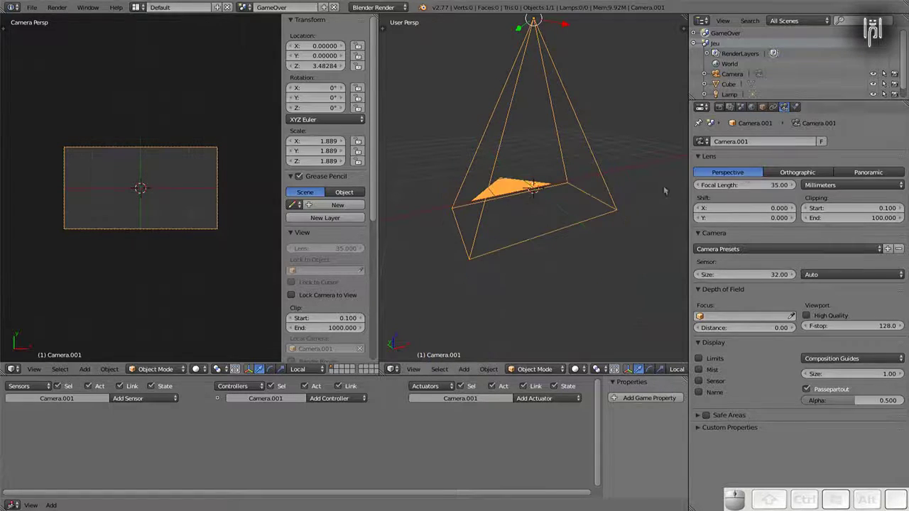
key(ctrl+z)
key(ctrl+z)
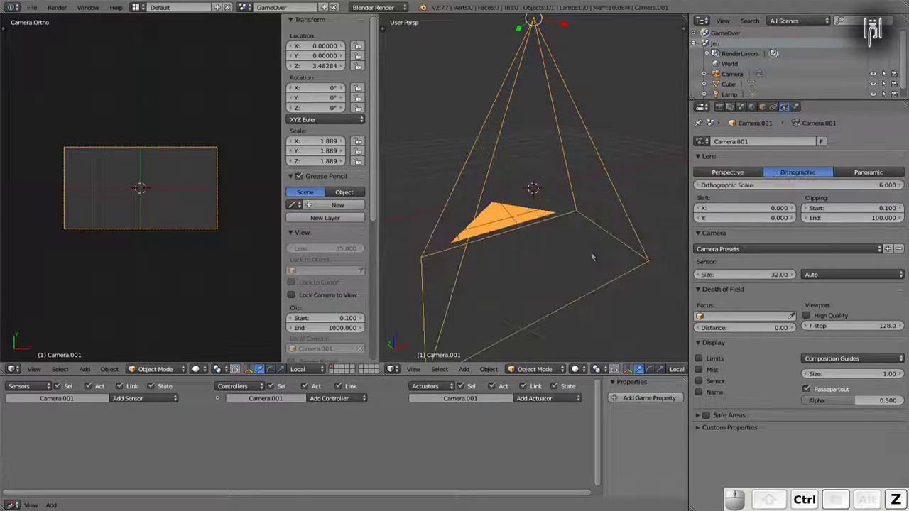
key(ctrl+z)
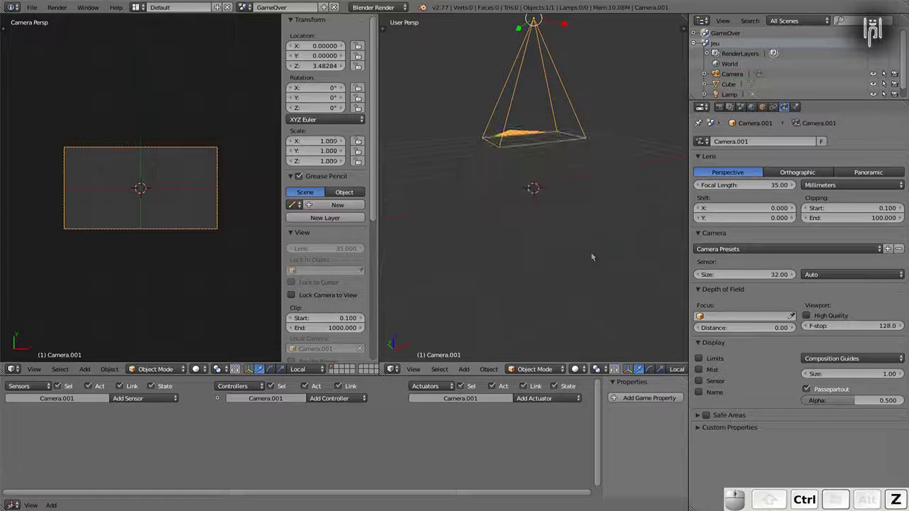
click(792, 174)
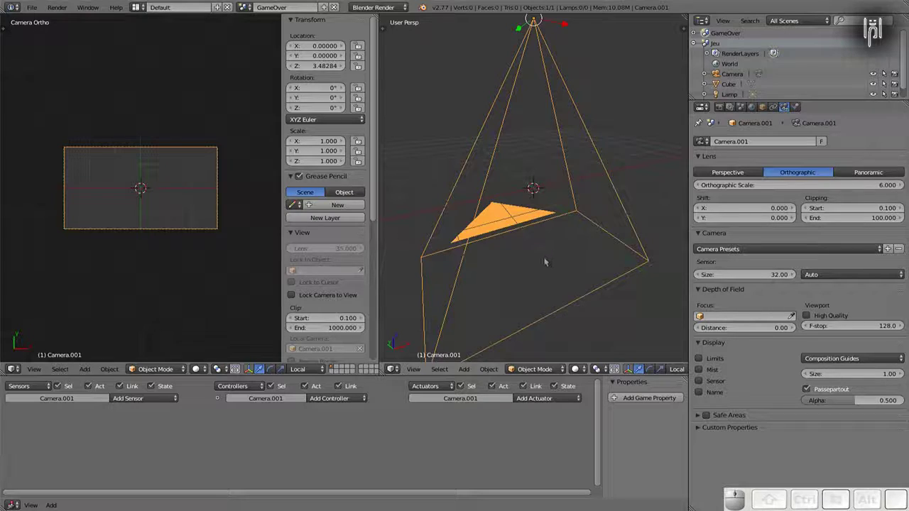
key(s)
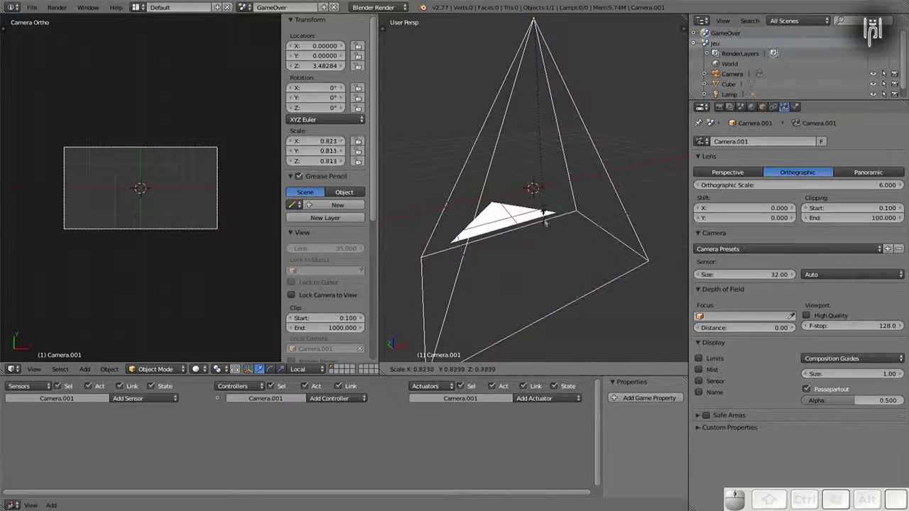
key(Escape)
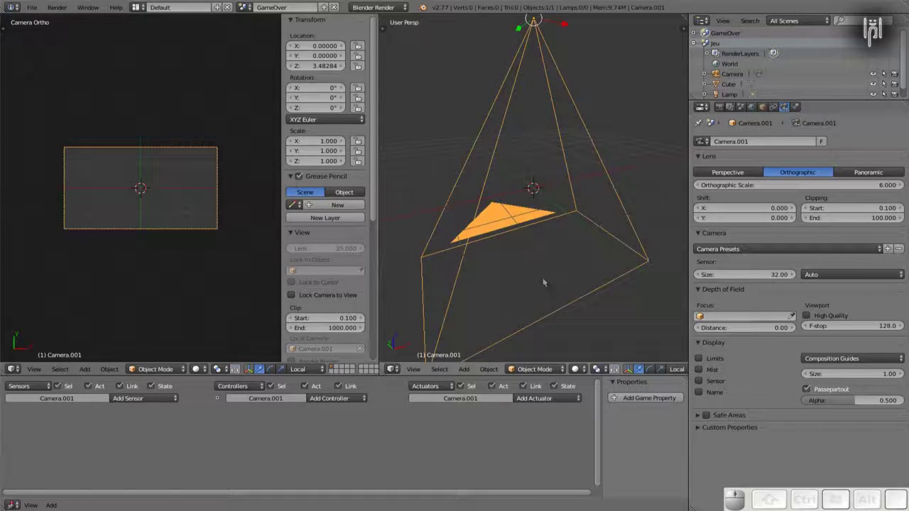
key(g)
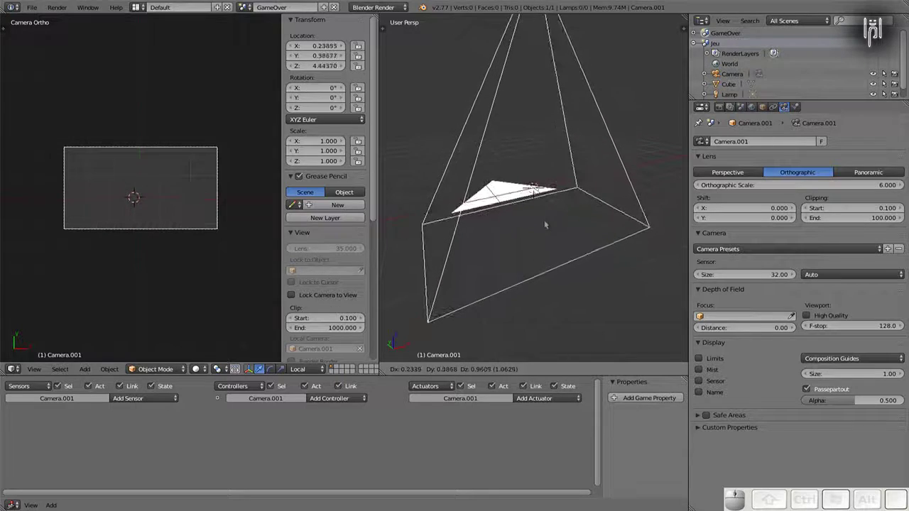
key(Escape)
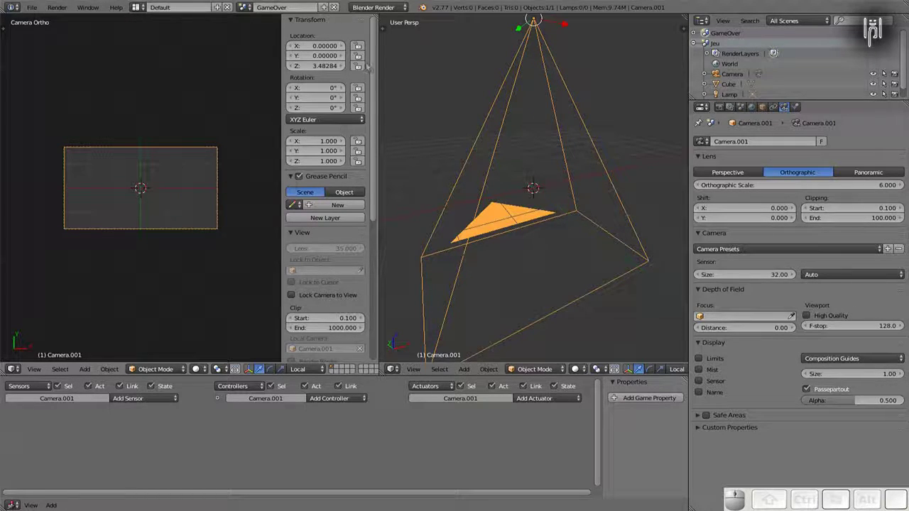
Merge the two 3D views into one enlarged camera view and add a text object at the origin
drag(375, 16, 652, 34)
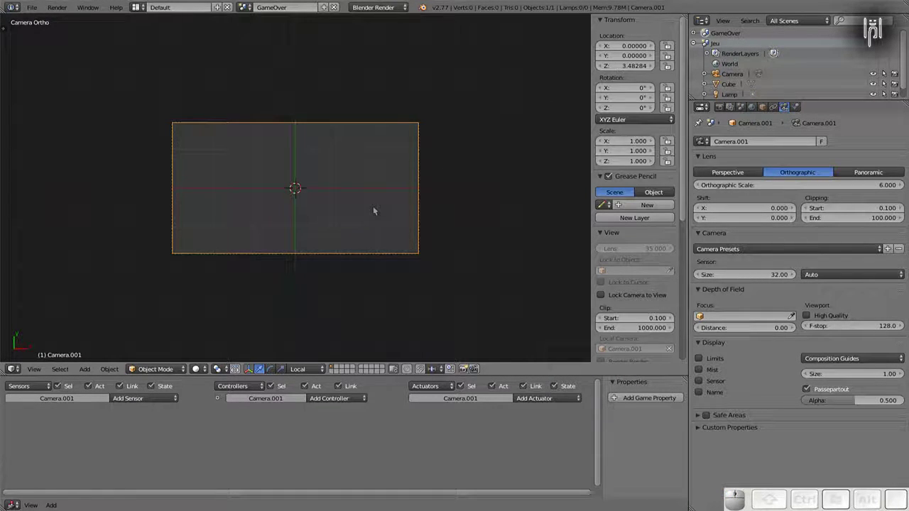
scroll(298, 211, up, 4)
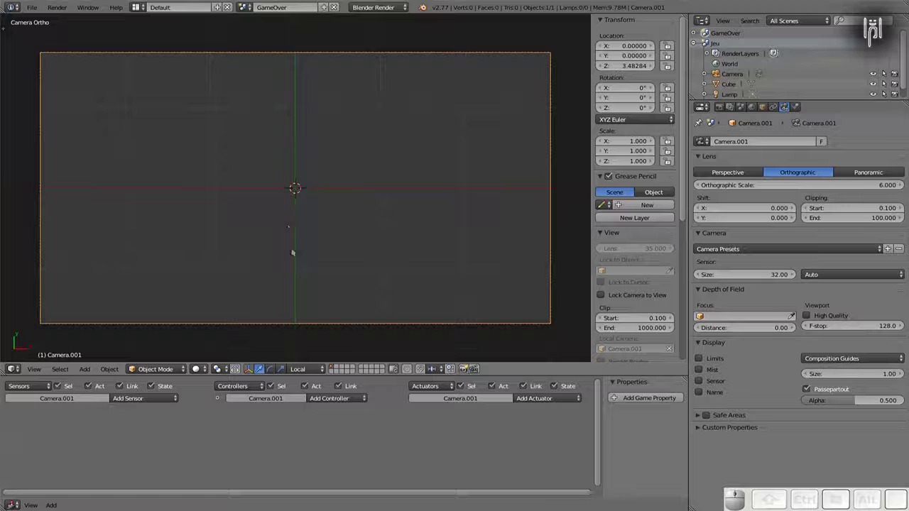
key(shift+a)
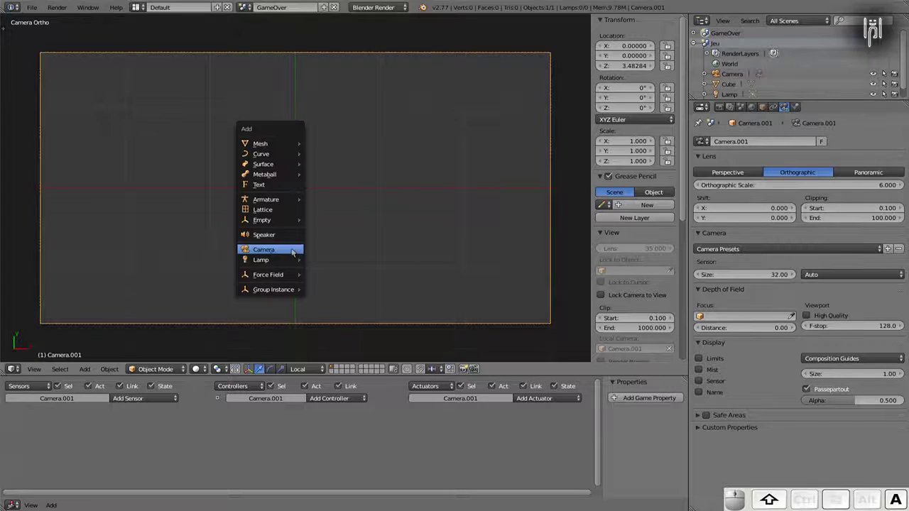
click(288, 185)
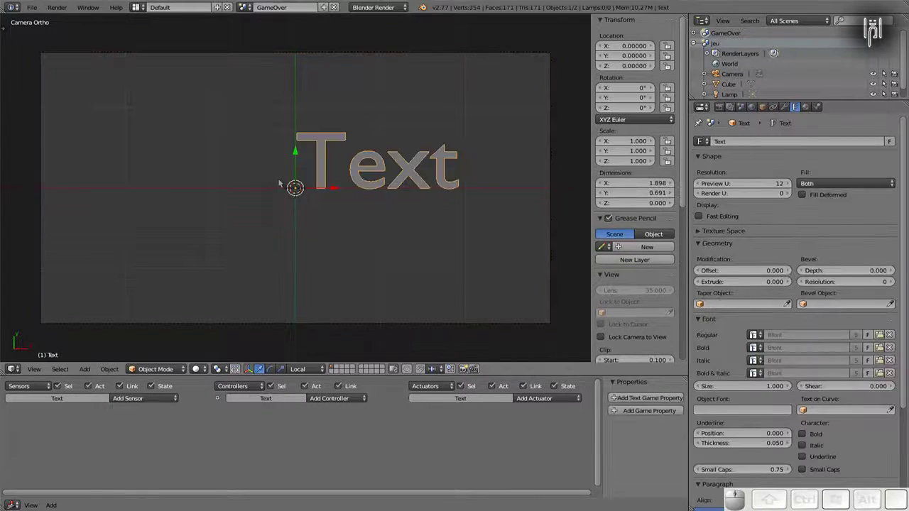
Replace the default text with GAME OVER and set its paragraph alignment to Center
key(Tab)
key(BackSpace)
key(BackSpace)
key(BackSpace)
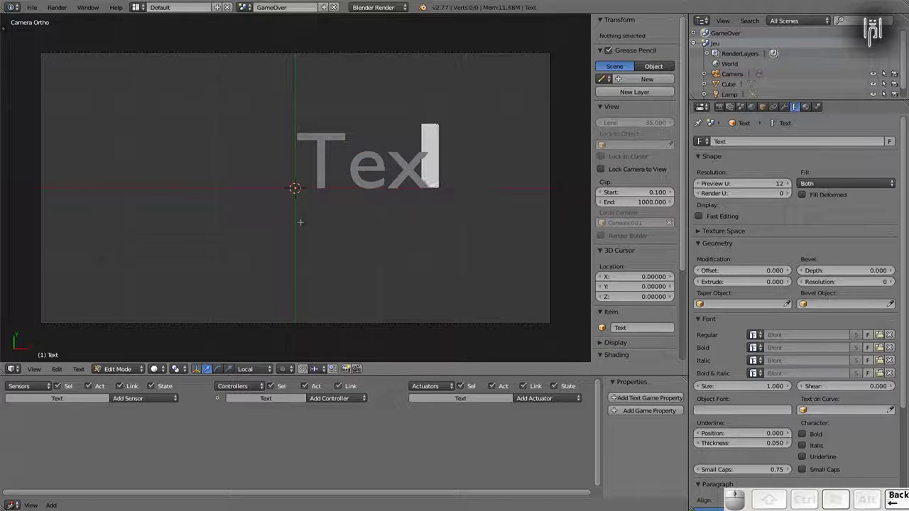
key(BackSpace)
text(G)
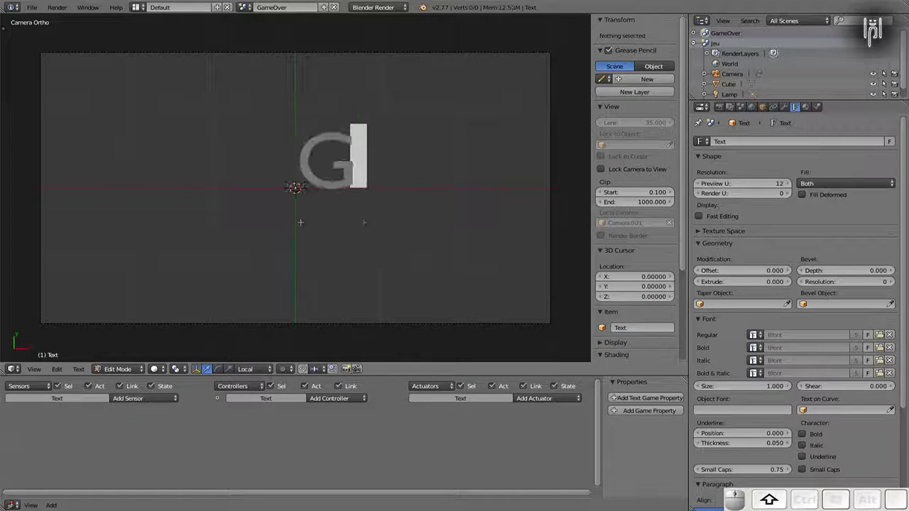
text(AME )
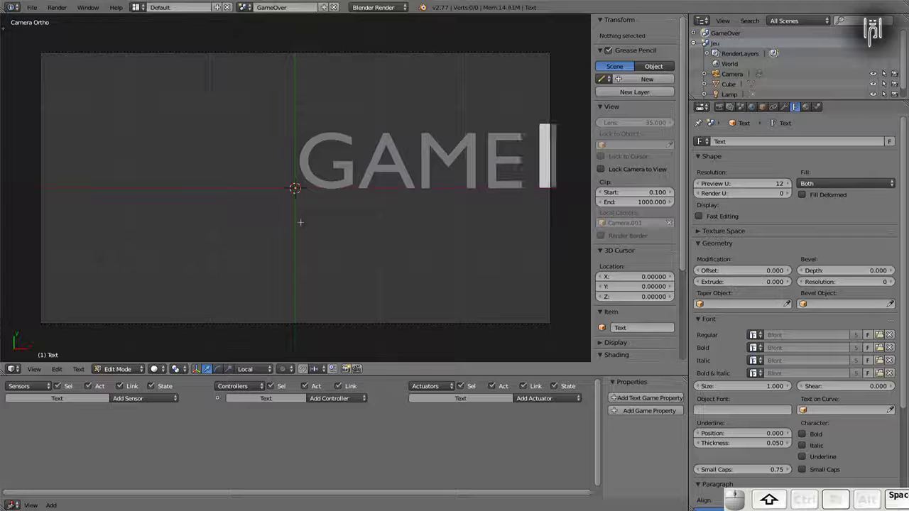
text(O)
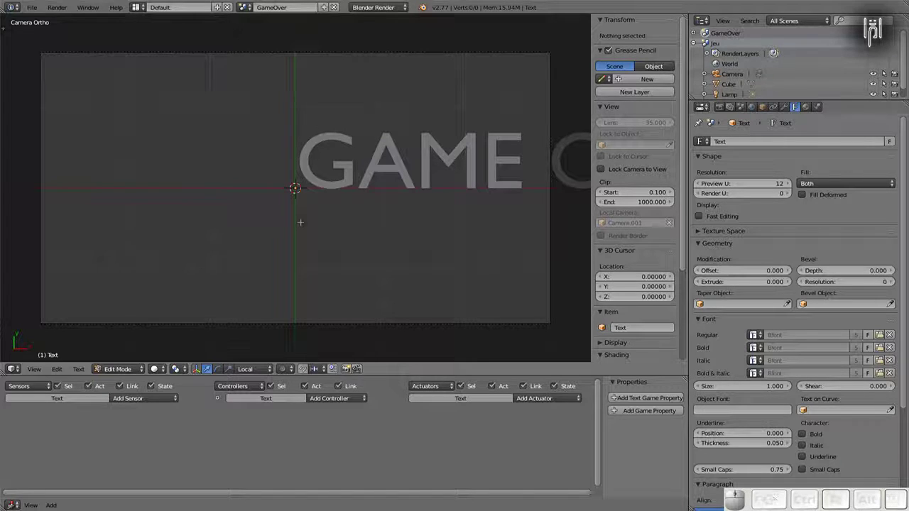
key(Tab)
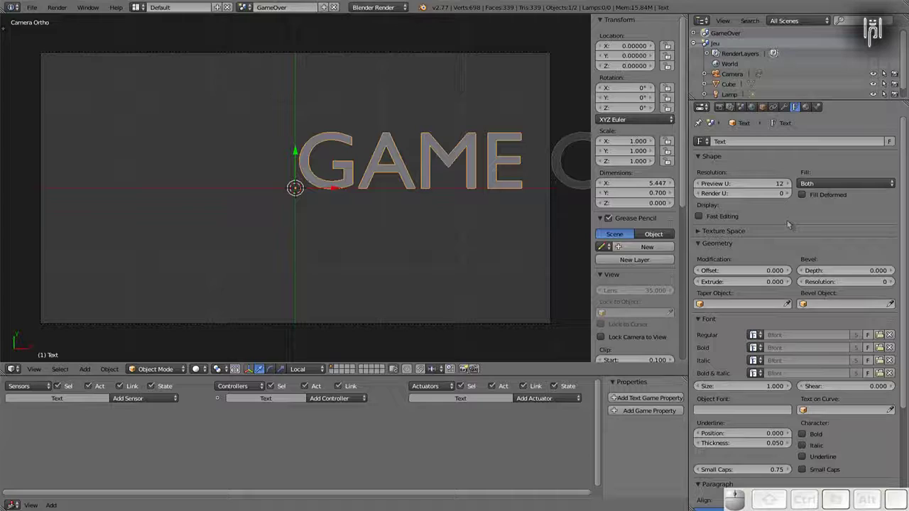
scroll(788, 224, down, 5)
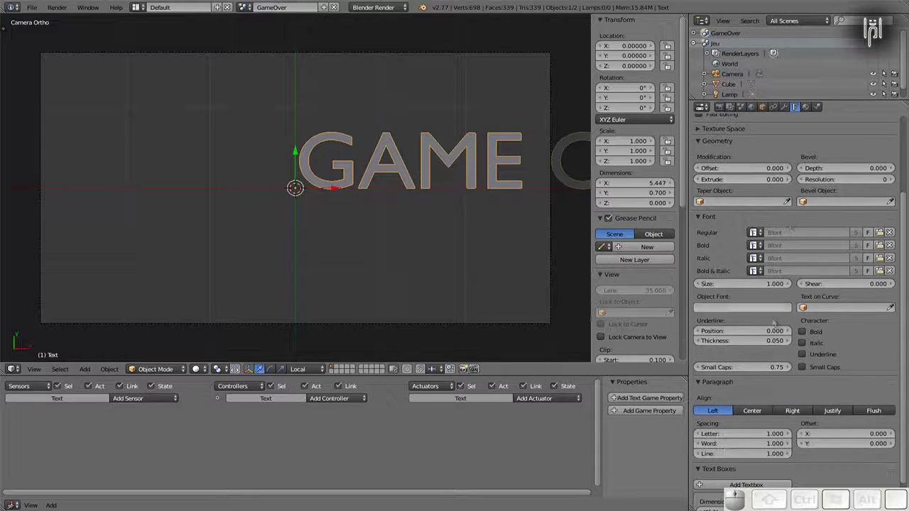
click(752, 410)
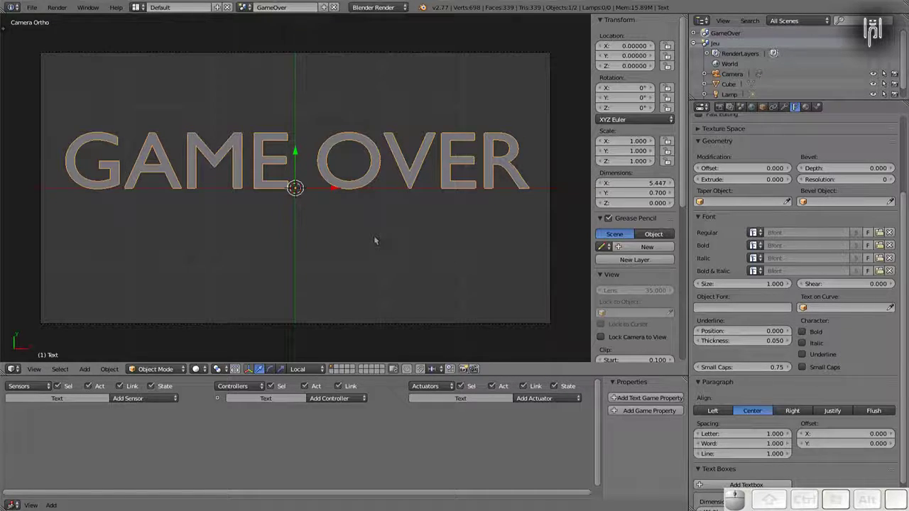
Convert the GAME OVER text object to a mesh and check its geometry in Edit Mode
key(alt+c)
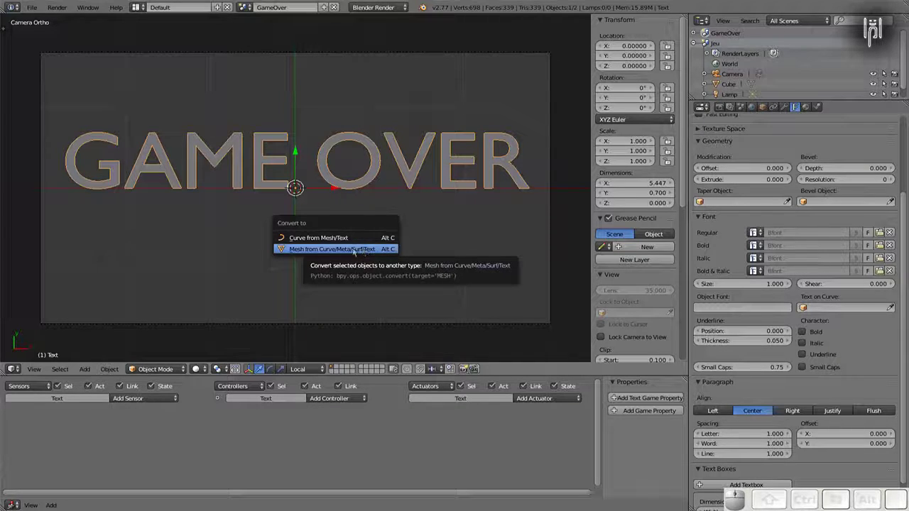
click(301, 249)
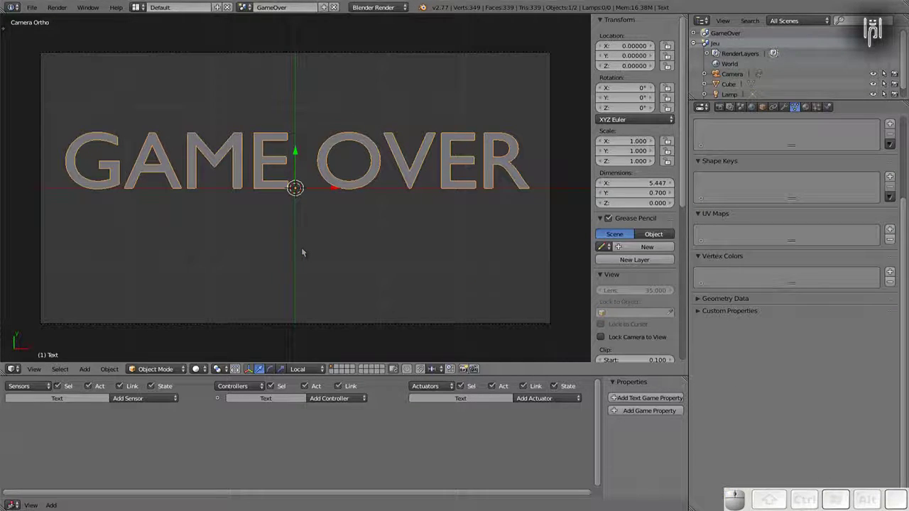
key(Tab)
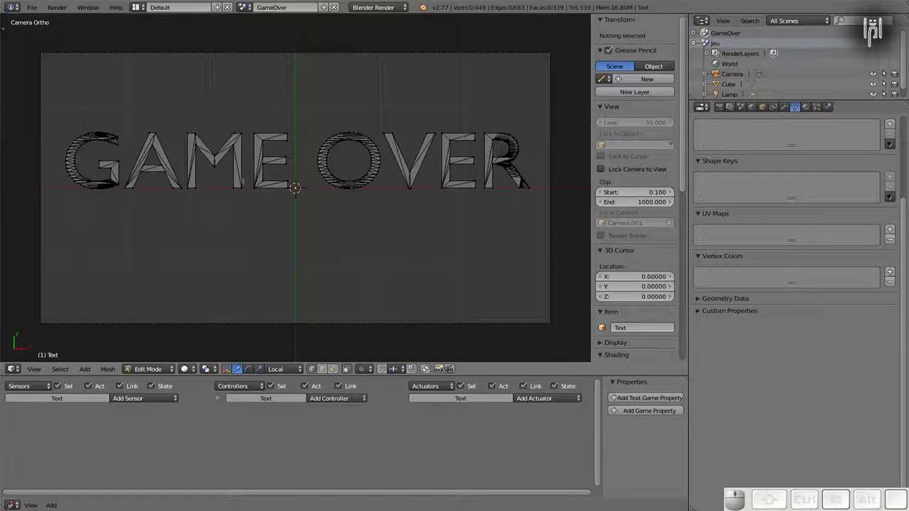
key(Tab)
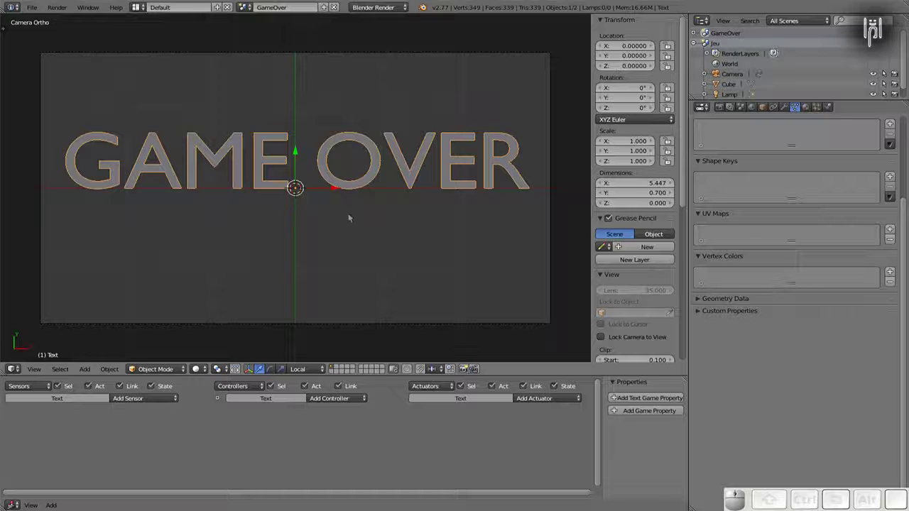
Give the GAME OVER mesh a new material with a pure red diffuse colour and shadeless shading
click(806, 107)
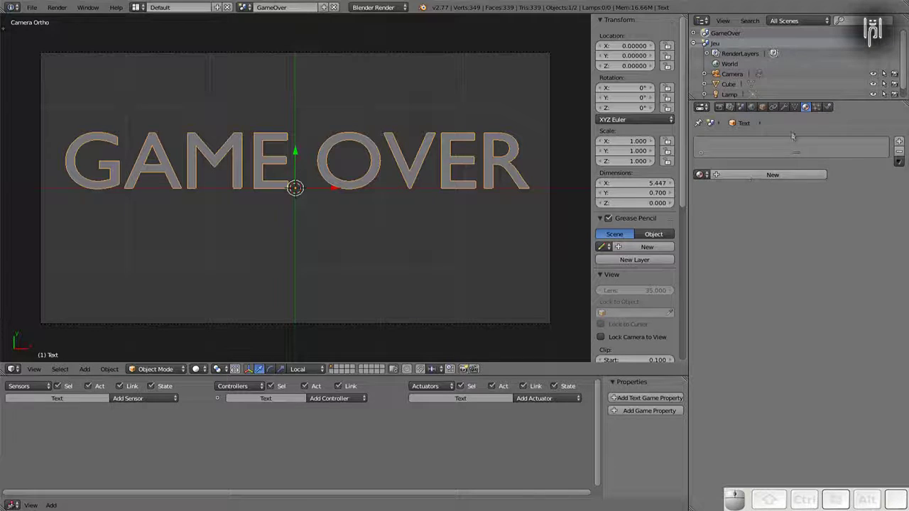
click(757, 175)
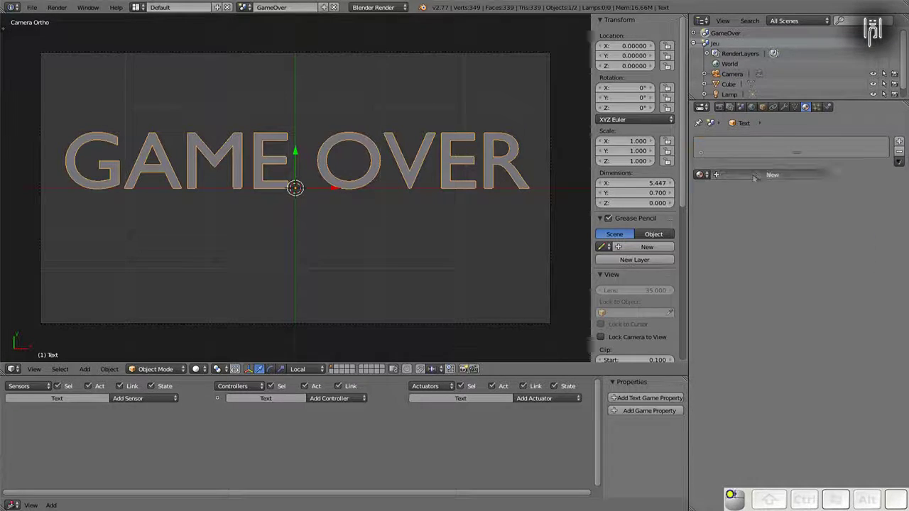
click(754, 302)
click(745, 238)
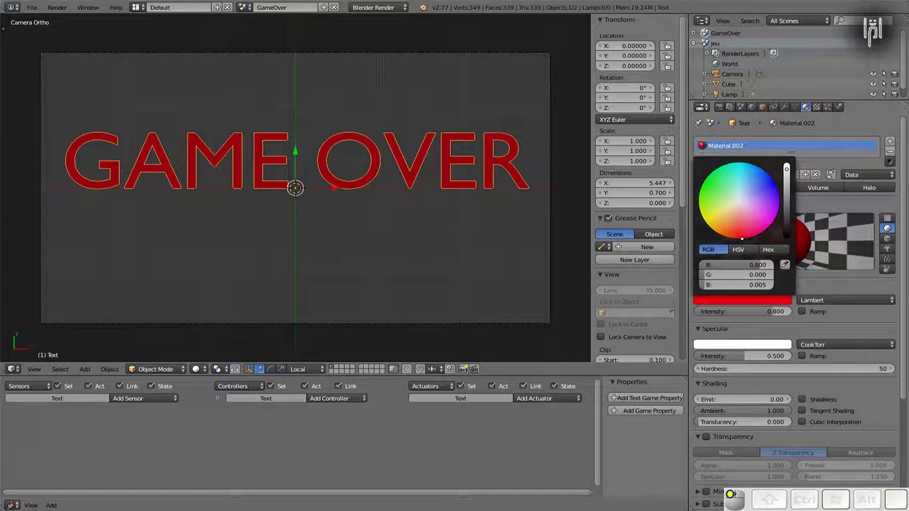
drag(718, 284, 710, 285)
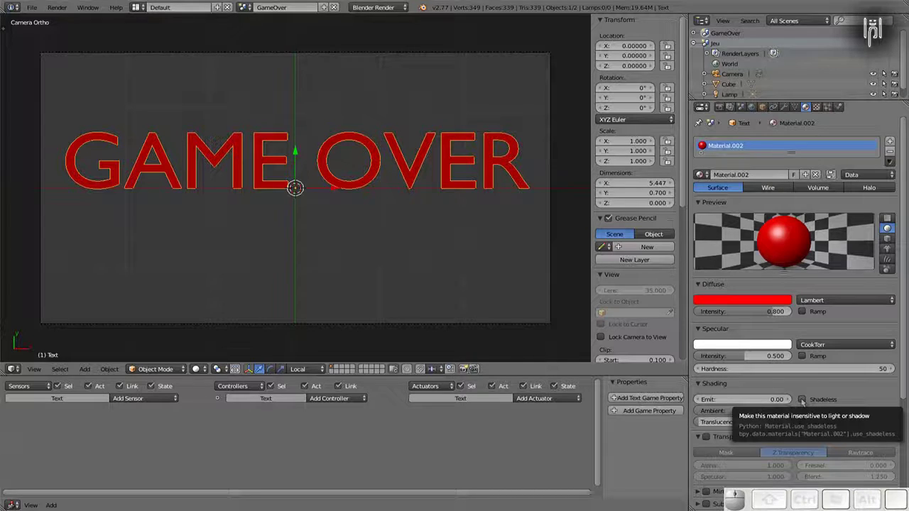
click(802, 400)
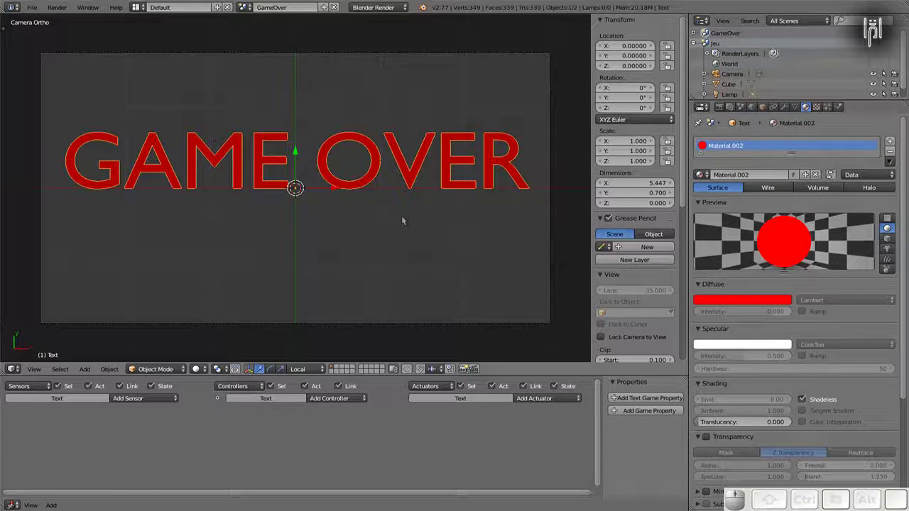
Switch the render engine to Blender Game and test-run the GameOver scene
click(389, 7)
click(389, 34)
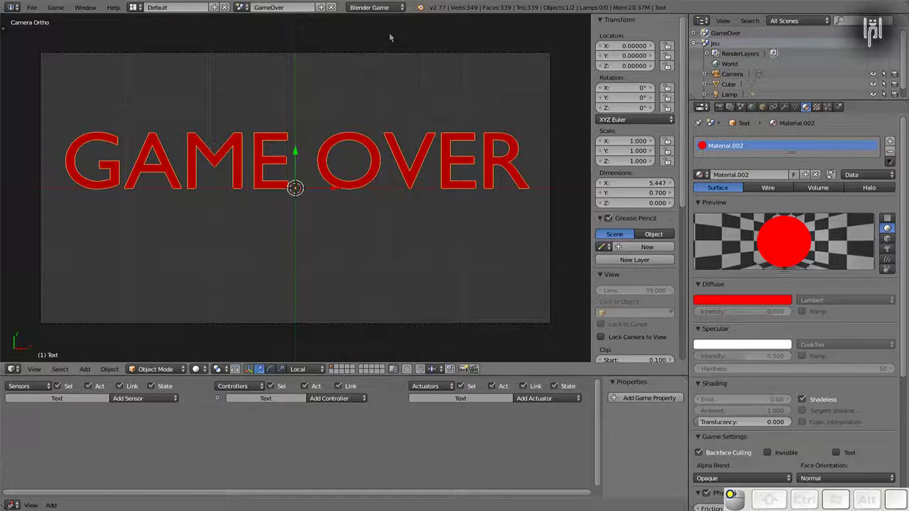
key(p)
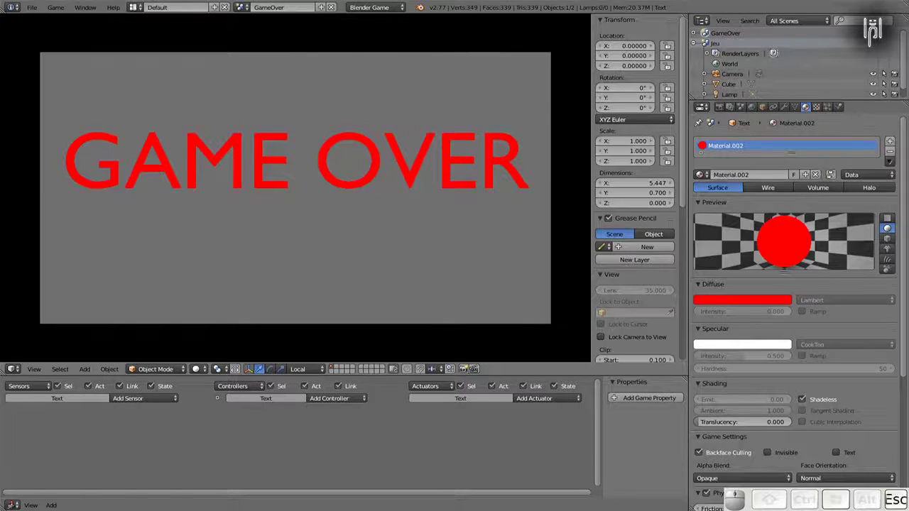
key(Escape)
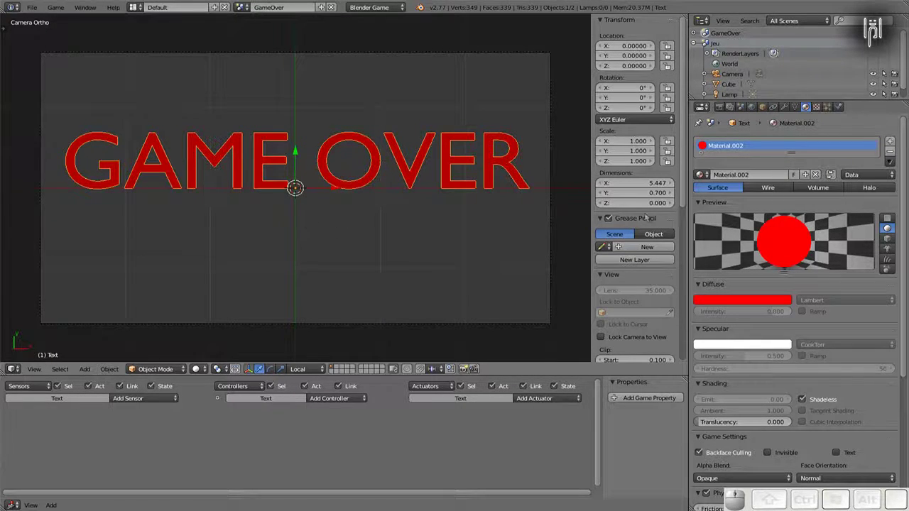
Create a new world for the GameOver scene and set its horizon colour to black
click(752, 107)
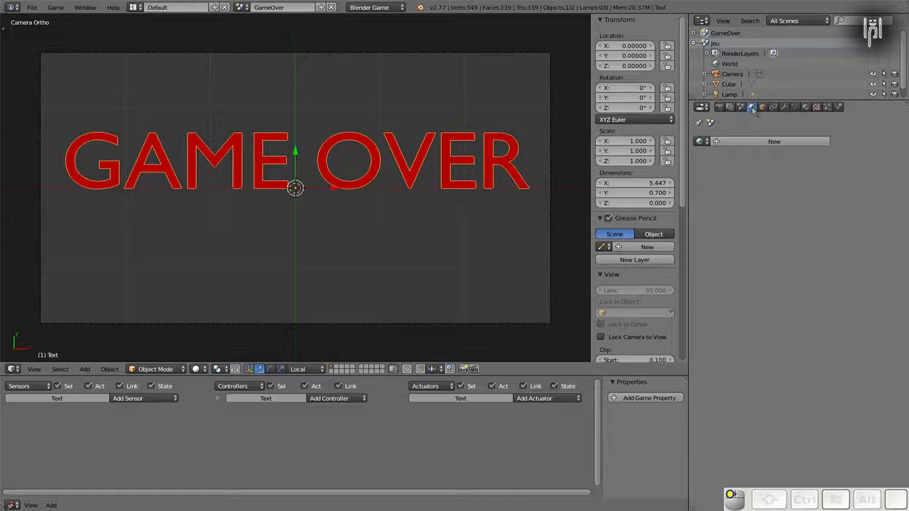
click(773, 141)
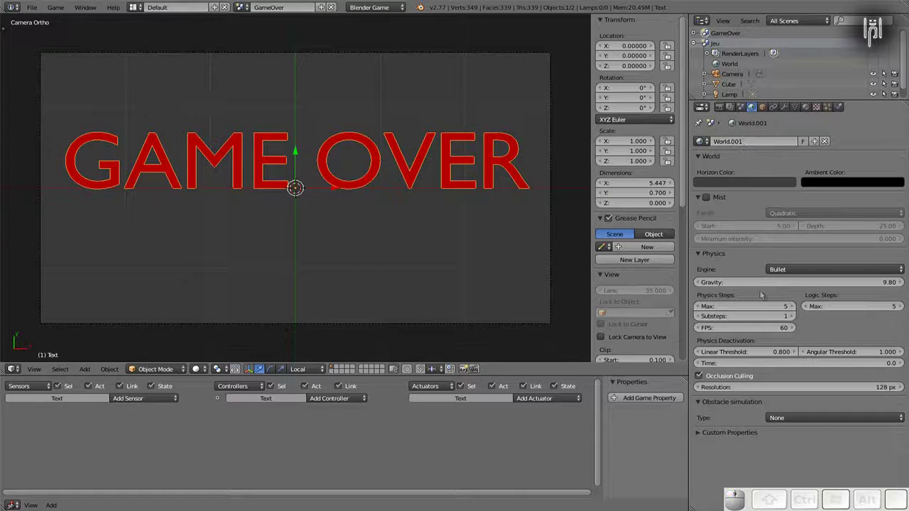
click(731, 183)
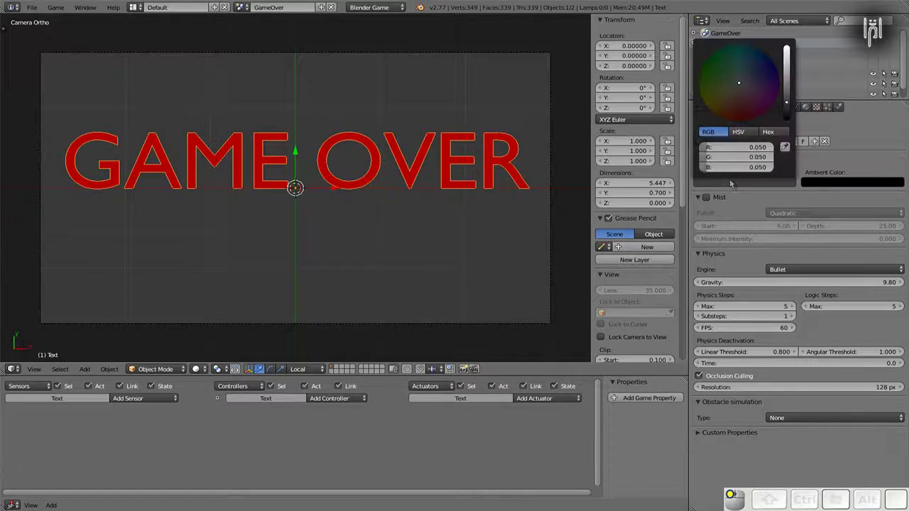
drag(787, 103, 787, 121)
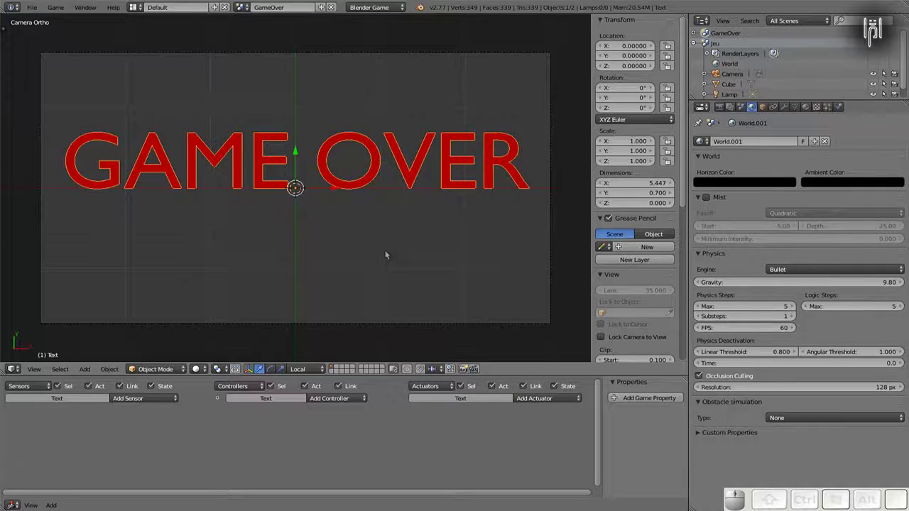
Test-run the GameOver scene to check the red text against the black background
key(p)
key(p)
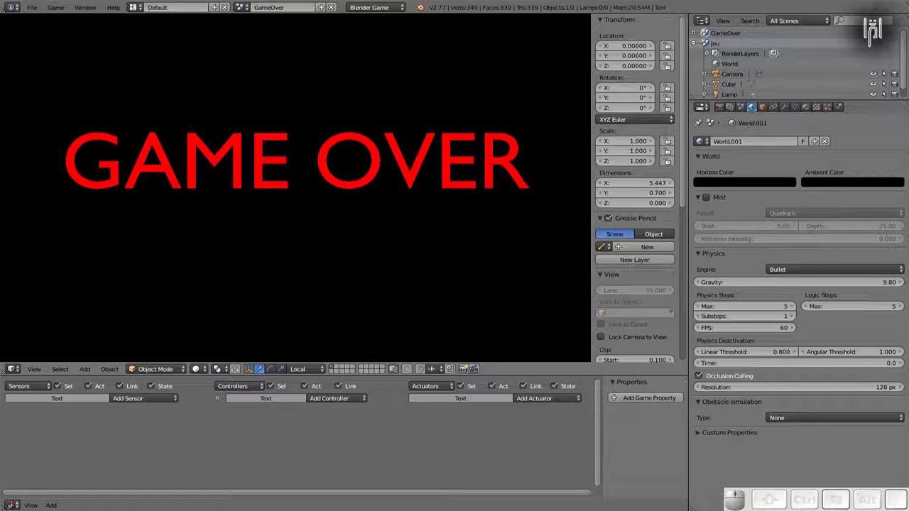
key(Escape)
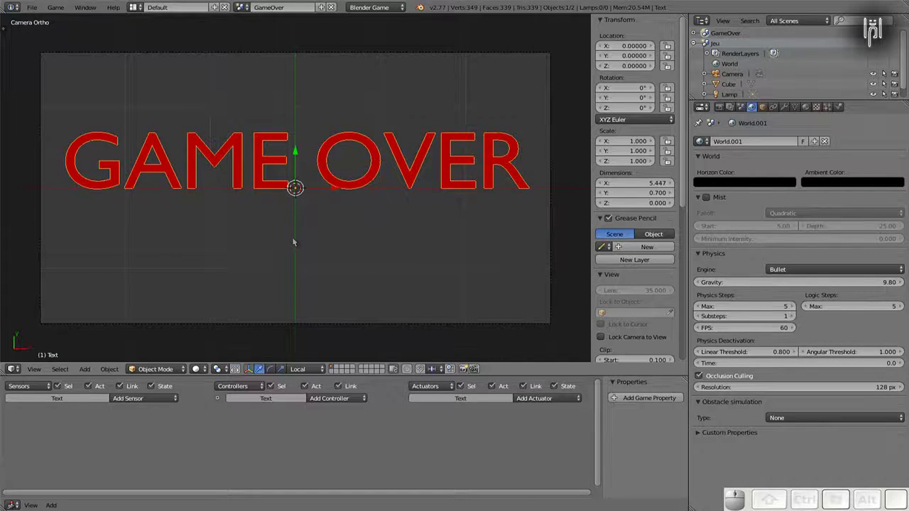
Add a cube mesh at the centre of the GameOver scene
key(shift+a)
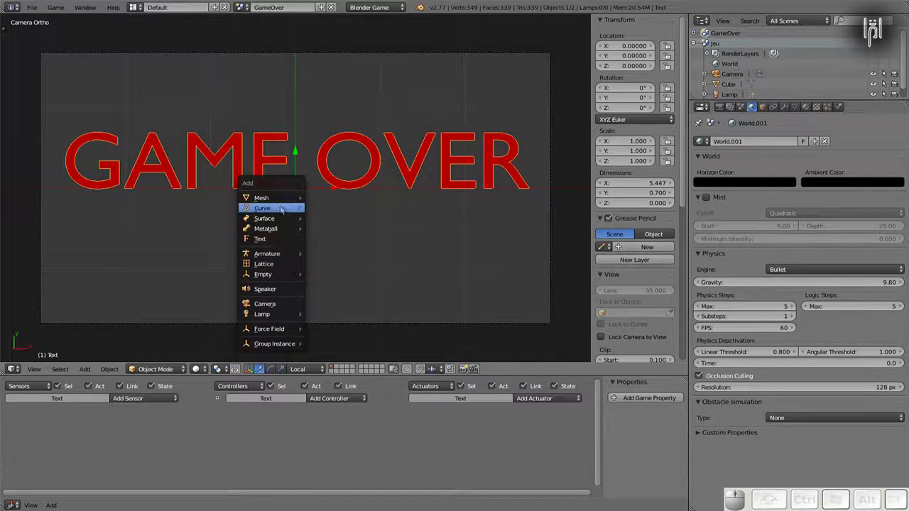
mouse_move(281, 197)
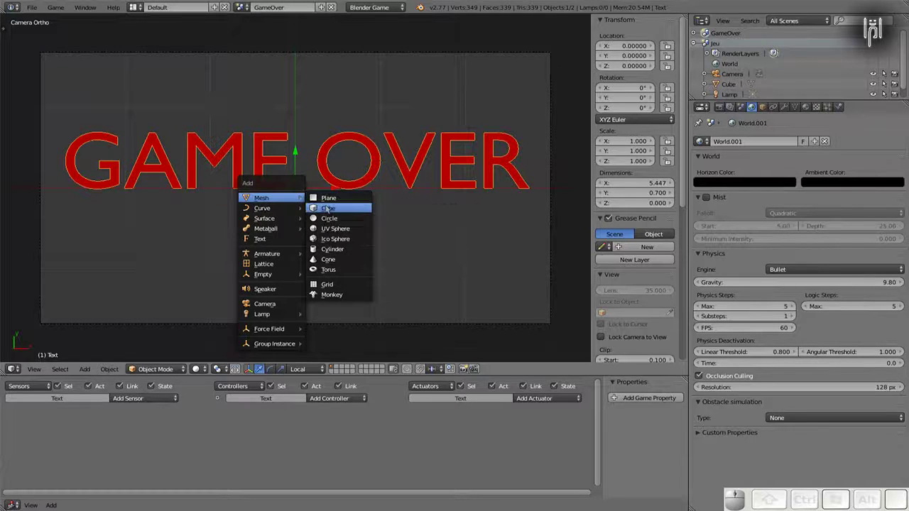
click(329, 210)
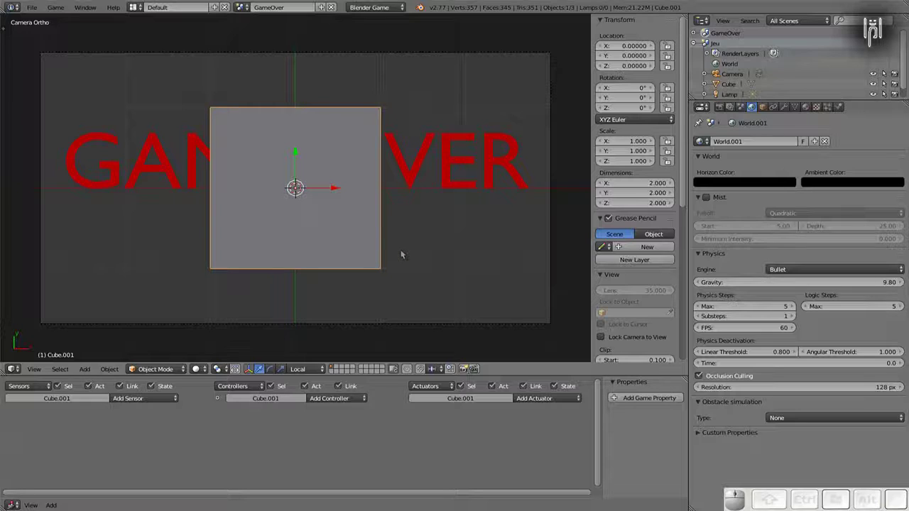
Scale the cube along X, Z and Y into a thin flat bar about 4.14 by 0.71 by 0.07 units
key(KP_0)
middle_drag(371, 253, 352, 207)
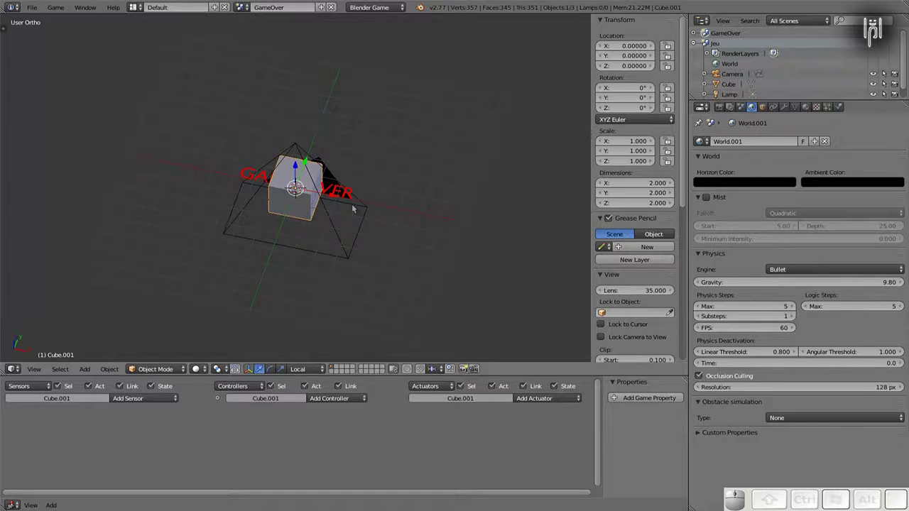
scroll(352, 207, up, 4)
key(KP_5)
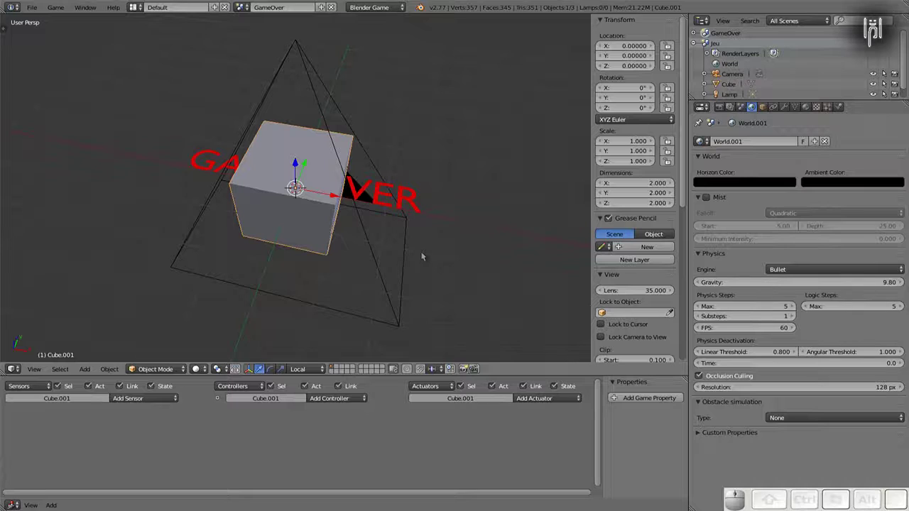
key(s)
key(x)
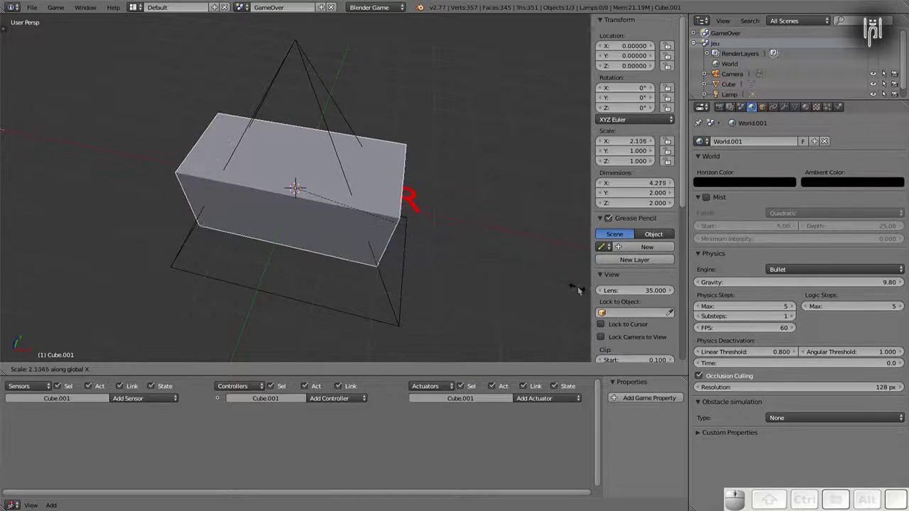
click(568, 292)
key(s)
key(z)
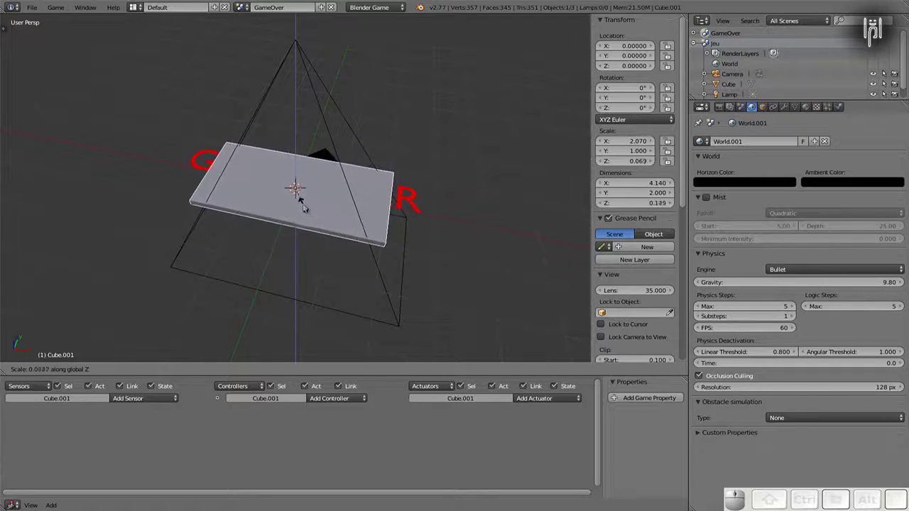
click(292, 191)
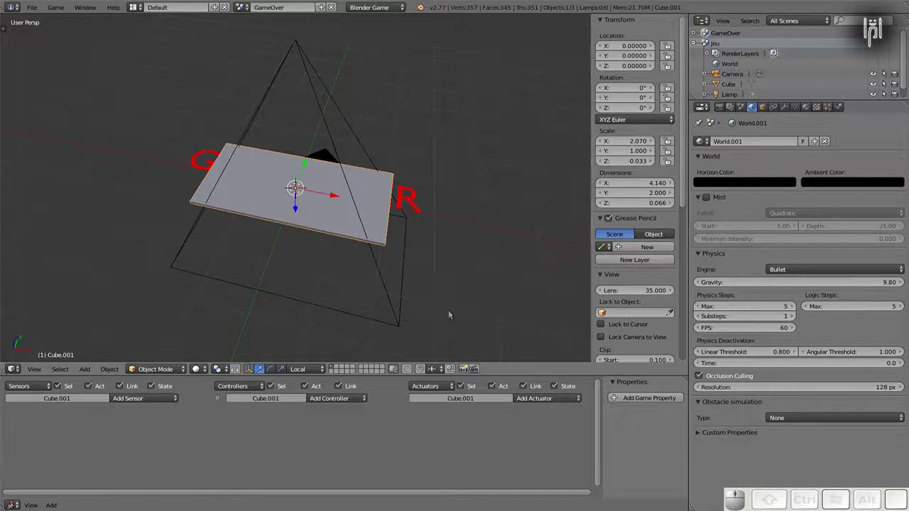
key(s)
key(y)
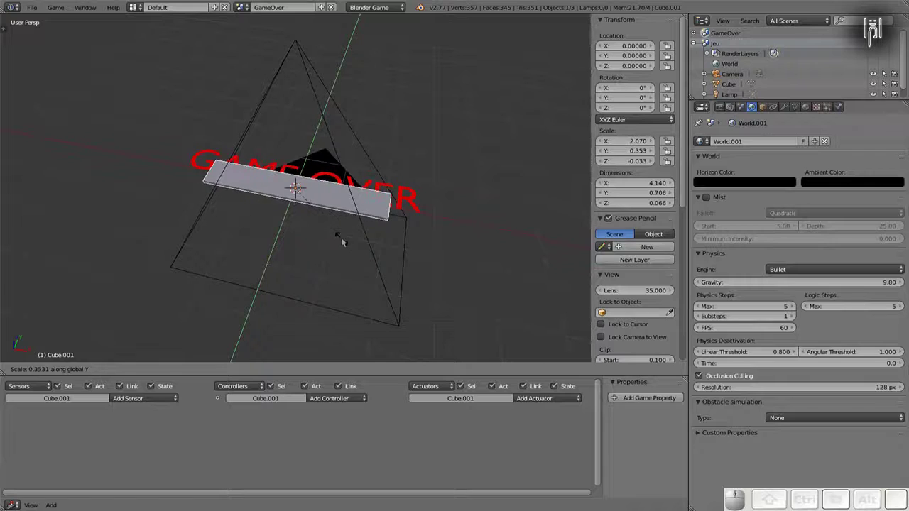
click(342, 241)
In camera view, lower the bar to about Y -0.64 and raise the GAME OVER text to about Y 0.30
key(KP_0)
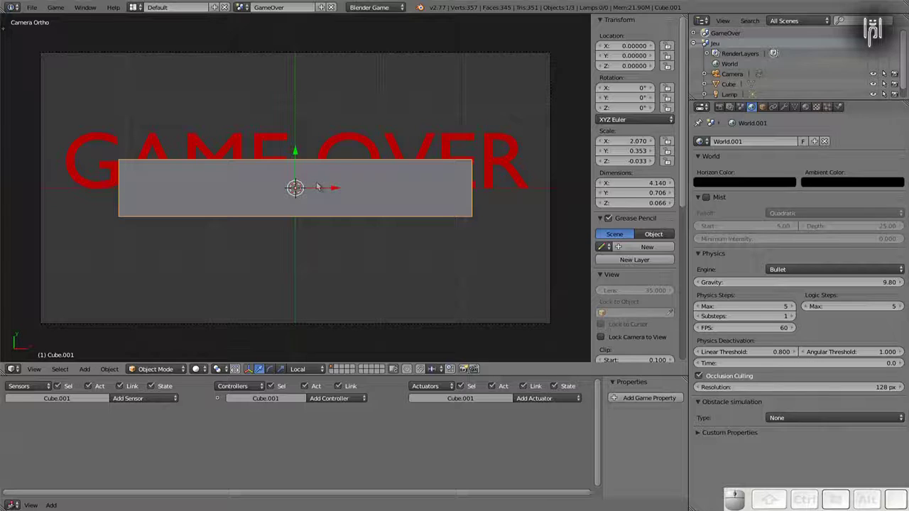
drag(296, 152, 293, 206)
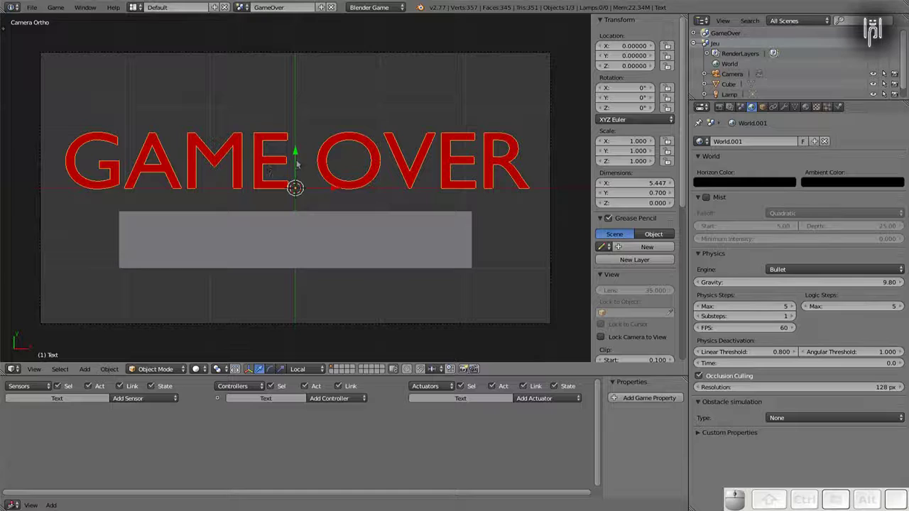
drag(295, 153, 294, 132)
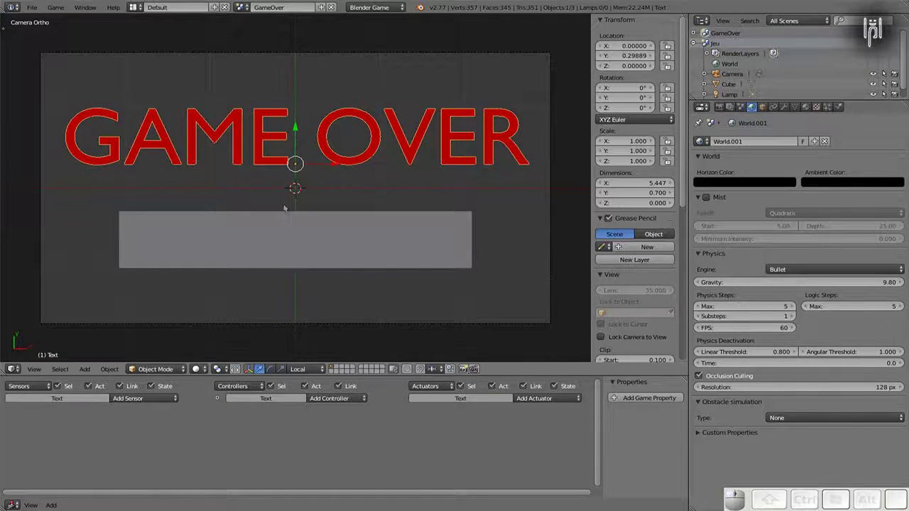
right_click(284, 240)
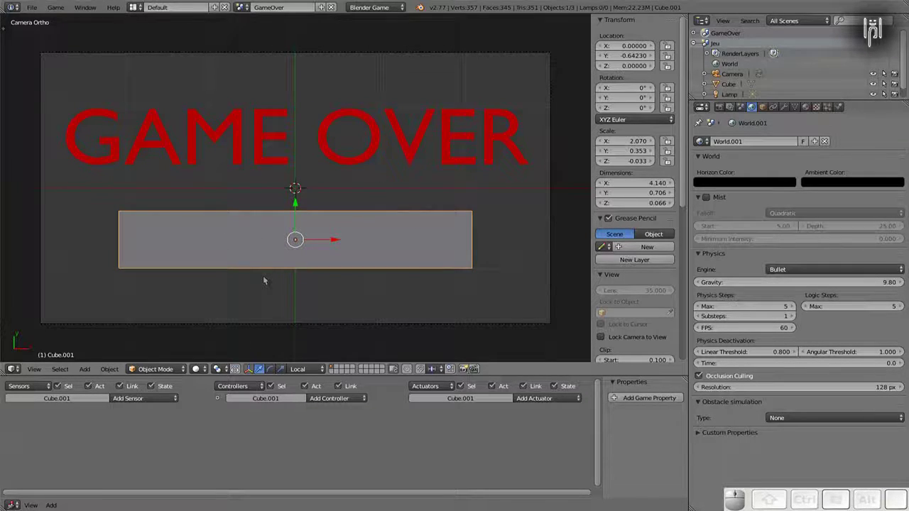
Add a text object and replace its default content with RESTART
key(shift+a)
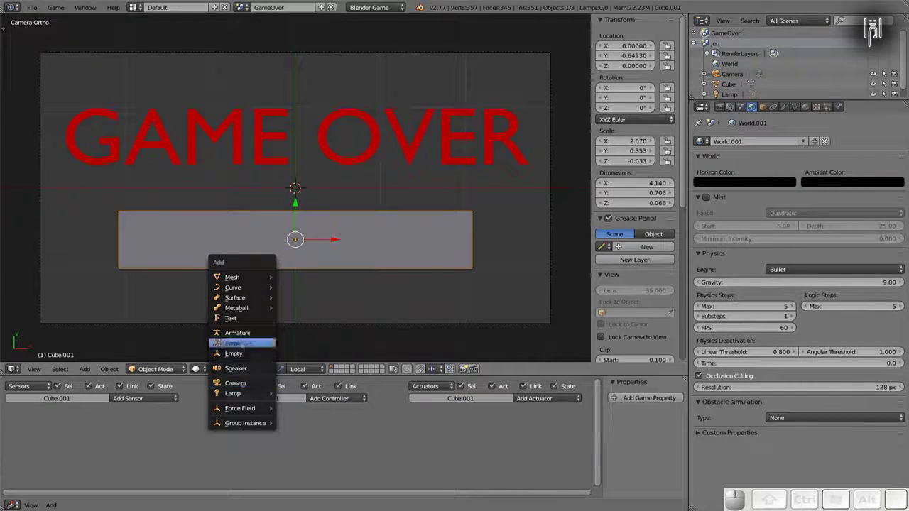
click(235, 318)
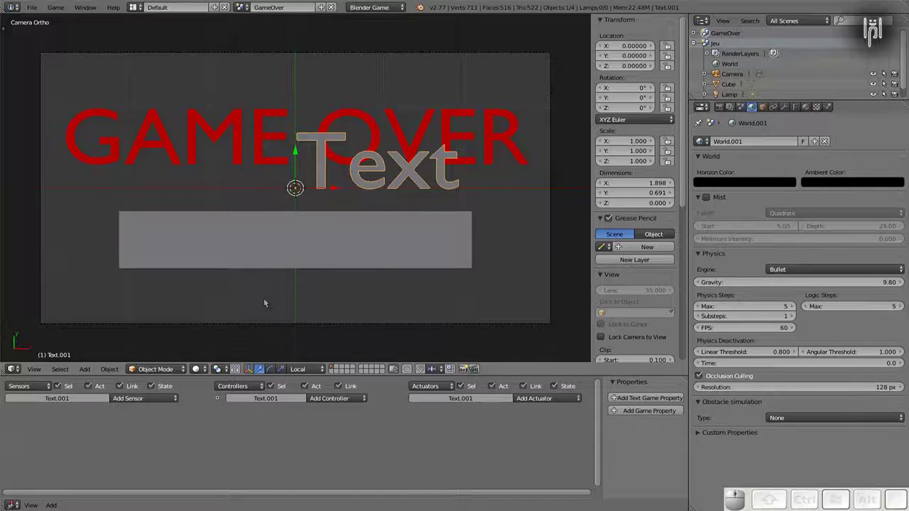
key(Tab)
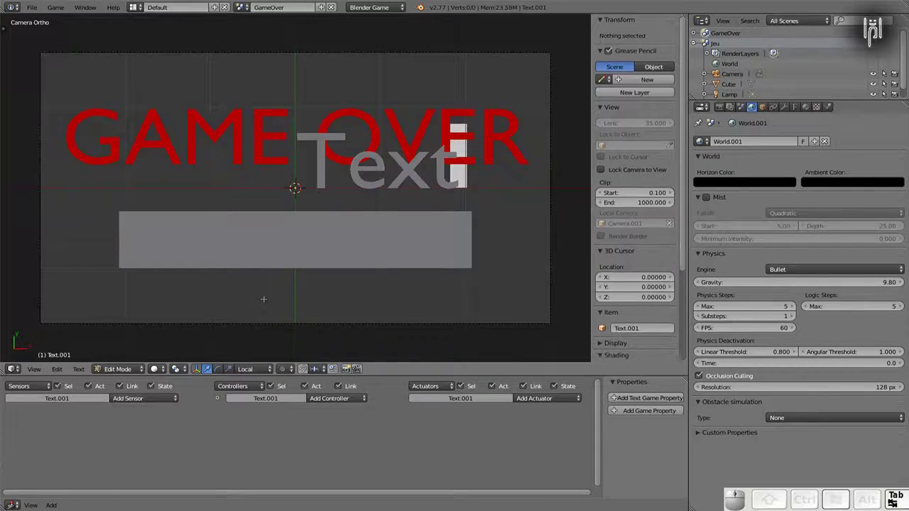
key(BackSpace)
key(BackSpace)
key(BackSpace)
key(BackSpace)
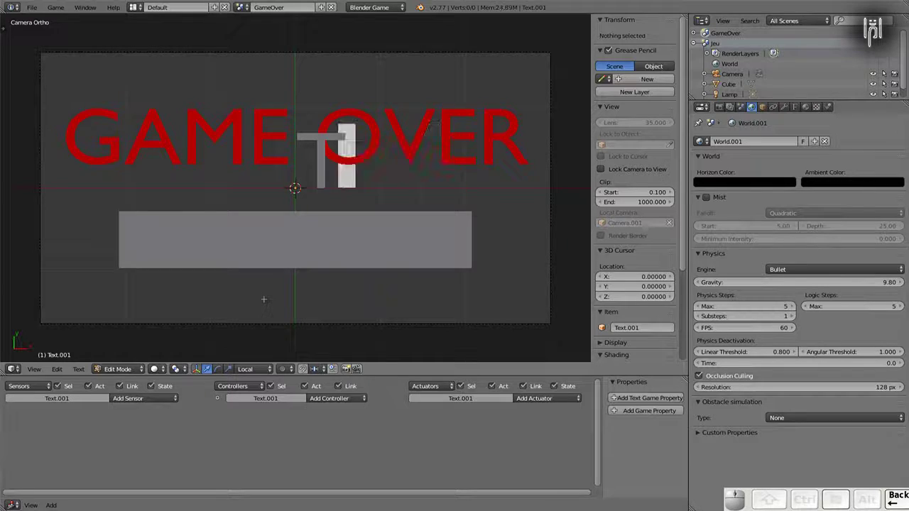
text(RES)
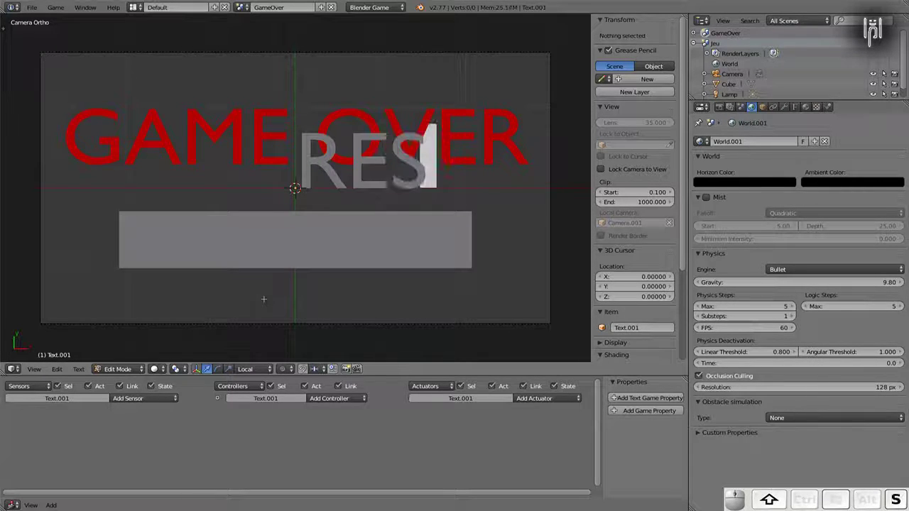
text(TART)
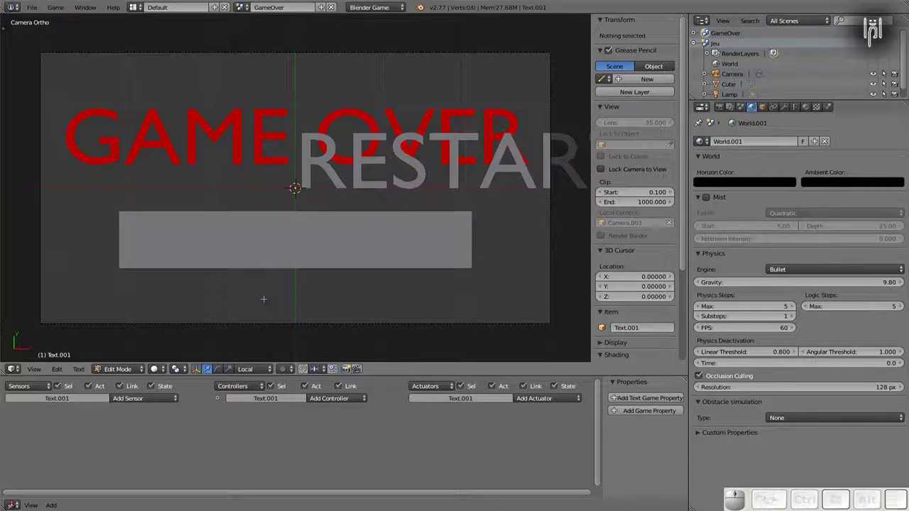
key(Tab)
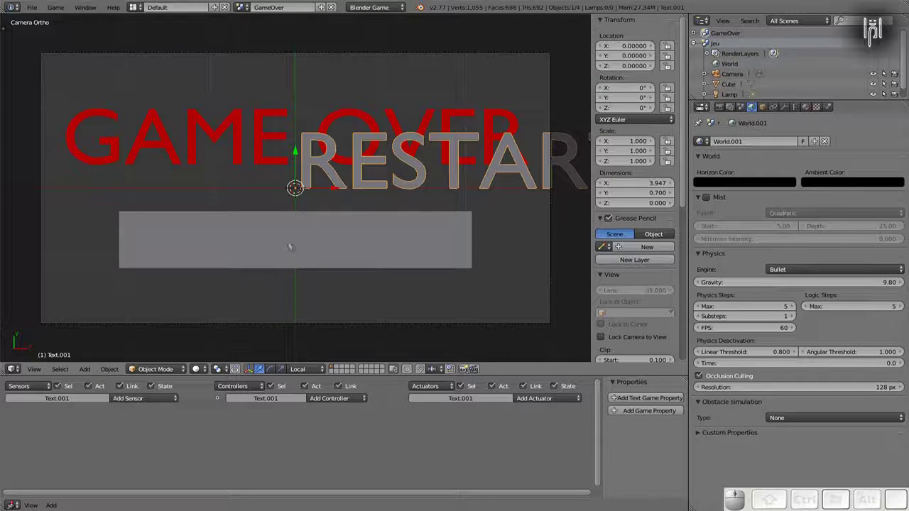
Give the bar a new material with a violet-blue diffuse colour of about R 0.382, G 0.362, B 0.800
right_click(319, 249)
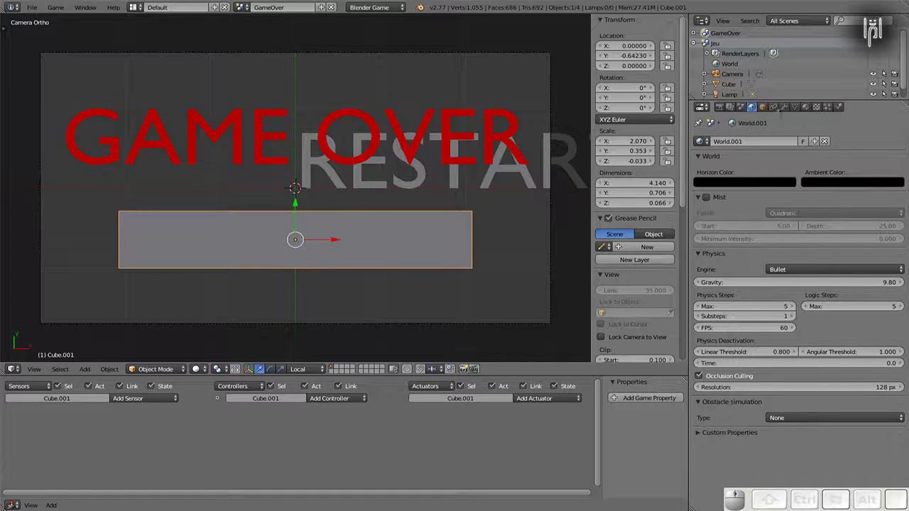
click(805, 107)
click(745, 175)
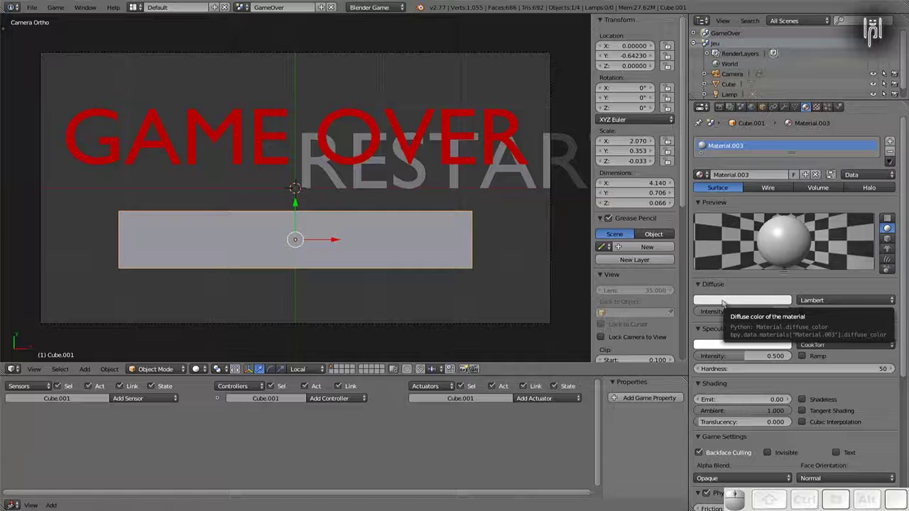
click(722, 301)
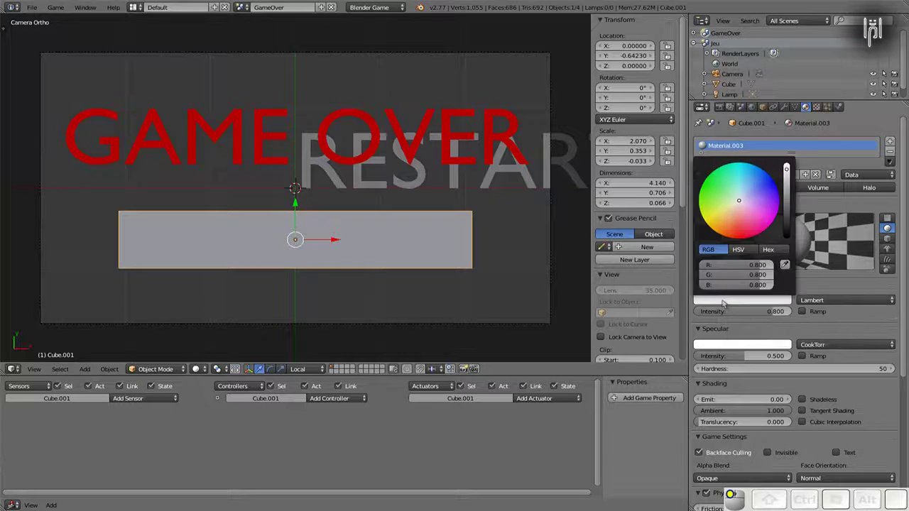
click(749, 195)
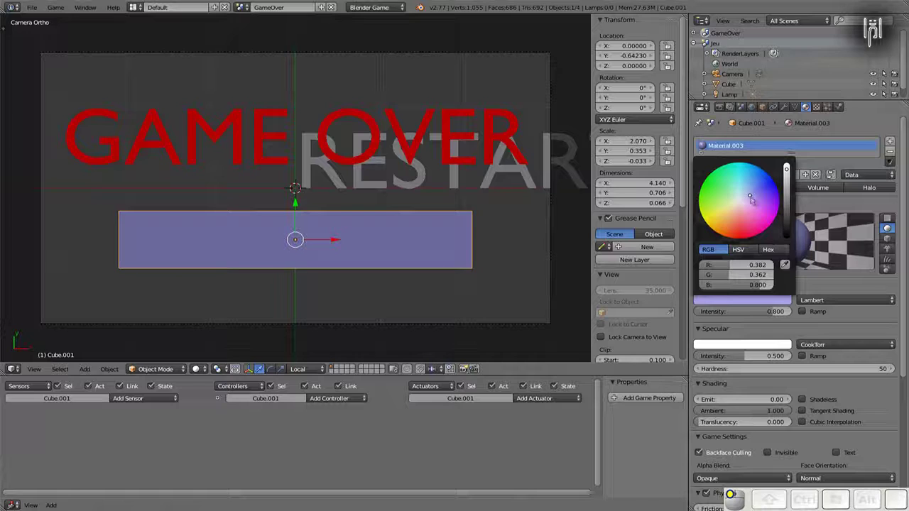
Try converting the RESTART text to a mesh and scaling it to about 0.67, and undo both changes
right_click(415, 188)
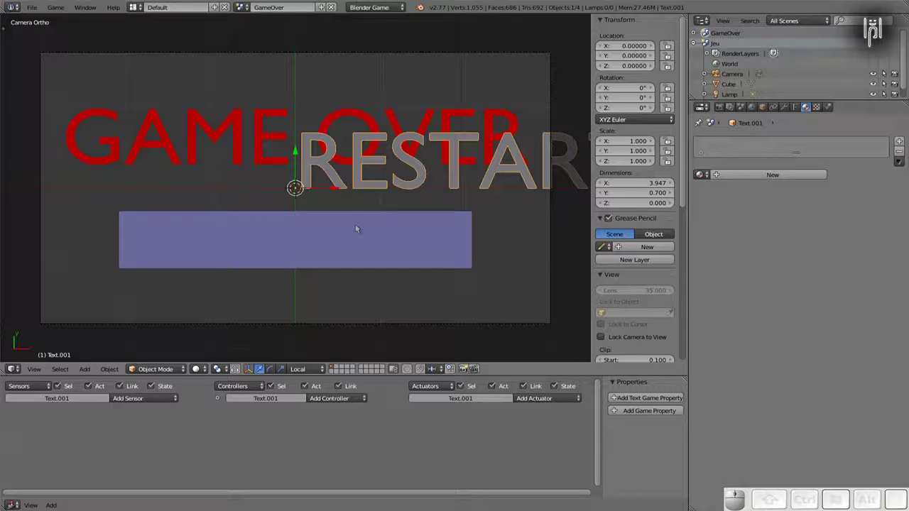
key(alt+c)
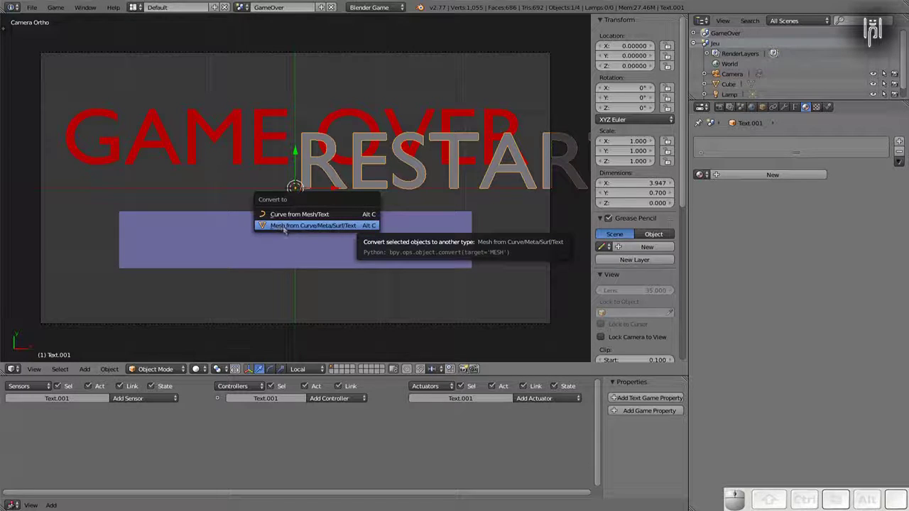
click(342, 225)
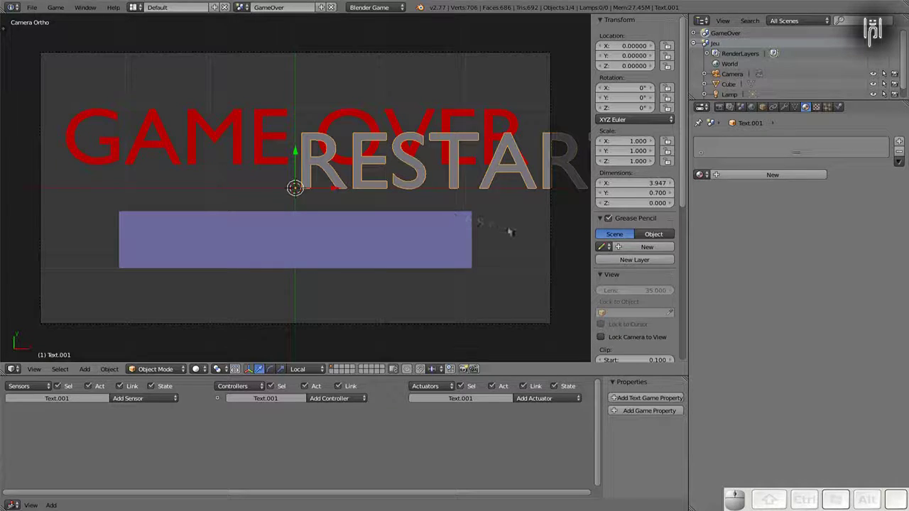
key(s)
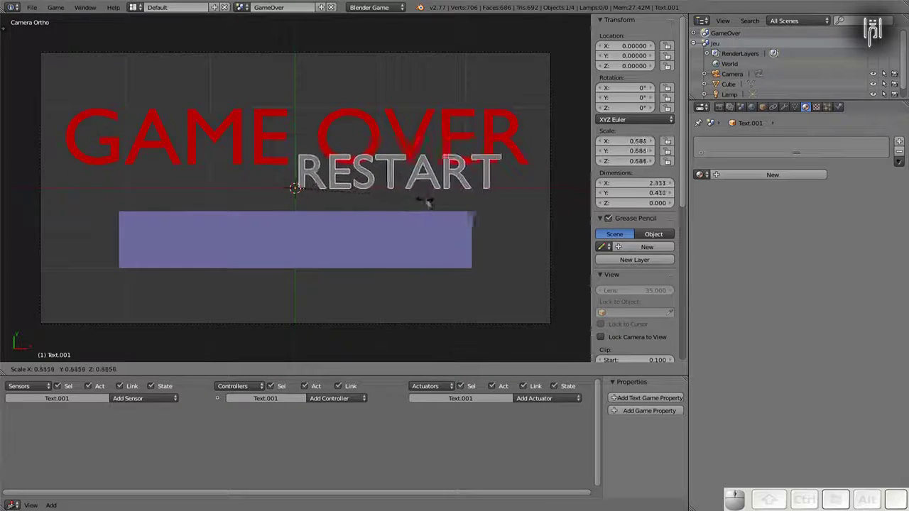
click(439, 202)
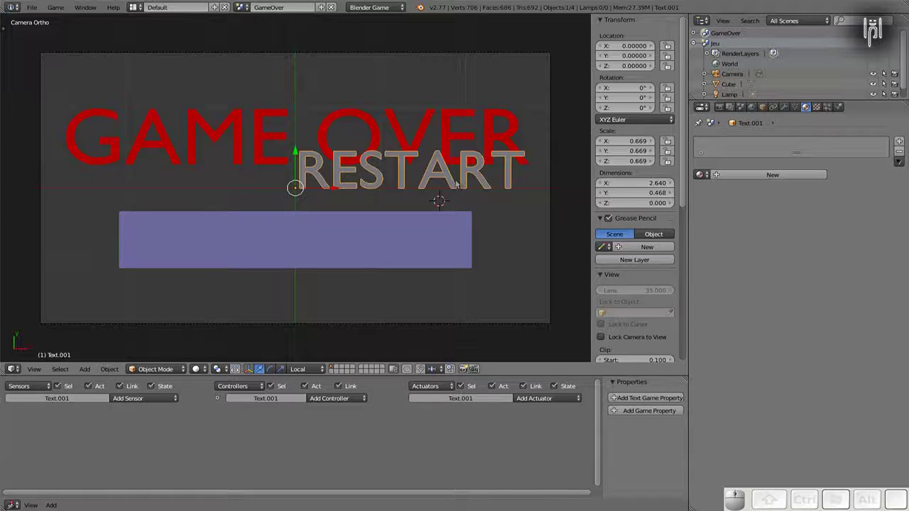
key(ctrl+z)
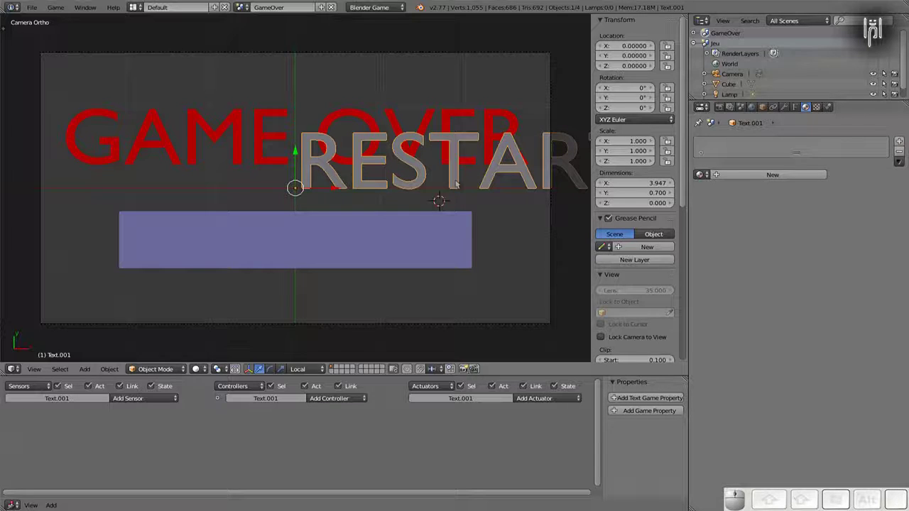
Set the RESTART text's paragraph alignment to Center and convert the text to a mesh
click(794, 106)
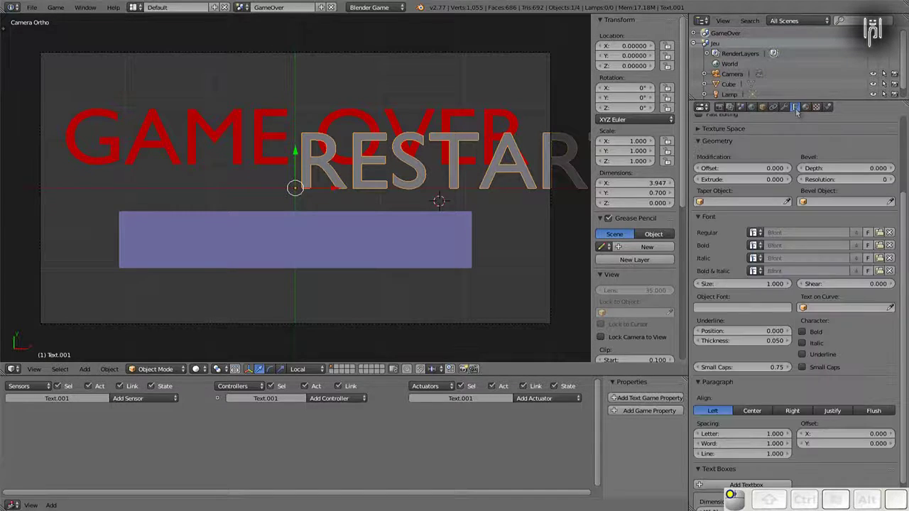
click(752, 411)
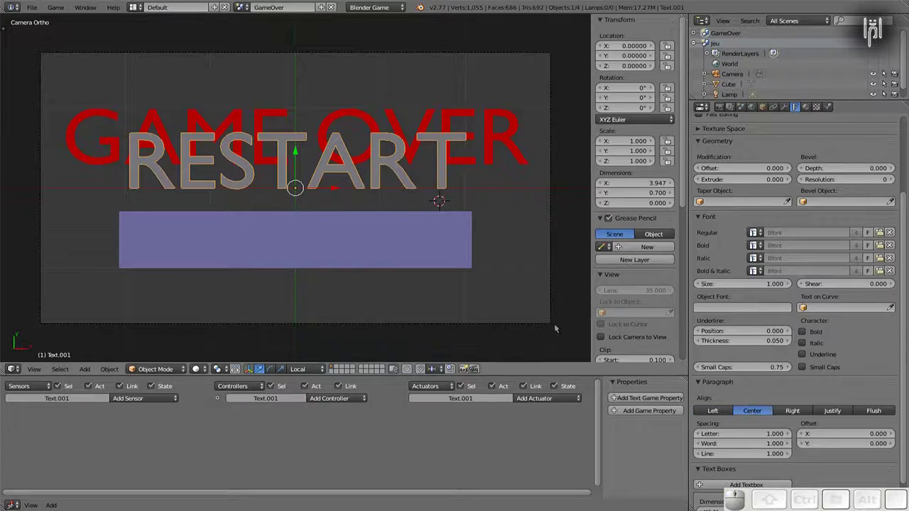
key(alt+c)
click(347, 234)
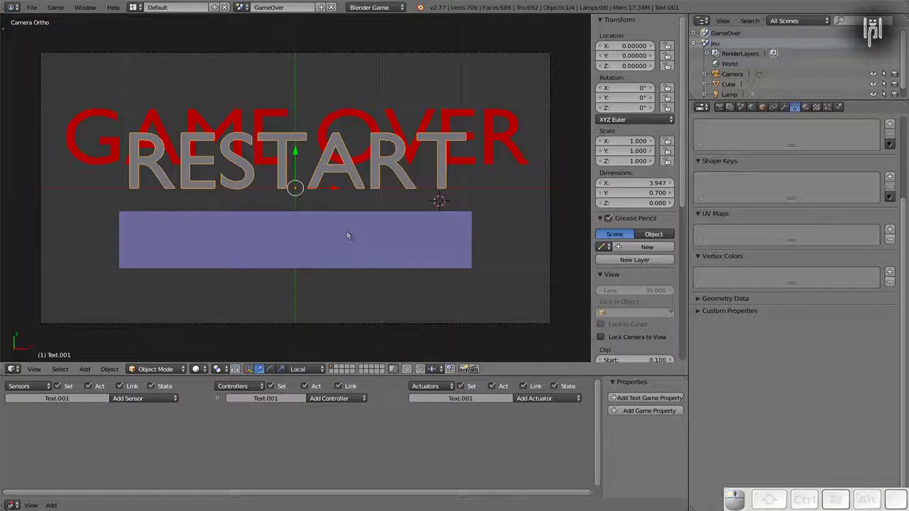
Scale the RESTART text mesh to about 0.54 and move it down along Y to about -0.846, over the violet-blue bar
key(s)
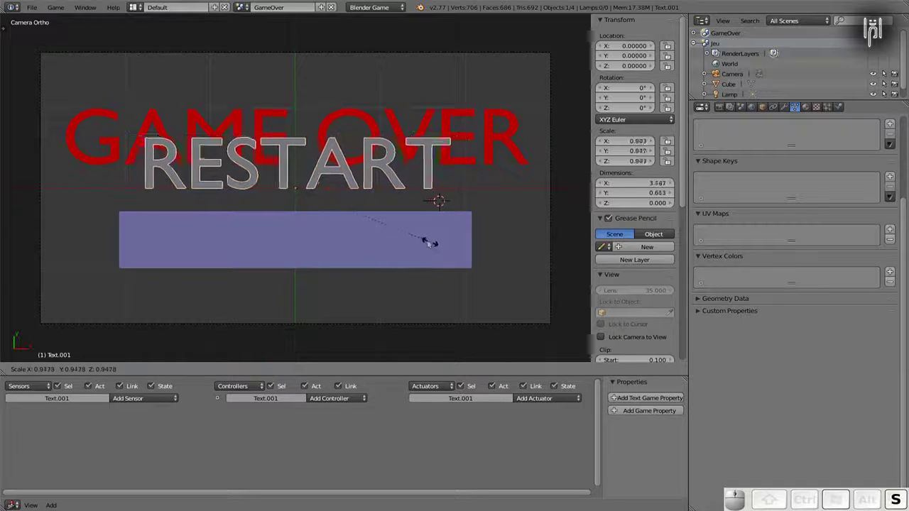
click(374, 222)
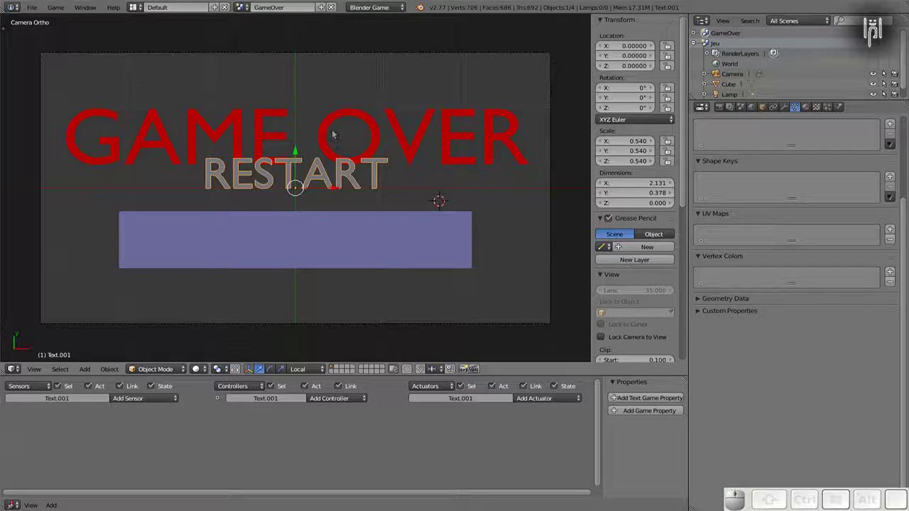
key(g)
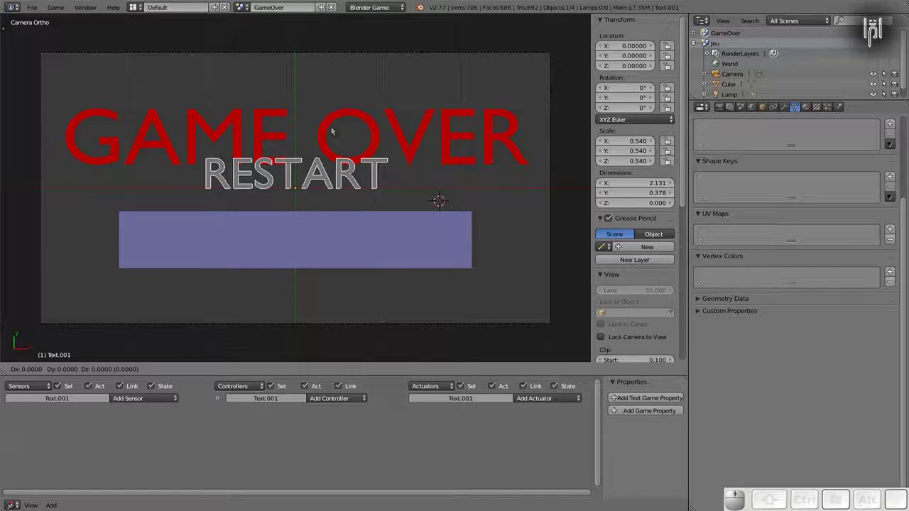
key(Escape)
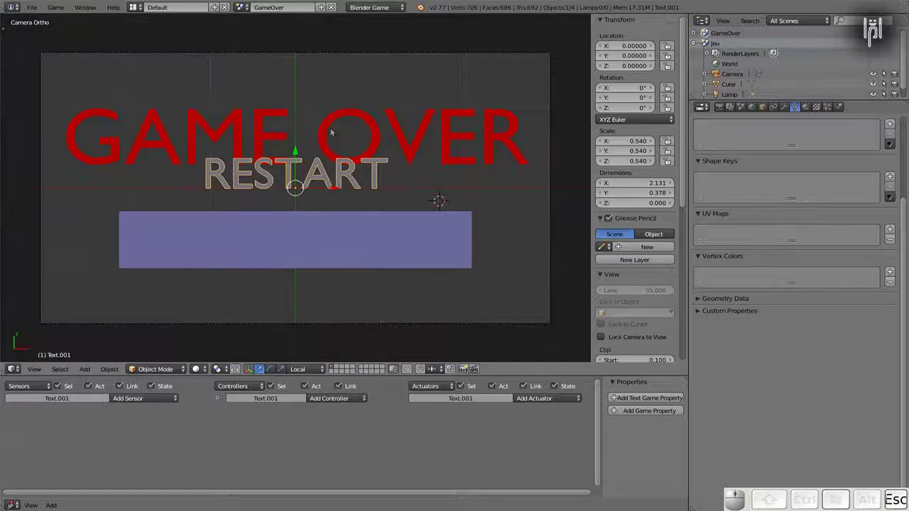
drag(295, 151, 296, 222)
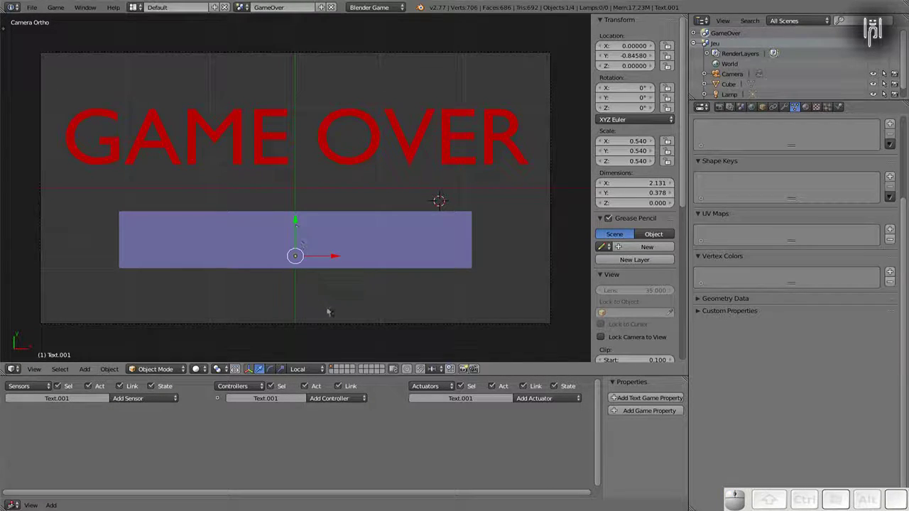
Raise the RESTART text to about Z 0.075, in front of the bar, and centre it vertically at about Y -0.814
key(KP_1)
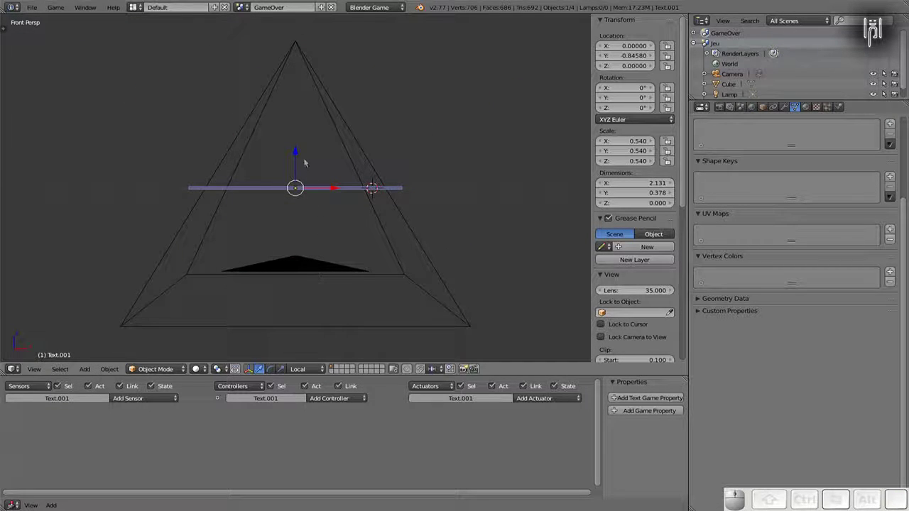
drag(296, 152, 297, 148)
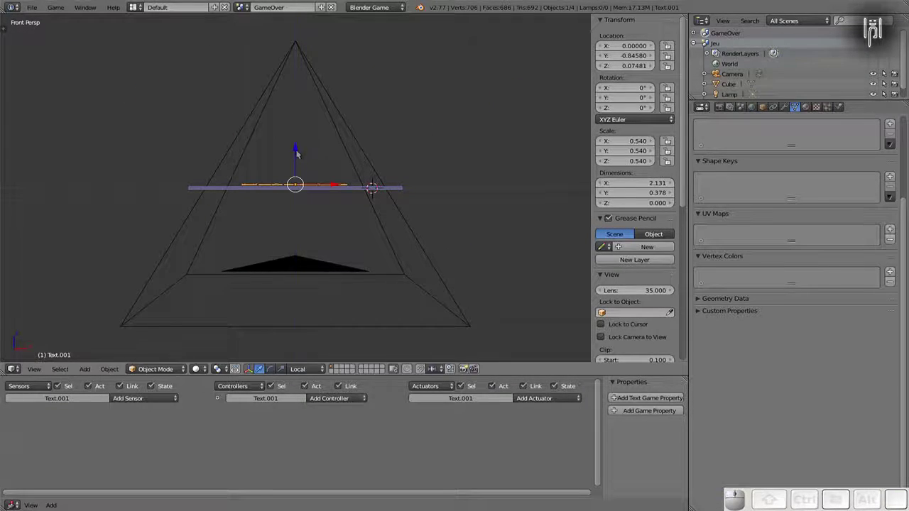
key(KP_0)
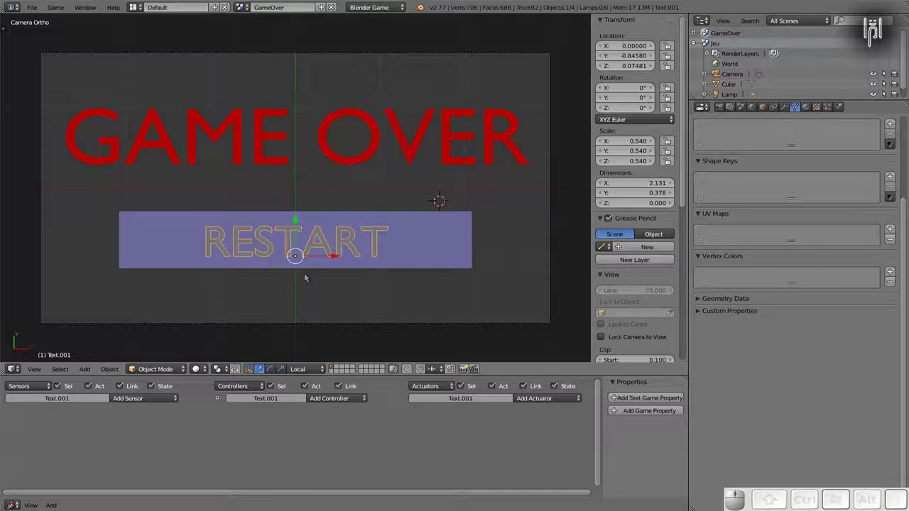
drag(298, 227, 297, 221)
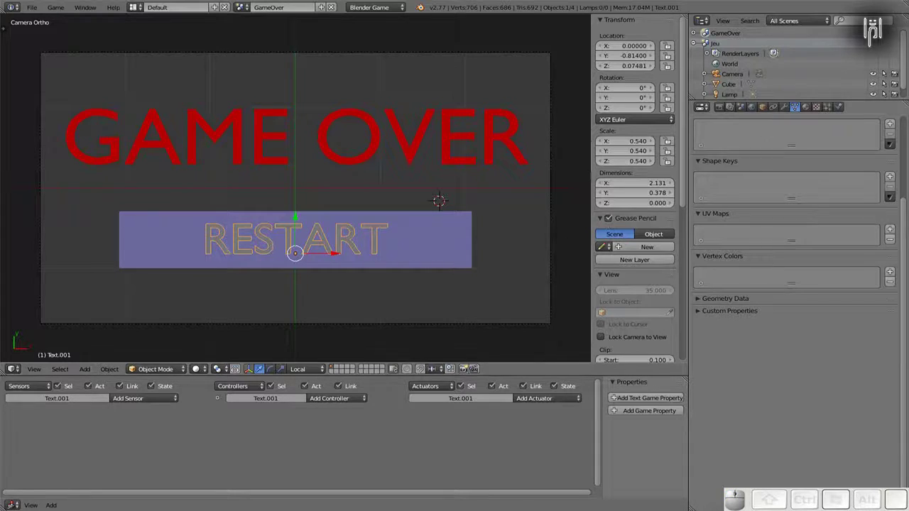
Give the RESTART text a new shadeless material with a pure white diffuse colour
click(805, 107)
click(780, 181)
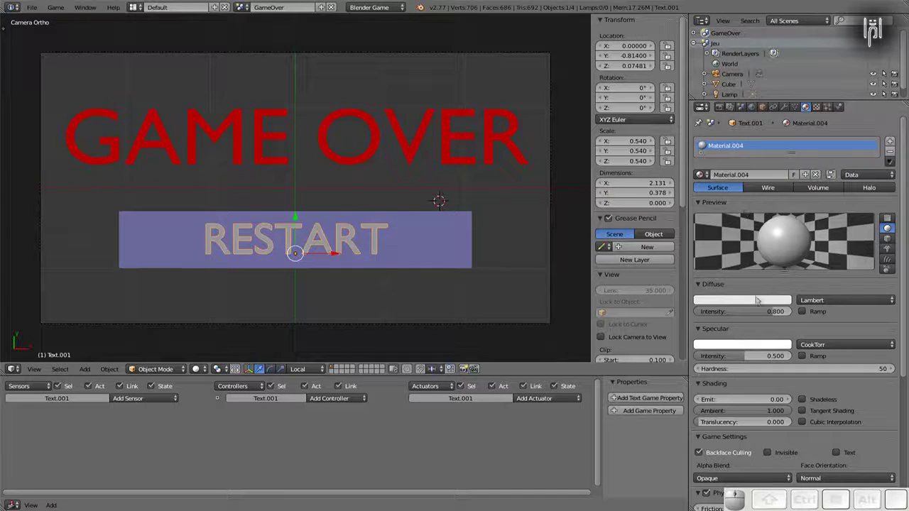
click(757, 300)
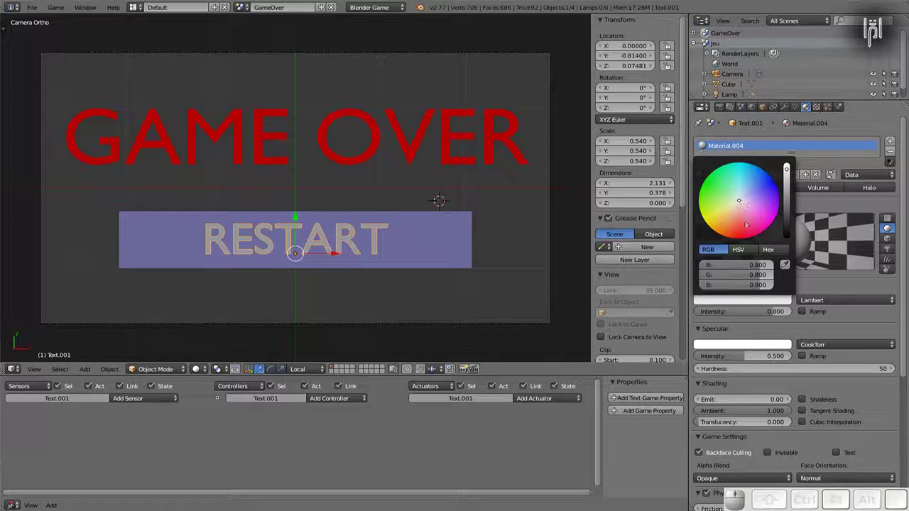
drag(747, 265, 771, 285)
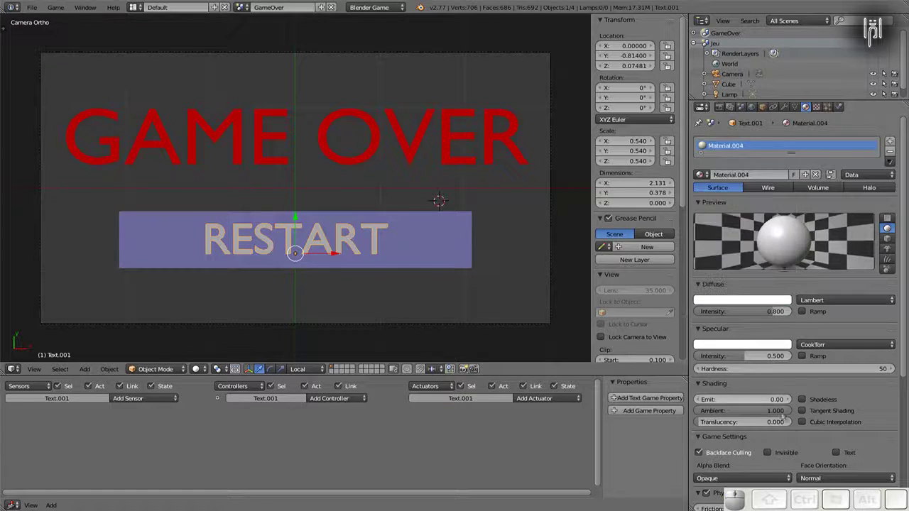
click(802, 399)
Make the bar's material shadeless and run the game briefly to preview the Game Over screen
right_click(430, 251)
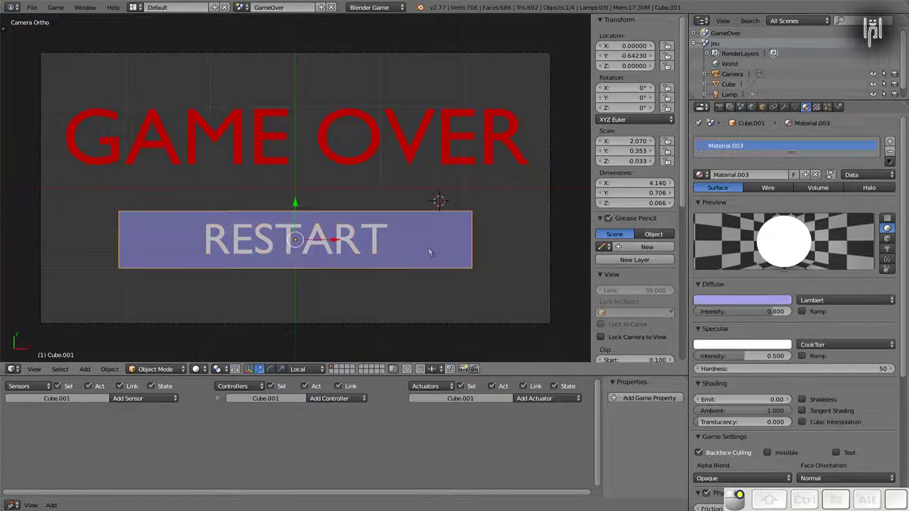
click(821, 399)
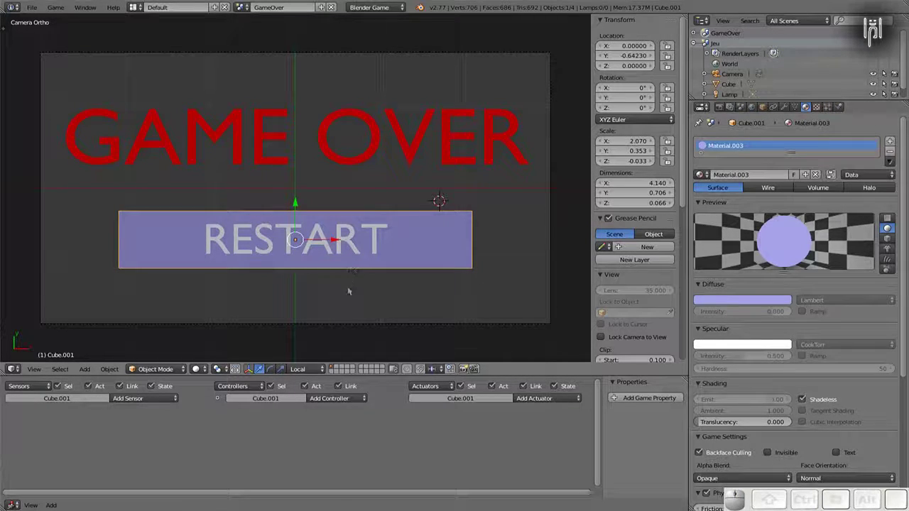
key(p)
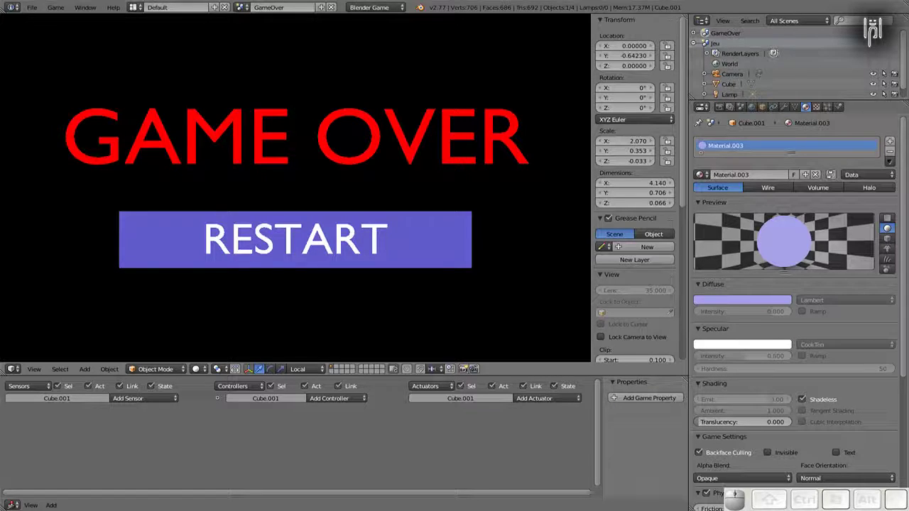
key(Escape)
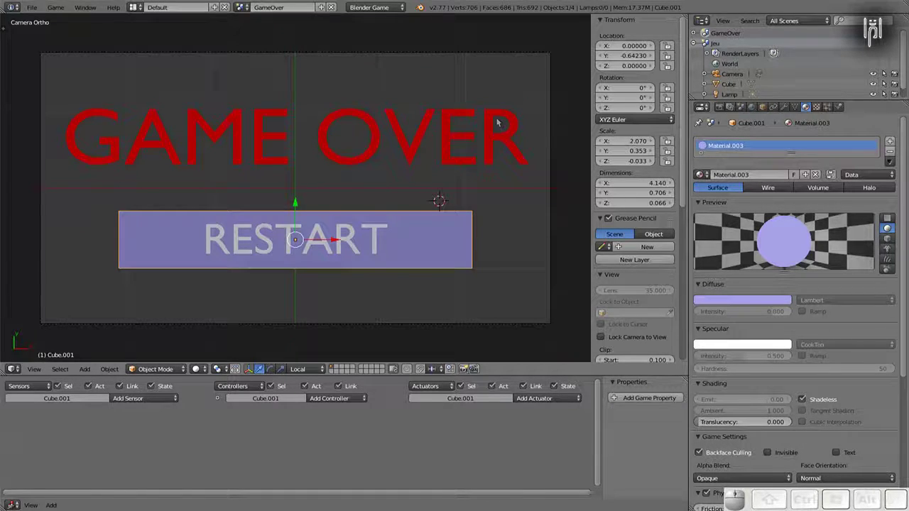
Switch to the Jeu scene and collapse the camera's Mouse sensor and Mouse actuator
click(242, 7)
click(243, 32)
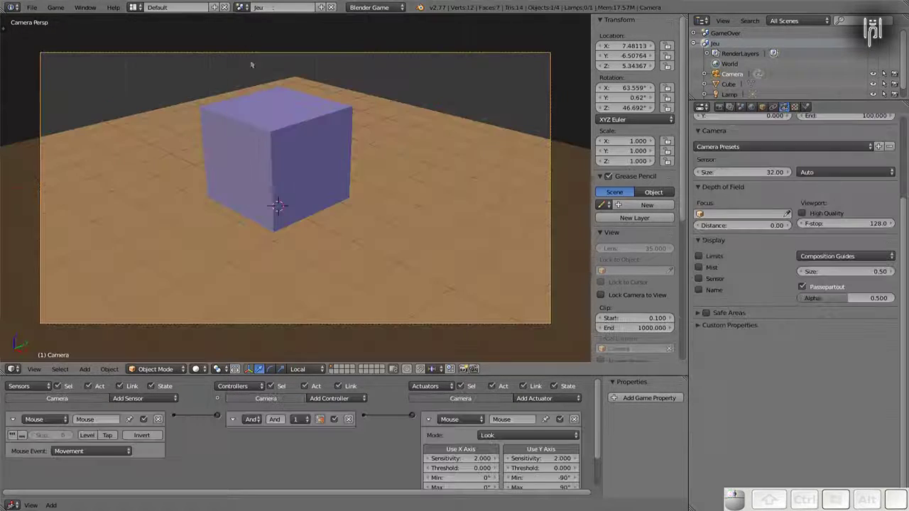
scroll(316, 152, down, 2)
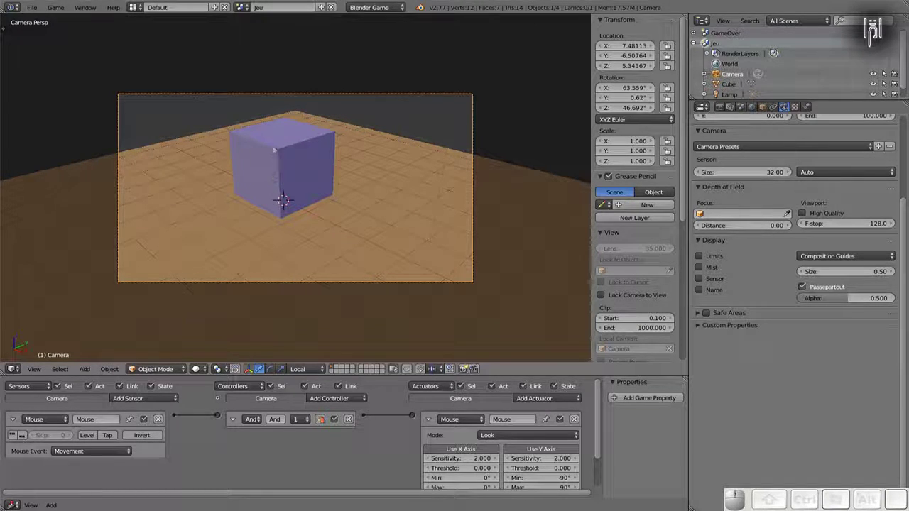
click(427, 419)
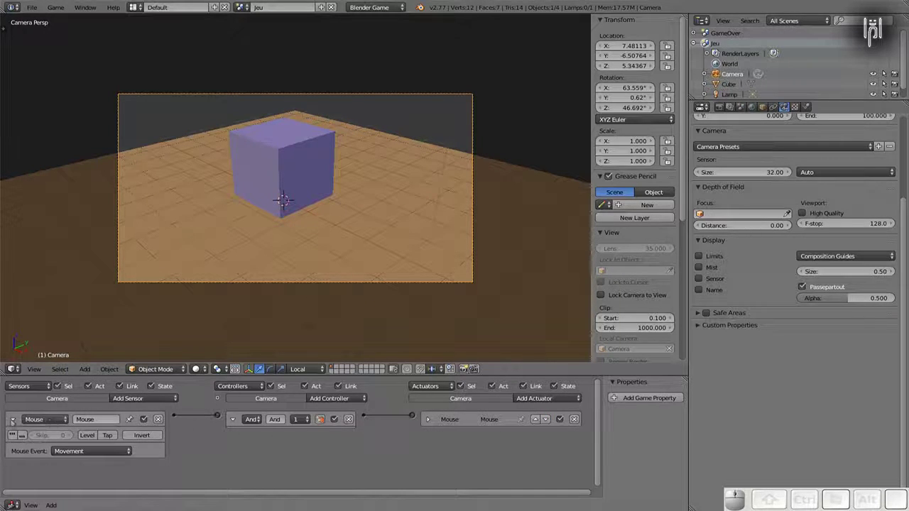
click(12, 420)
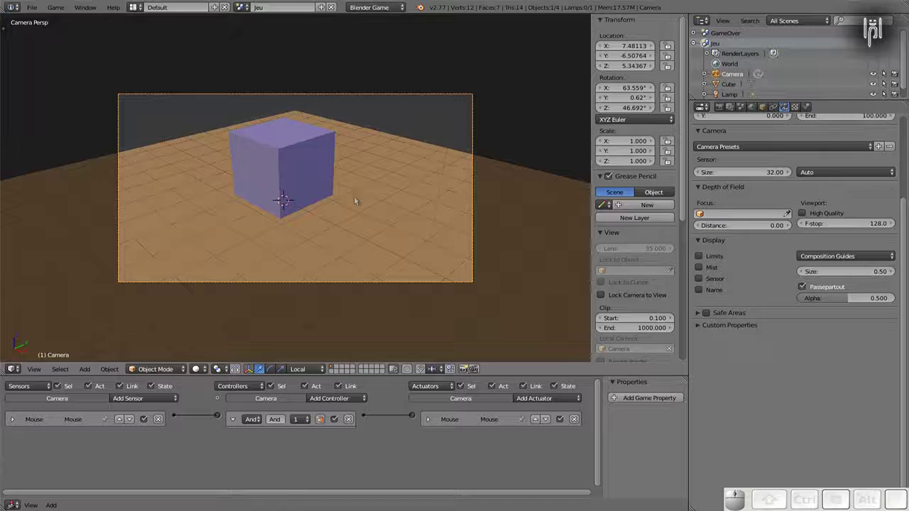
Add a cube mesh and stretch it along X to a scale of about 4.69
key(shift+a)
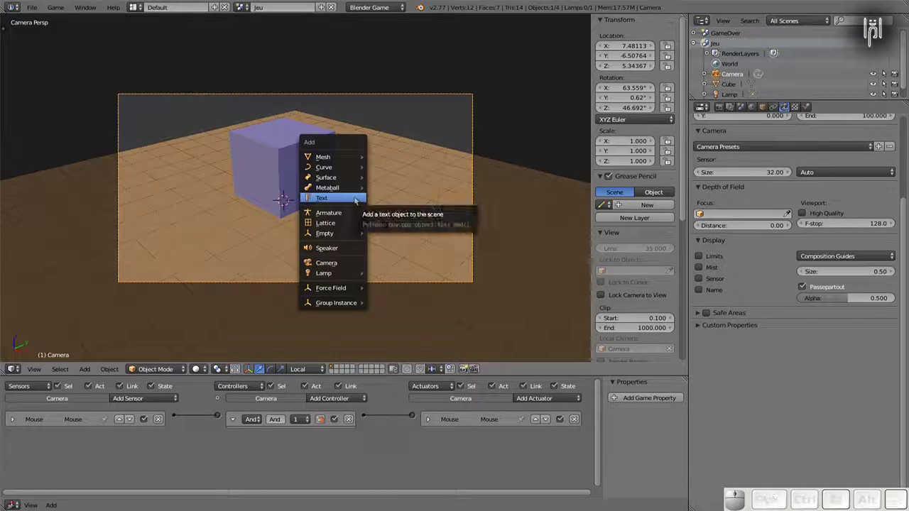
mouse_move(343, 159)
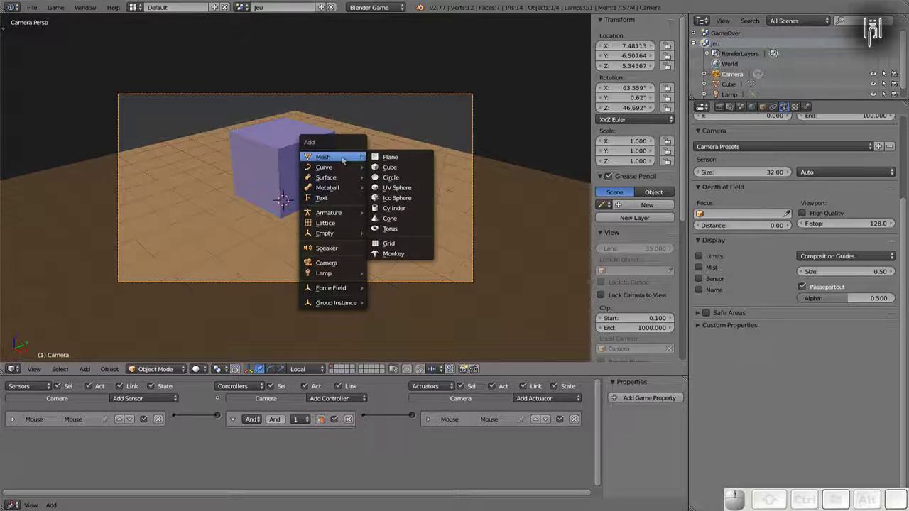
click(396, 168)
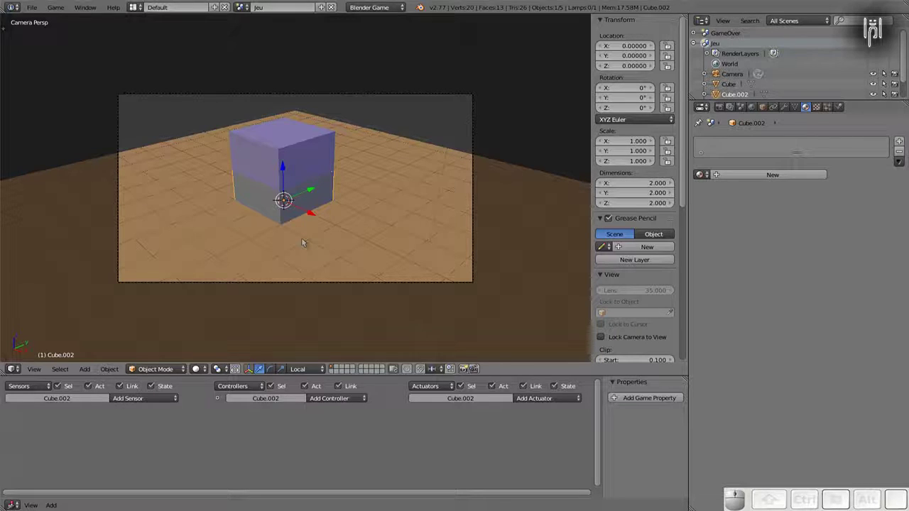
key(s)
key(x)
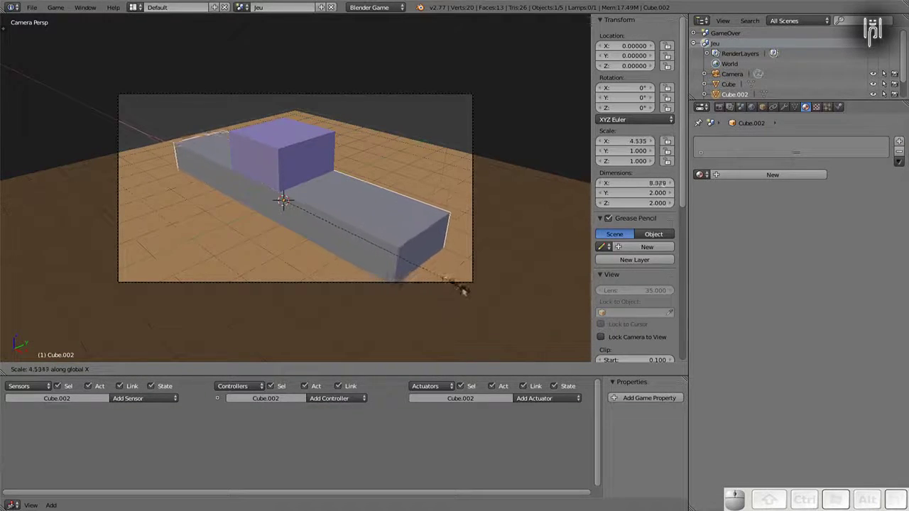
click(469, 291)
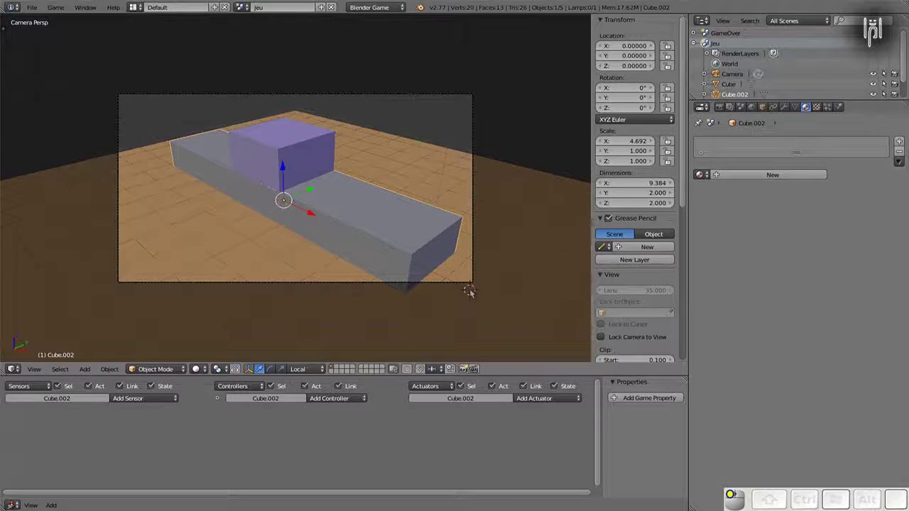
Shape the stretched cube into a thin wall by scaling it to about 3.18 along Z and 0.144 along Y
key(s)
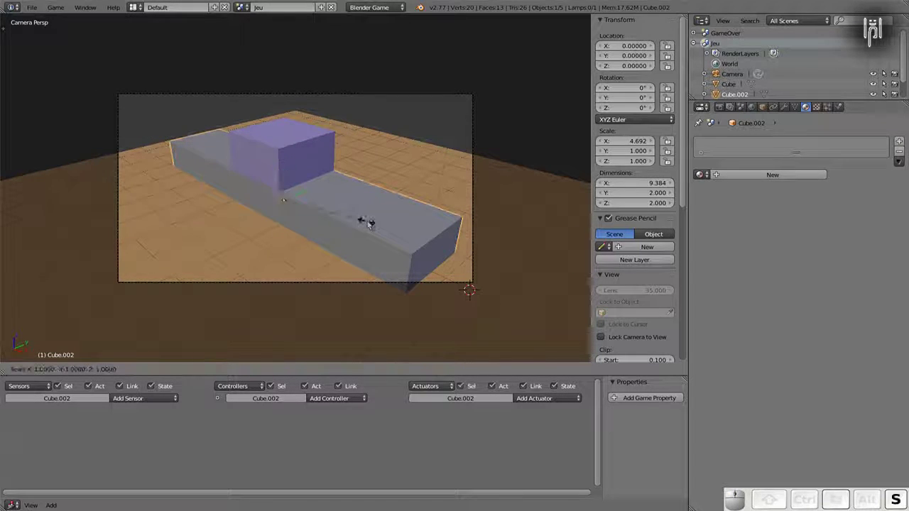
key(z)
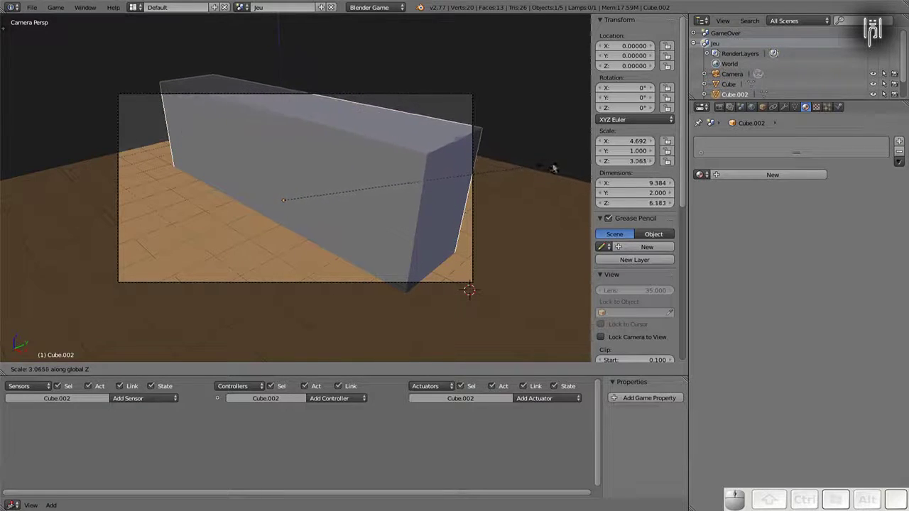
click(493, 186)
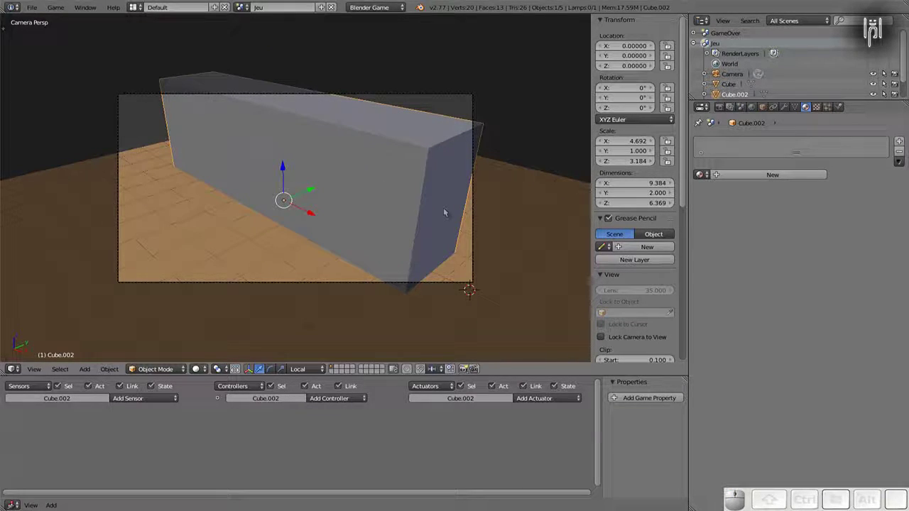
key(s)
key(y)
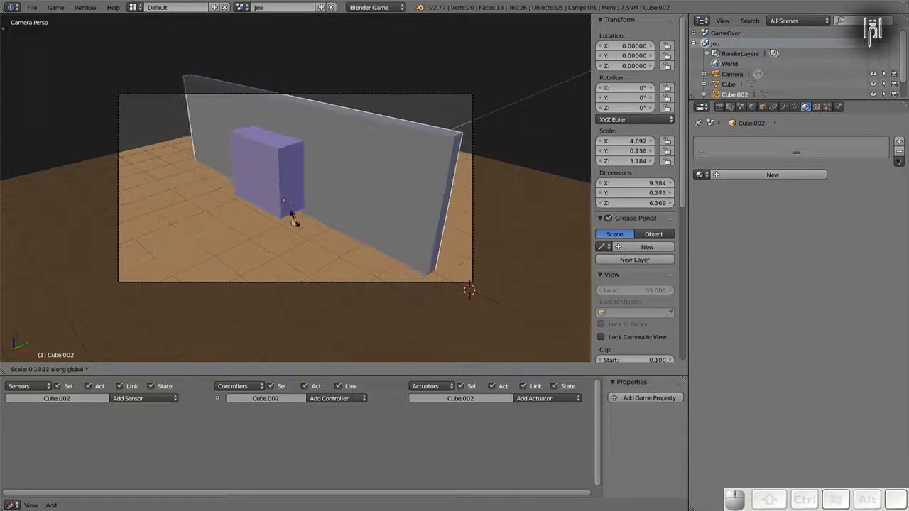
click(289, 220)
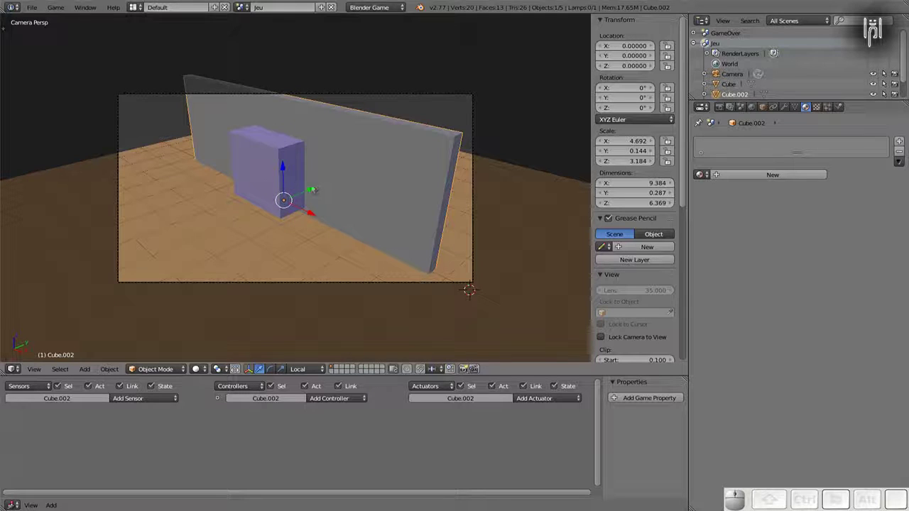
Move the wall along Y to about 5.62, behind the violet-blue cube
key(g)
key(y)
key(y)
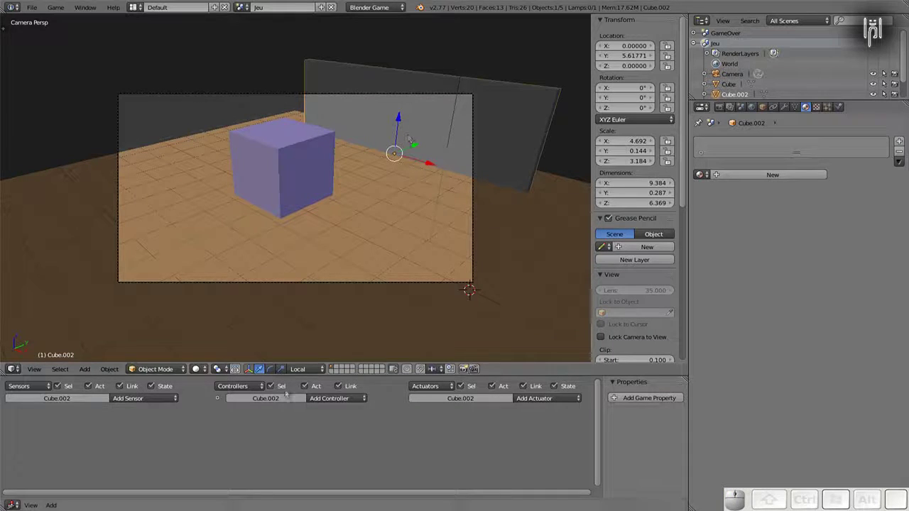
Run the game and move the cube forward toward the wall, and exit the game
key(p)
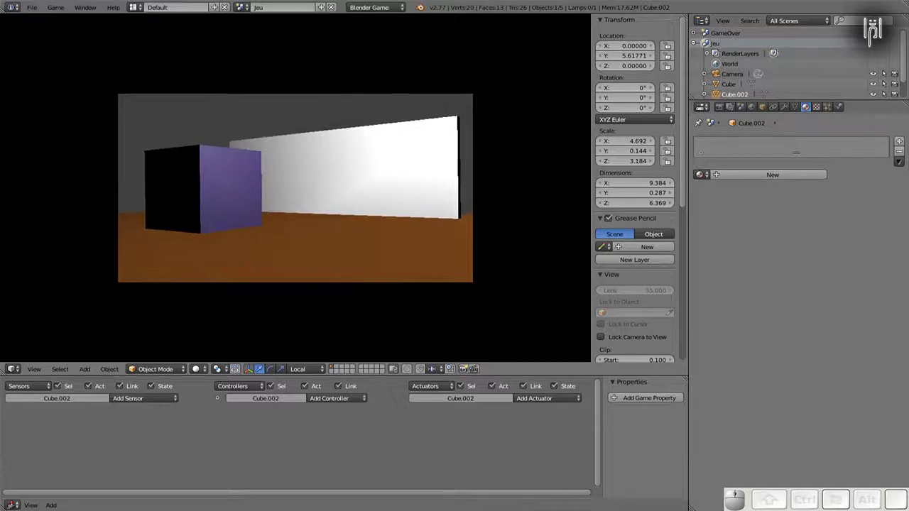
key(Up)
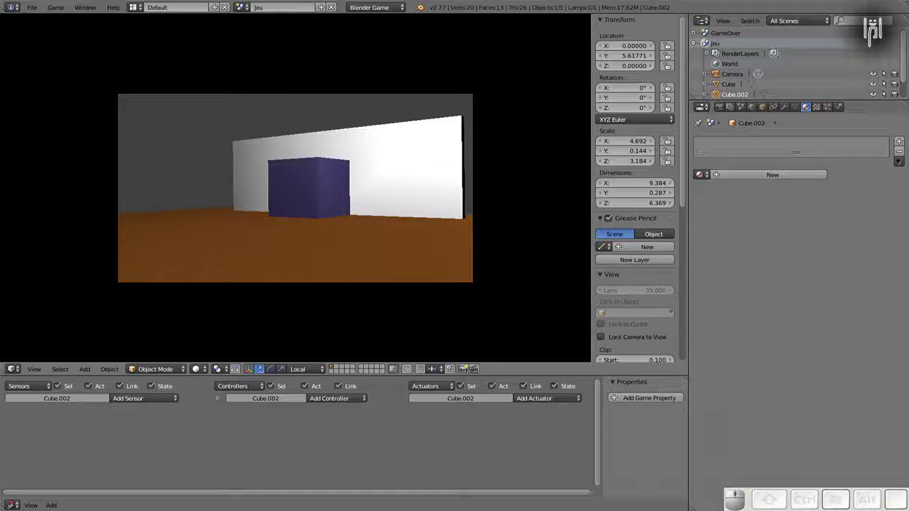
key(Escape)
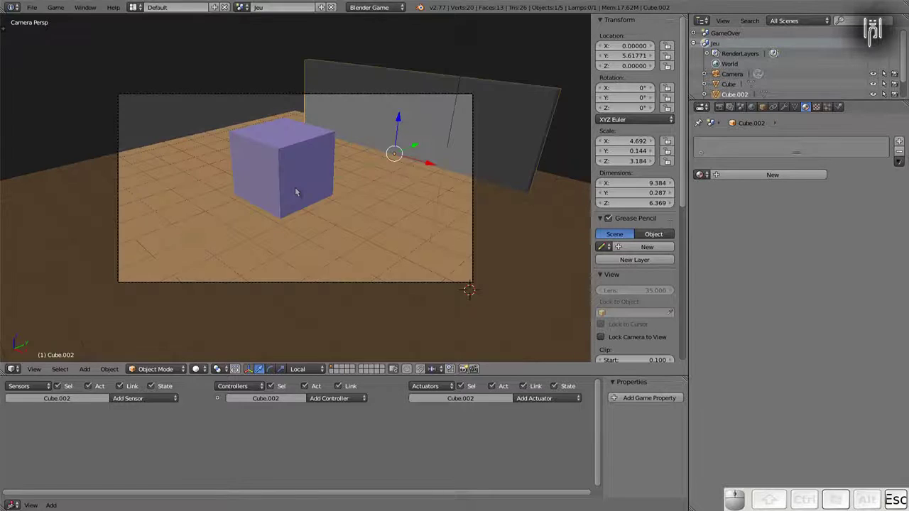
Give the wall behind the cube a new material named Mur with a red diffuse color
right_click(360, 128)
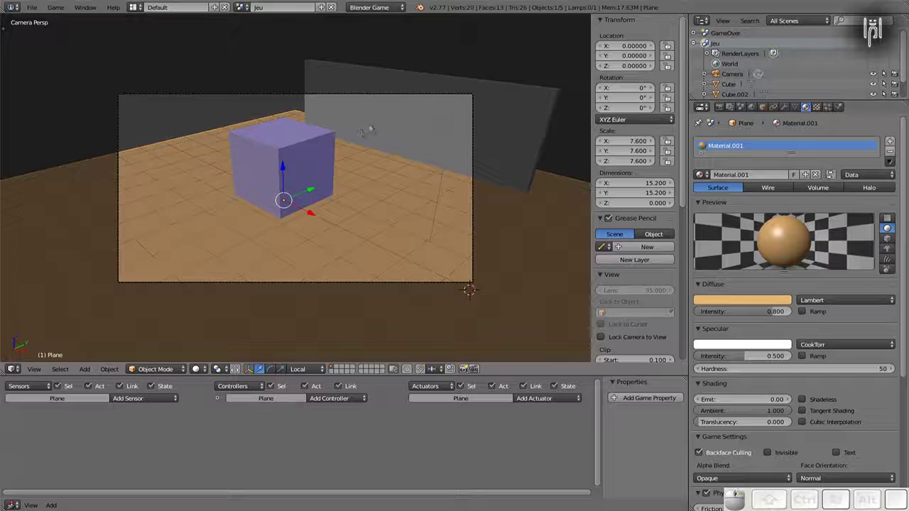
right_click(368, 131)
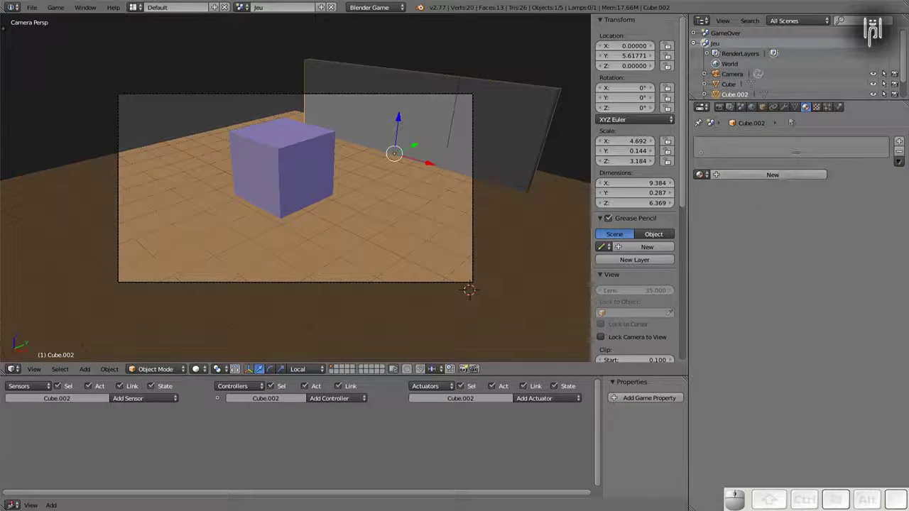
click(773, 174)
click(754, 174)
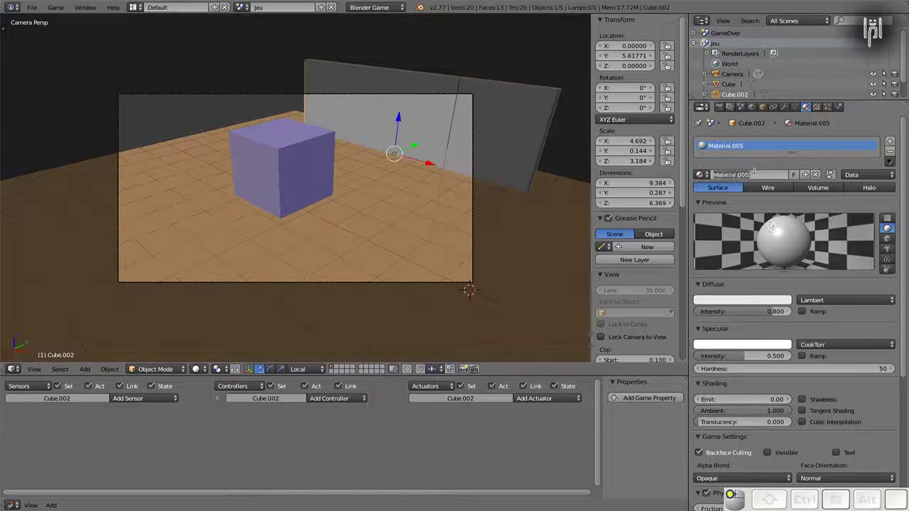
text(Mur)
key(Return)
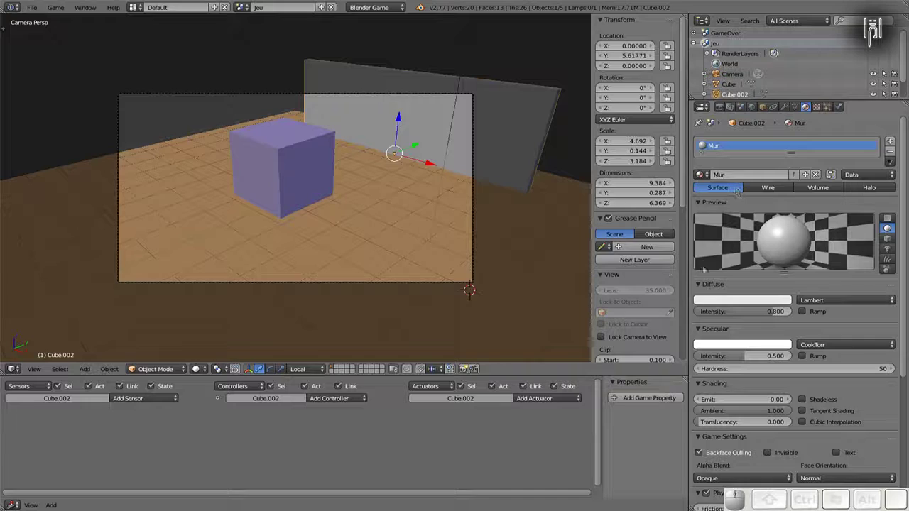
click(758, 299)
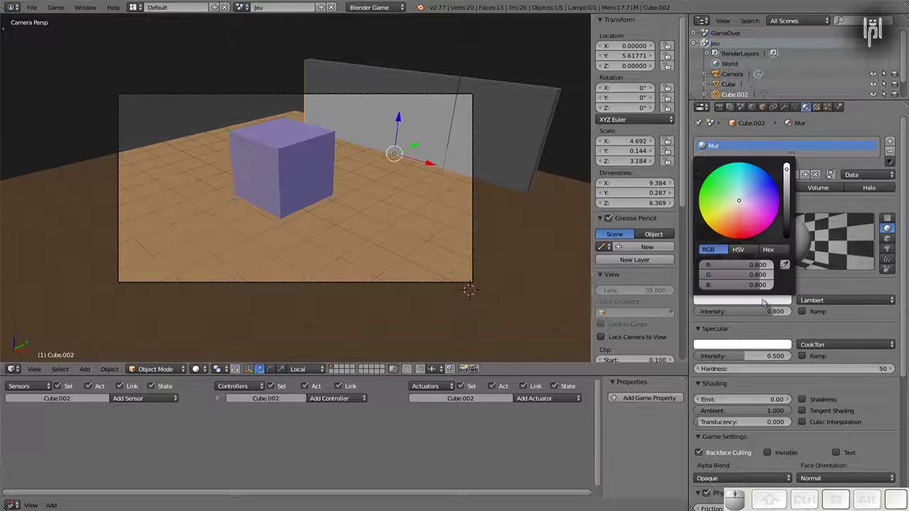
drag(737, 207, 743, 238)
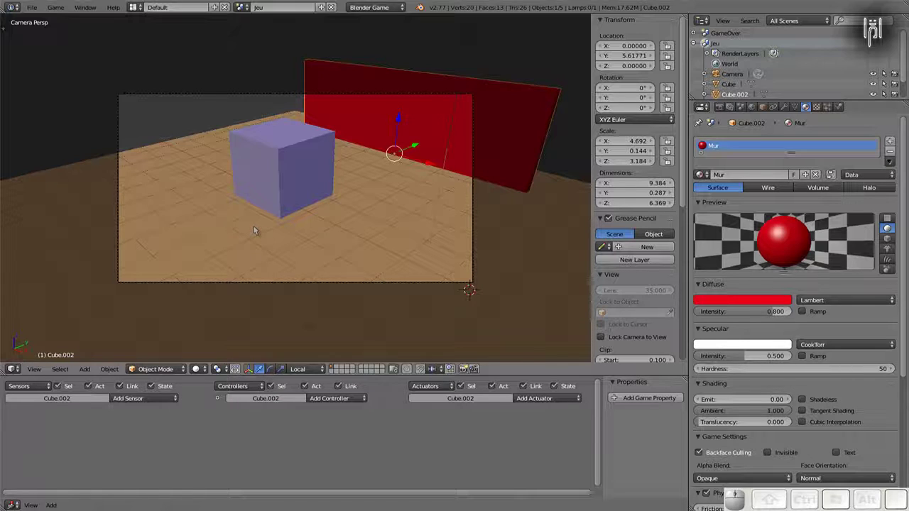
Collapse the violet-blue cube's open Keyboard and Motion logic bricks in an enlarged logic editor, and add a Collision sensor
right_click(274, 188)
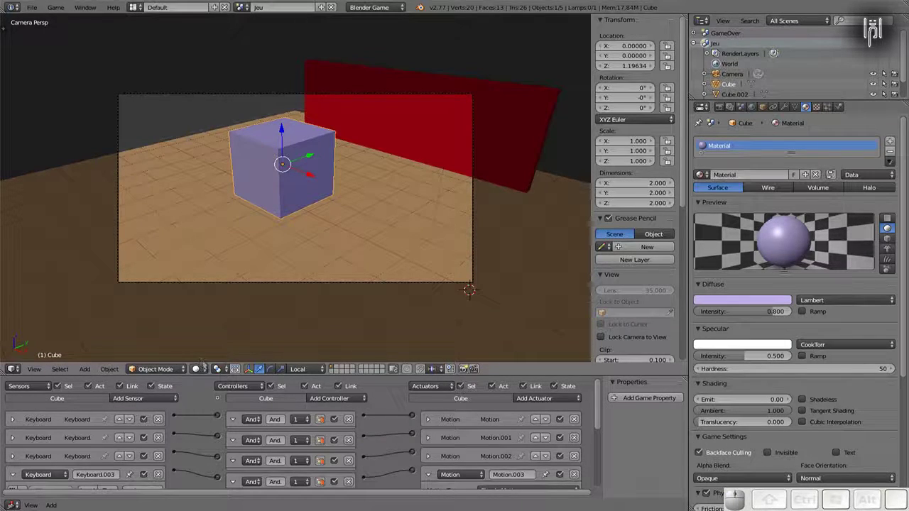
mouse_move(203, 363)
mouse_down()
mouse_move(203, 351)
mouse_move(216, 351)
mouse_up()
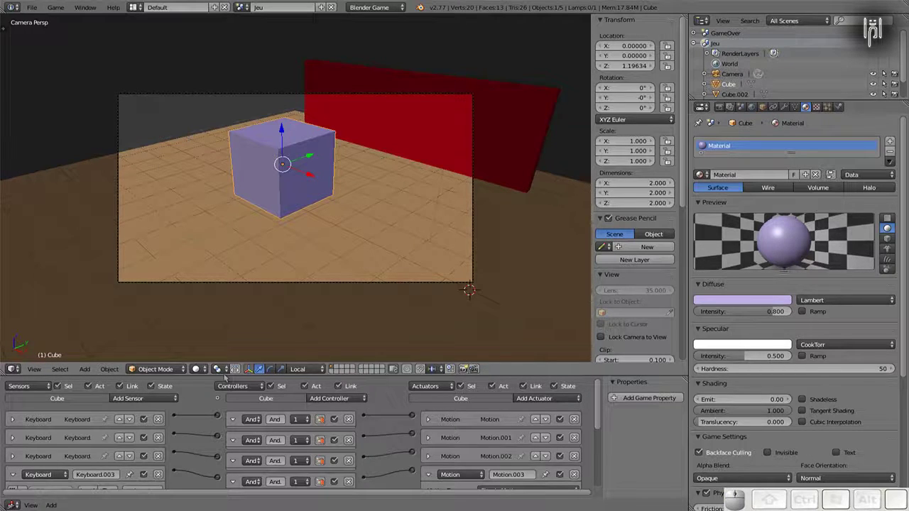
drag(225, 378, 216, 240)
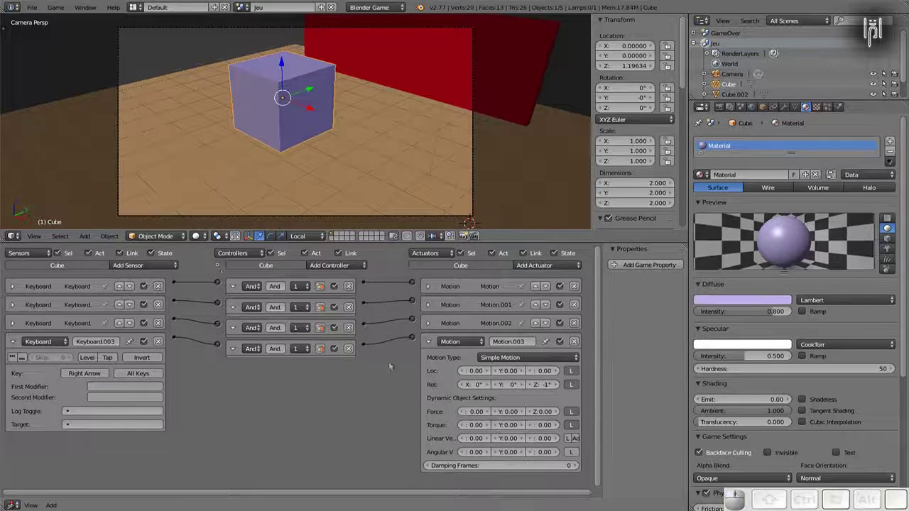
click(428, 342)
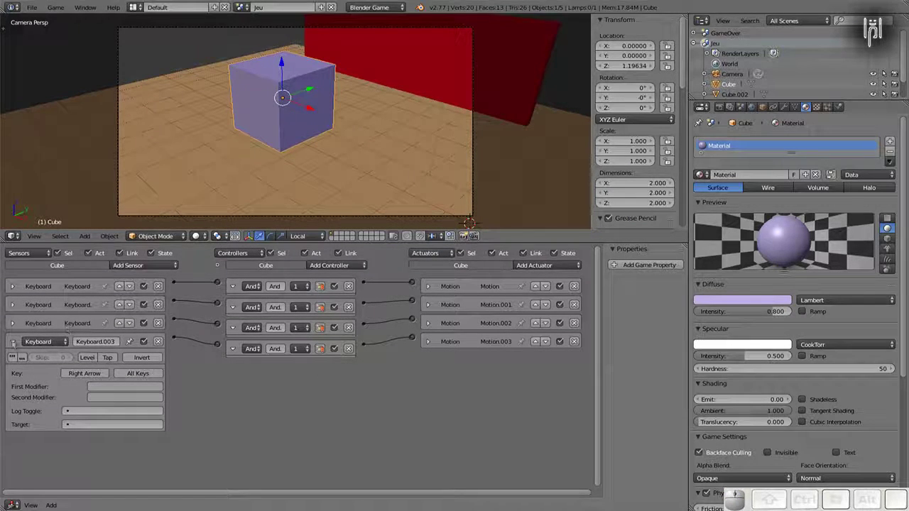
click(13, 341)
scroll(270, 353, up, 1)
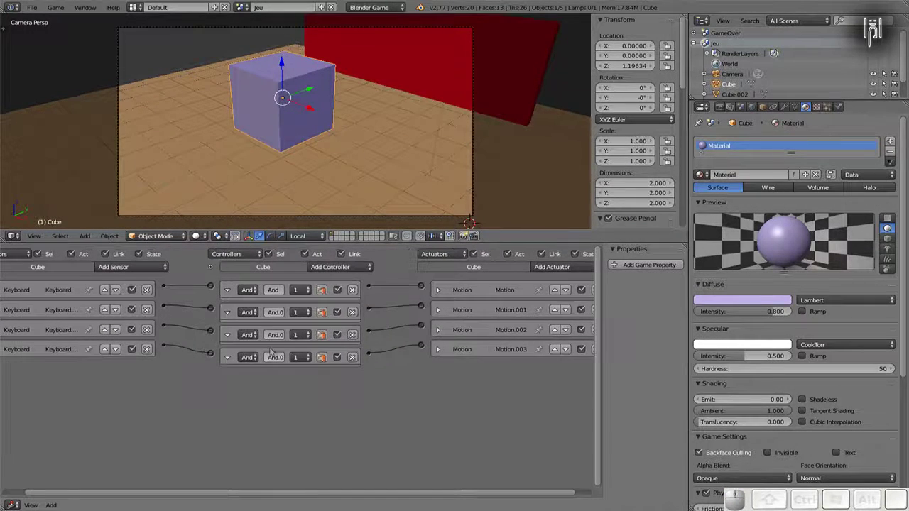
scroll(270, 353, down, 1)
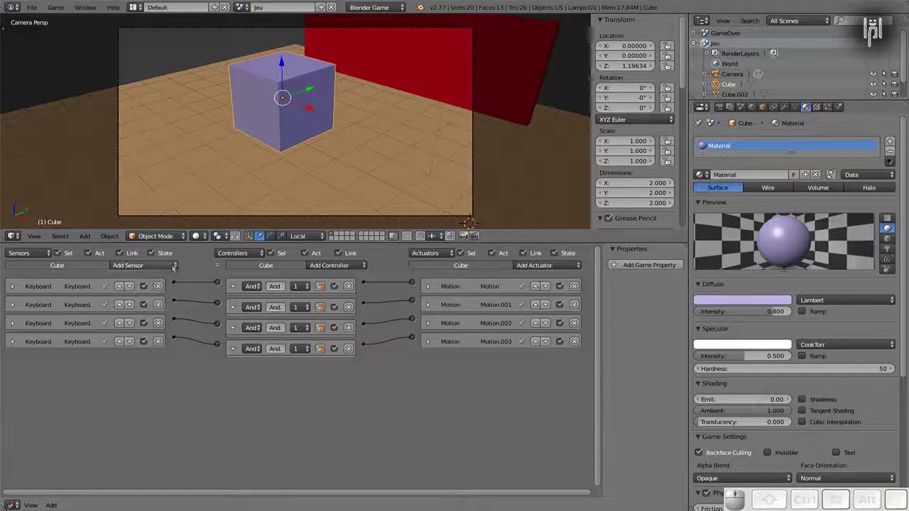
click(173, 266)
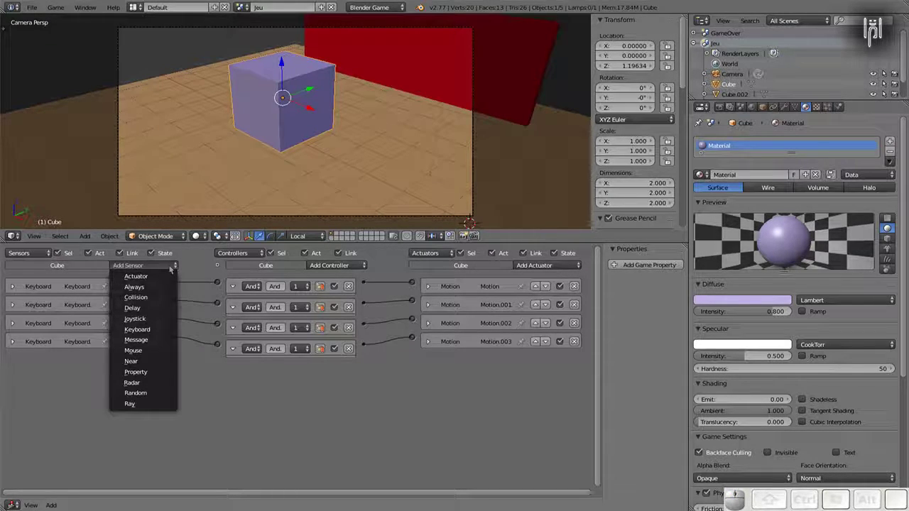
click(136, 297)
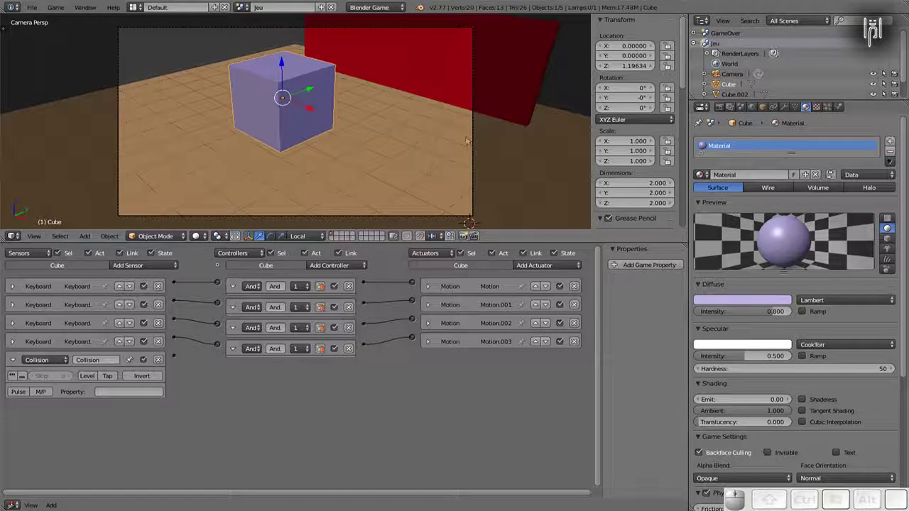
Add a Scene actuator in Set Scene mode targeting GameOver to the cube, and link the Collision sensor to it
click(242, 7)
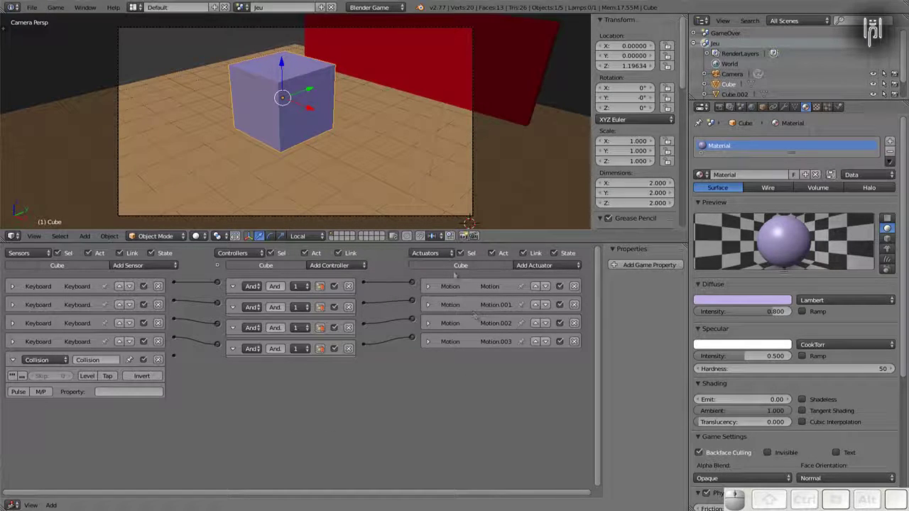
click(545, 269)
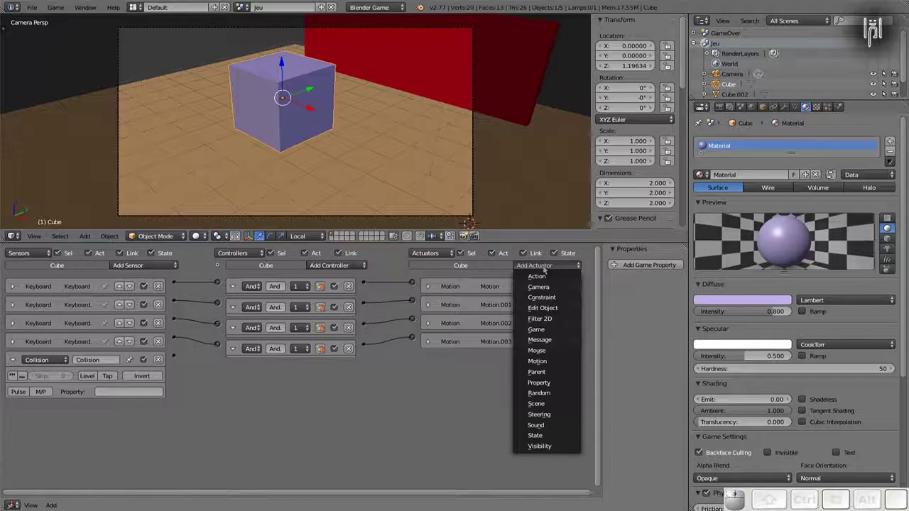
click(545, 403)
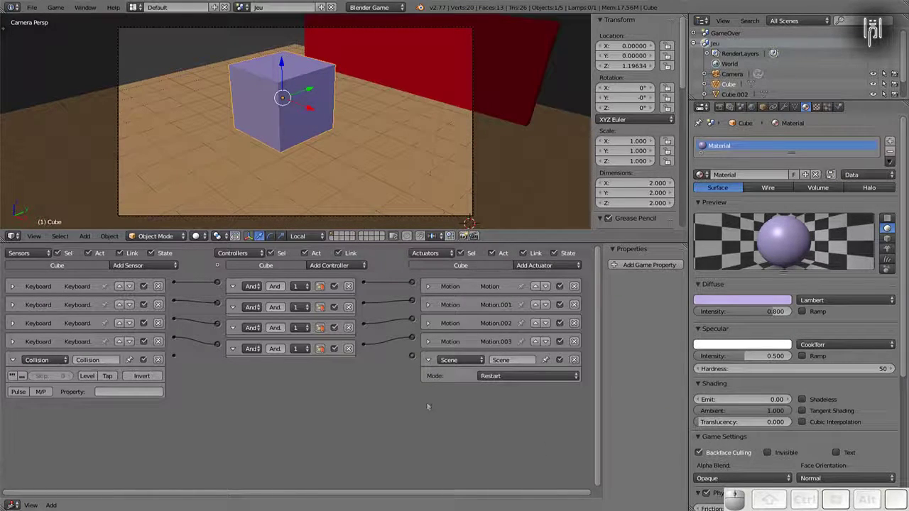
click(492, 376)
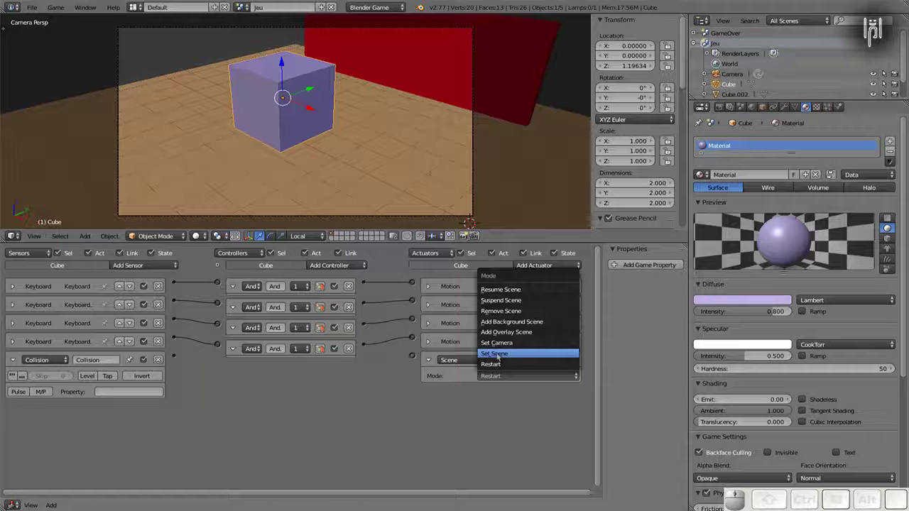
click(497, 354)
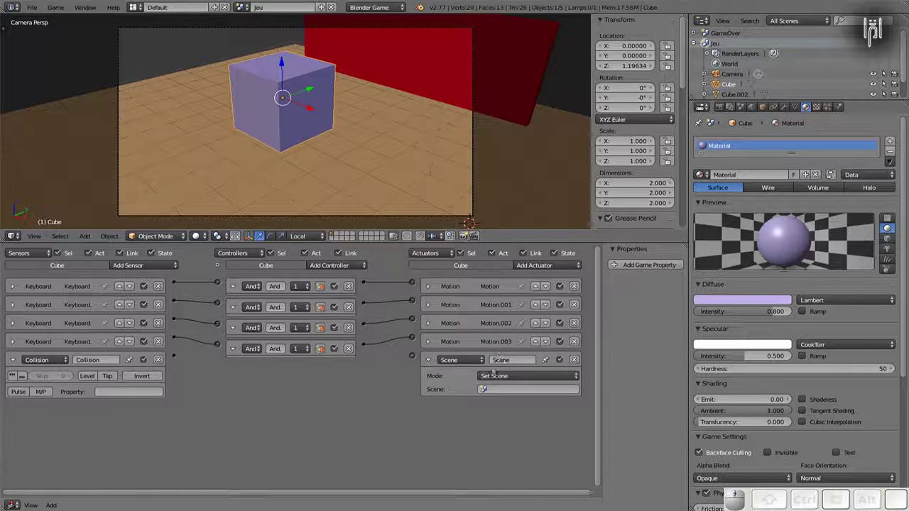
click(482, 389)
click(489, 403)
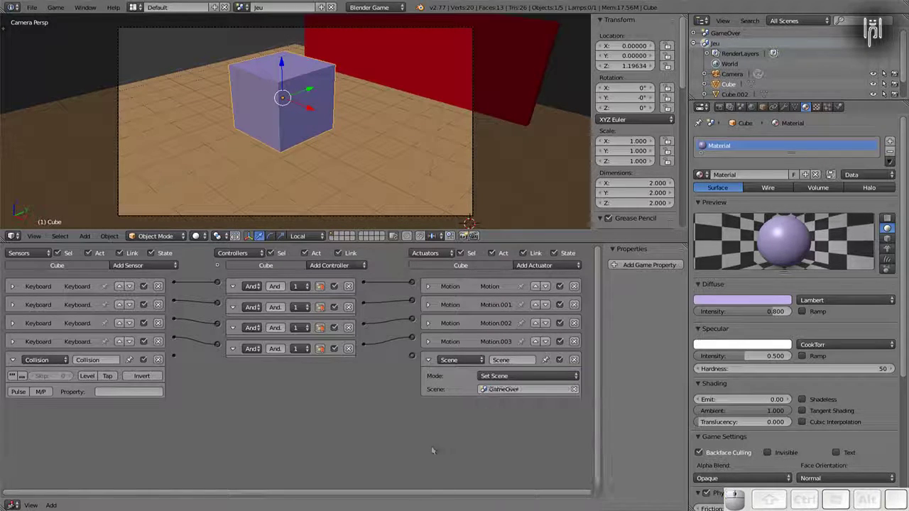
drag(174, 356, 411, 355)
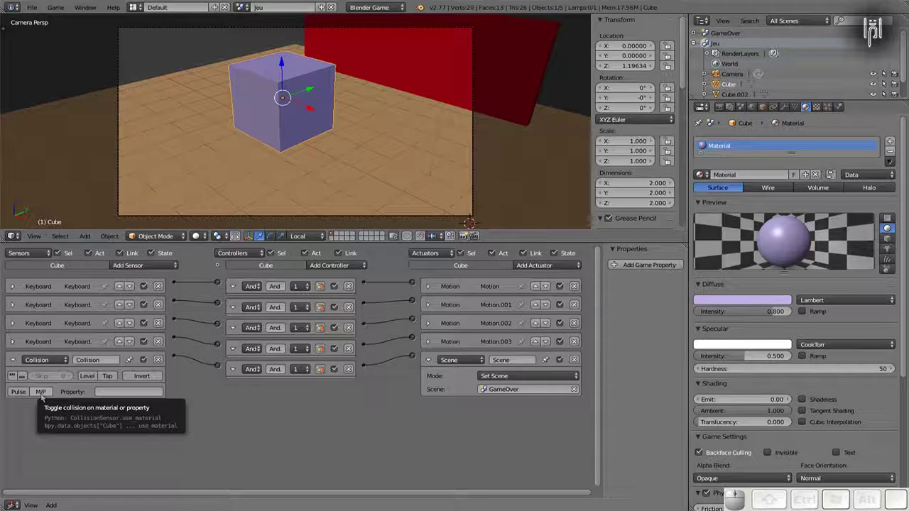
Switch the cube's Collision sensor to detect by material and choose the wall's material Mur
right_click(447, 90)
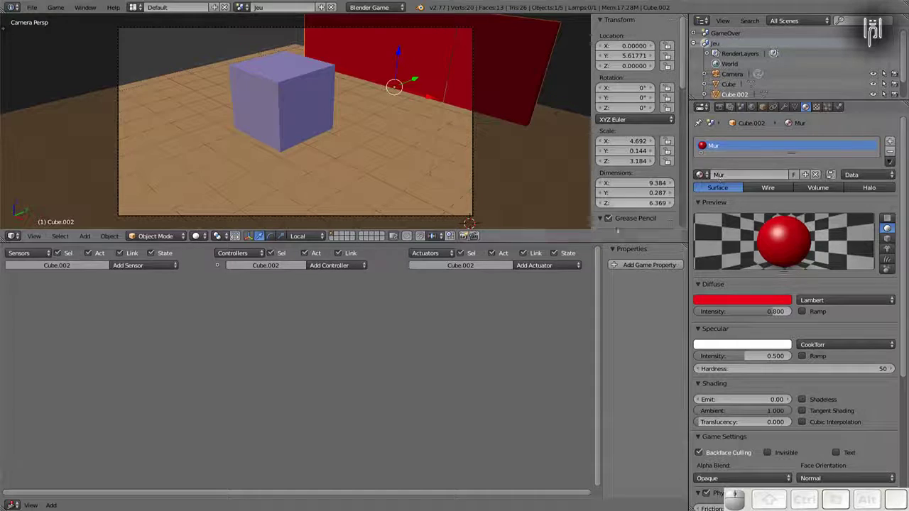
right_click(283, 131)
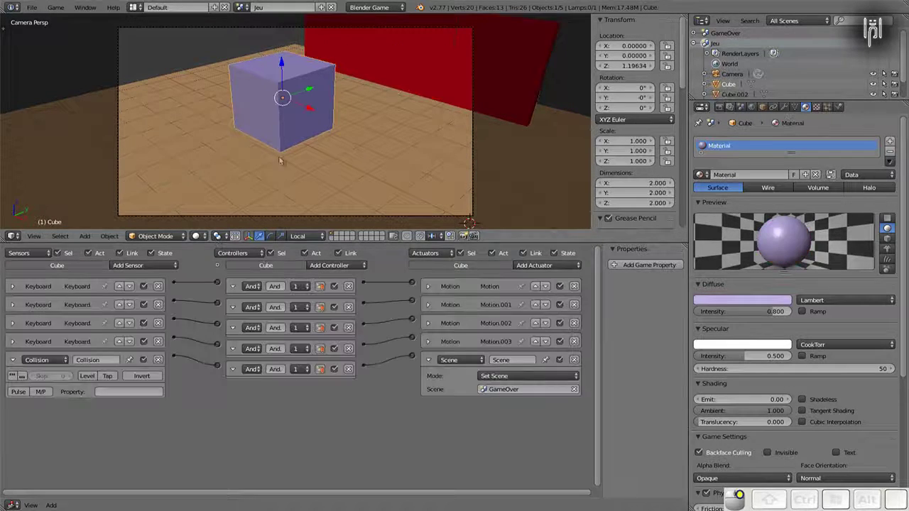
click(41, 392)
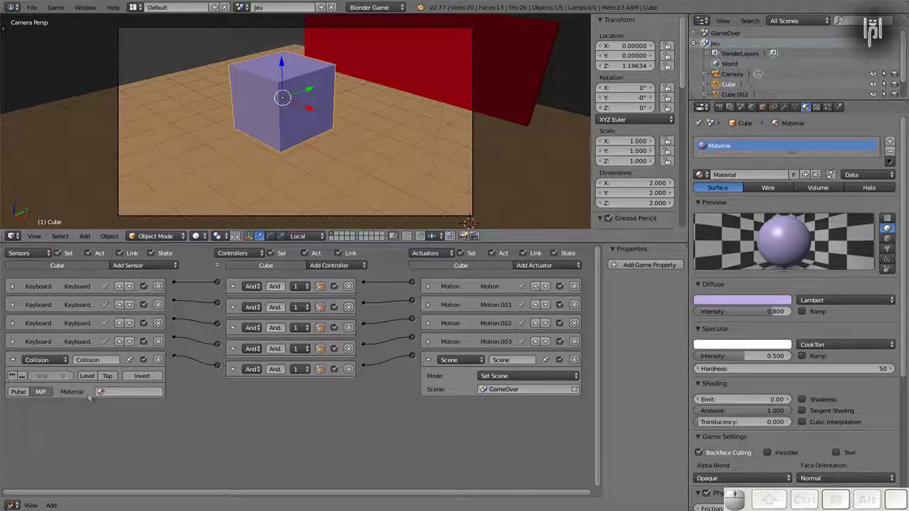
click(113, 392)
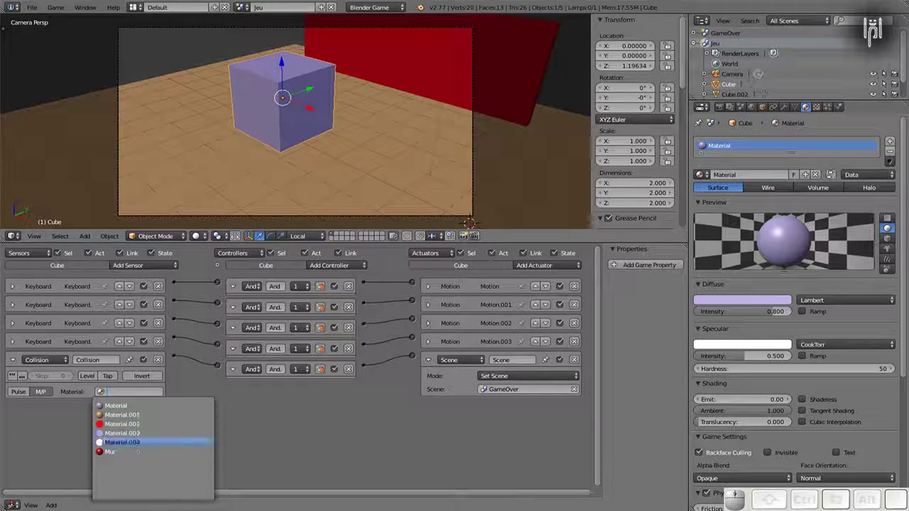
click(108, 451)
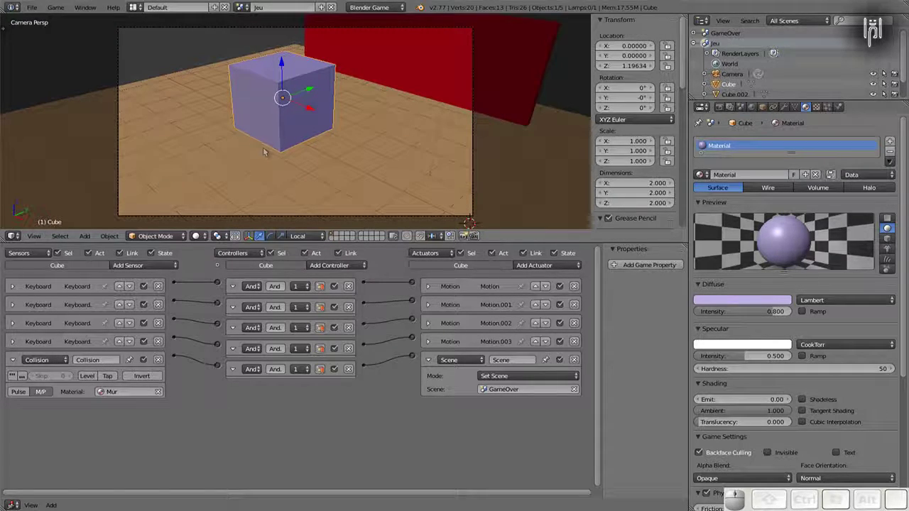
Run the game, move the cube forward into the red wall to test the scene change, and exit the game
key(p)
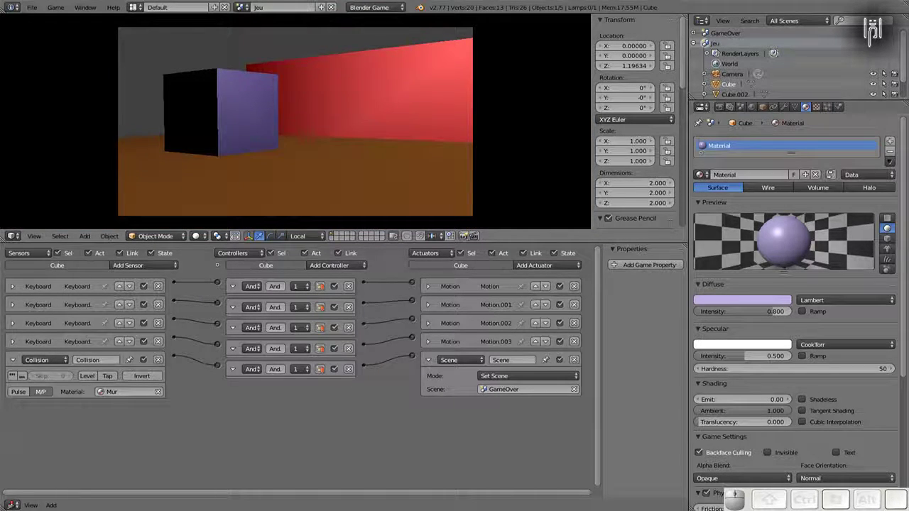
key(Up)
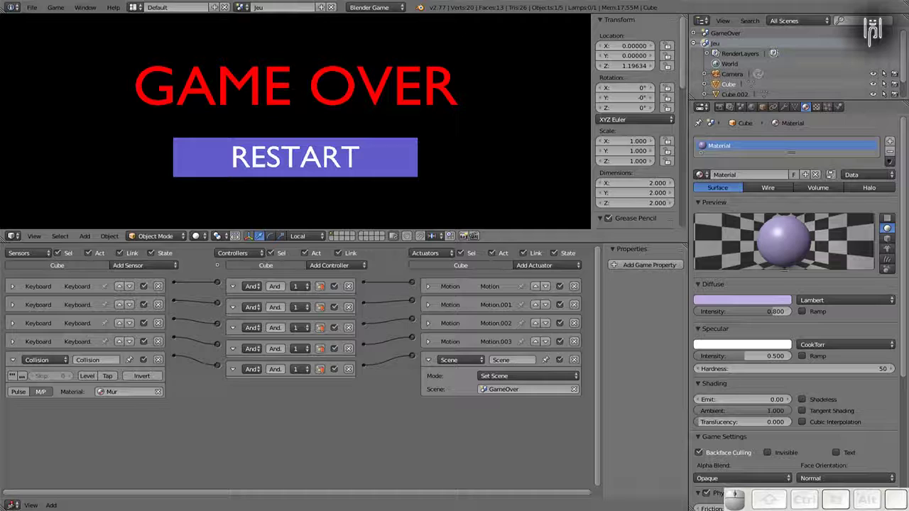
key(Escape)
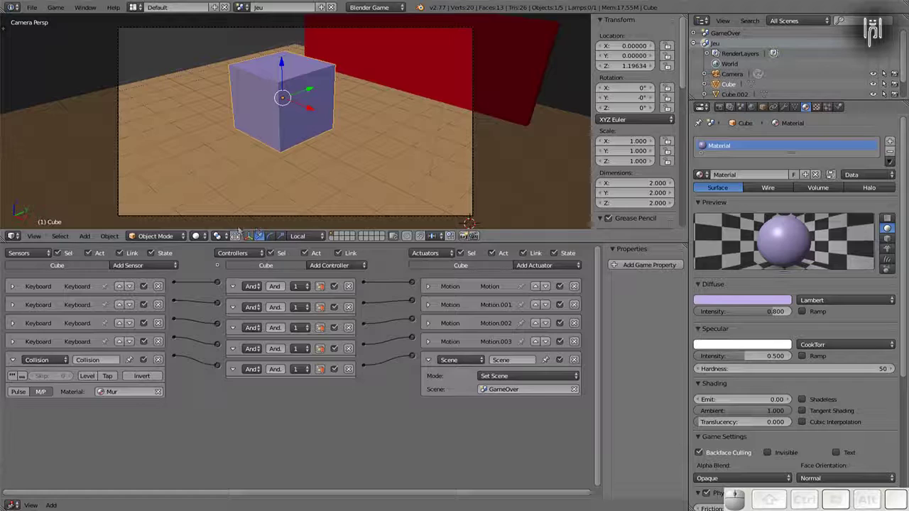
Switch to the GameOver scene and add a Mouse sensor and a Scene actuator to the RESTART button's background block
click(243, 7)
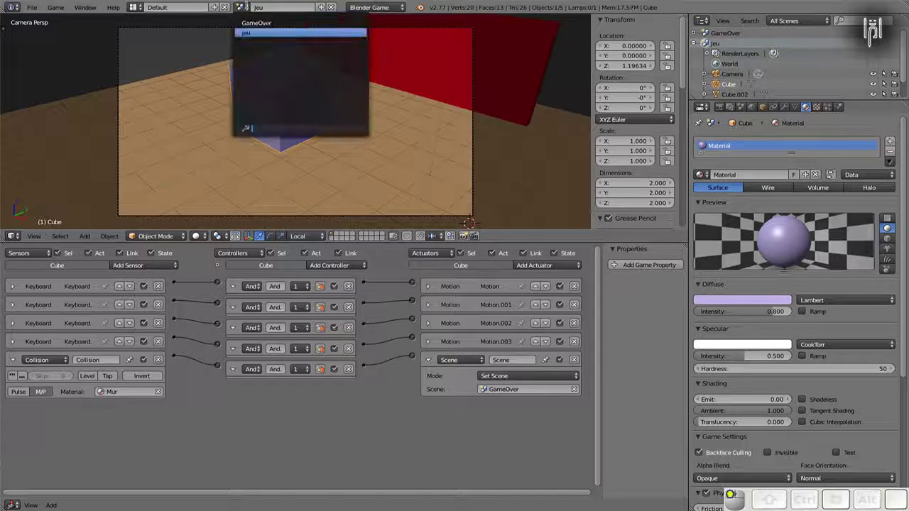
click(253, 23)
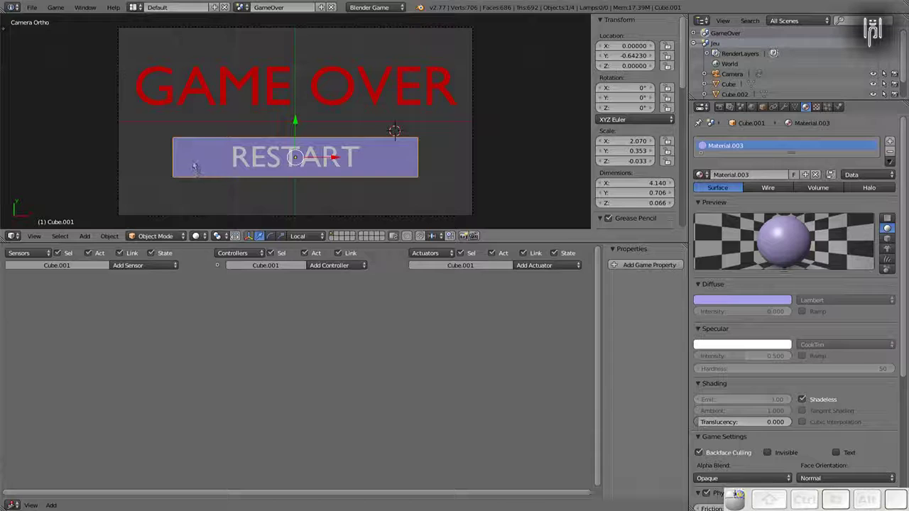
click(161, 266)
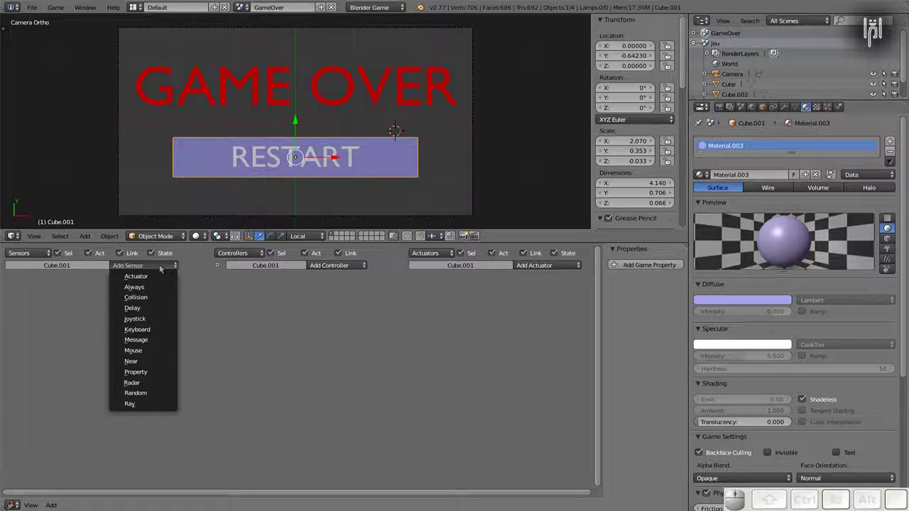
click(142, 351)
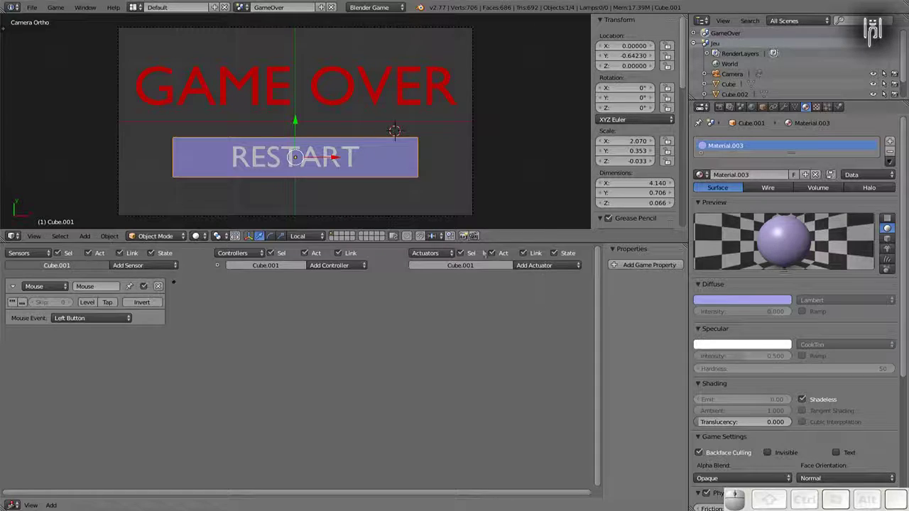
click(534, 265)
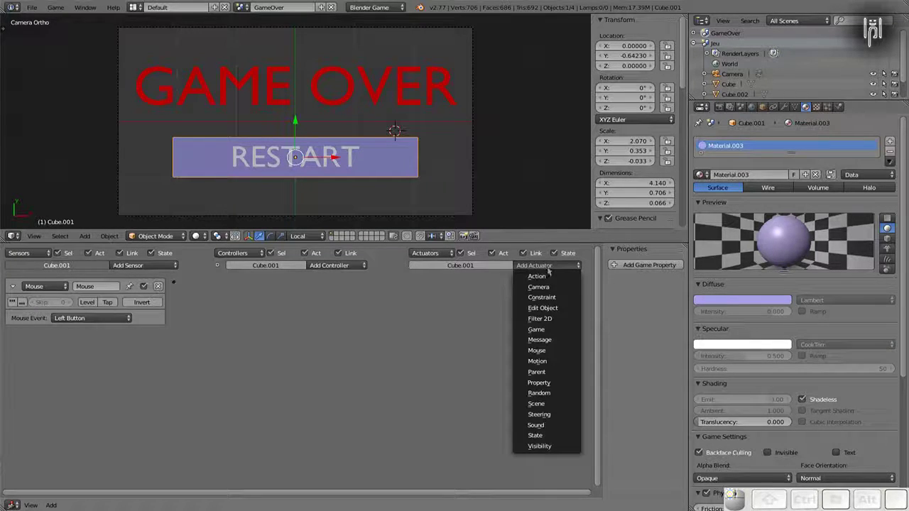
click(538, 403)
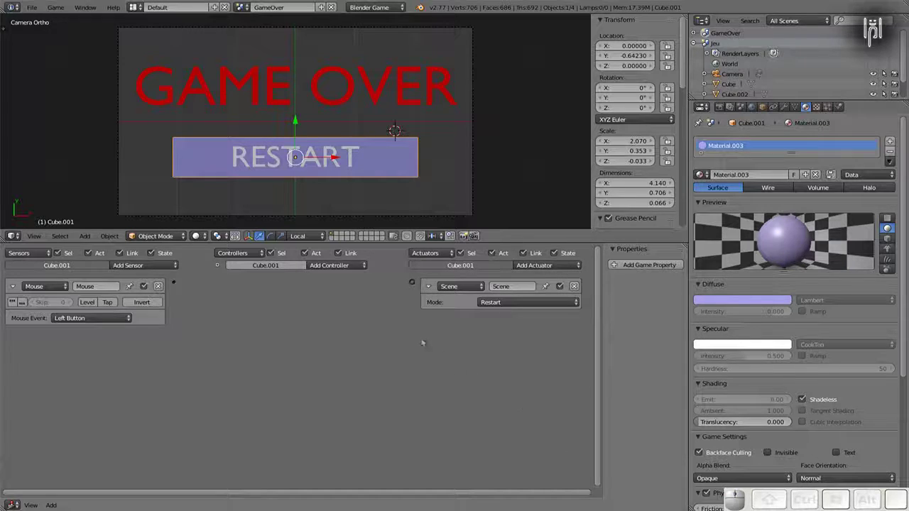
Set the RESTART block's Scene actuator to Set Scene mode targeting Jeu, and link the Mouse sensor to it
click(489, 305)
click(488, 283)
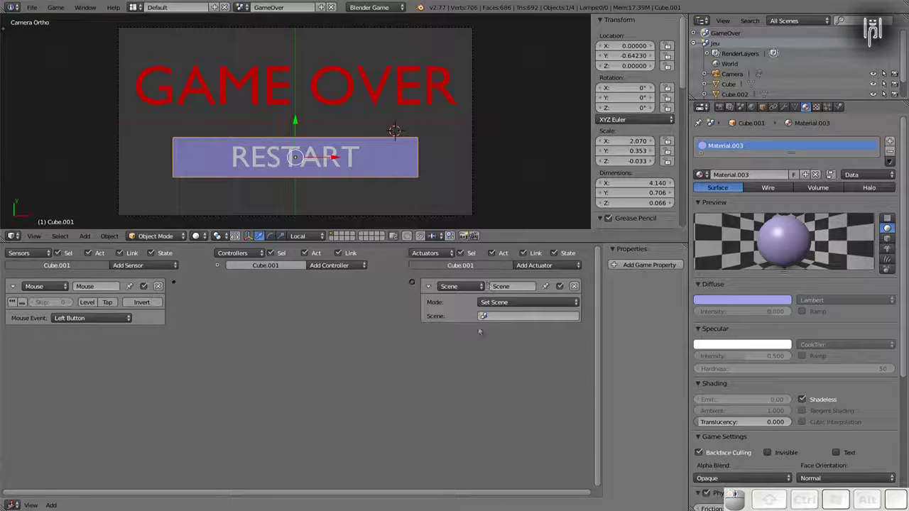
click(484, 316)
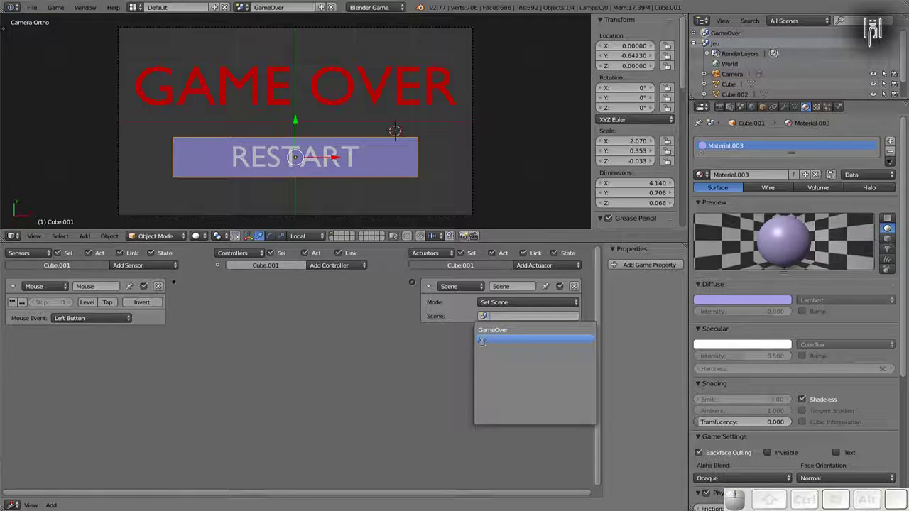
click(482, 340)
drag(173, 283, 412, 285)
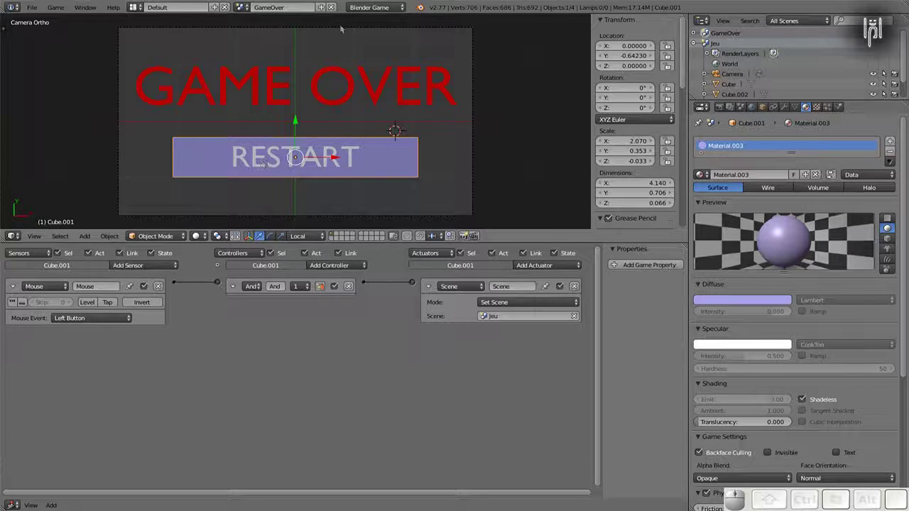
Switch to the Jeu scene, run the game, drive the cube into the red wall, test the RESTART button, and exit the game
click(245, 8)
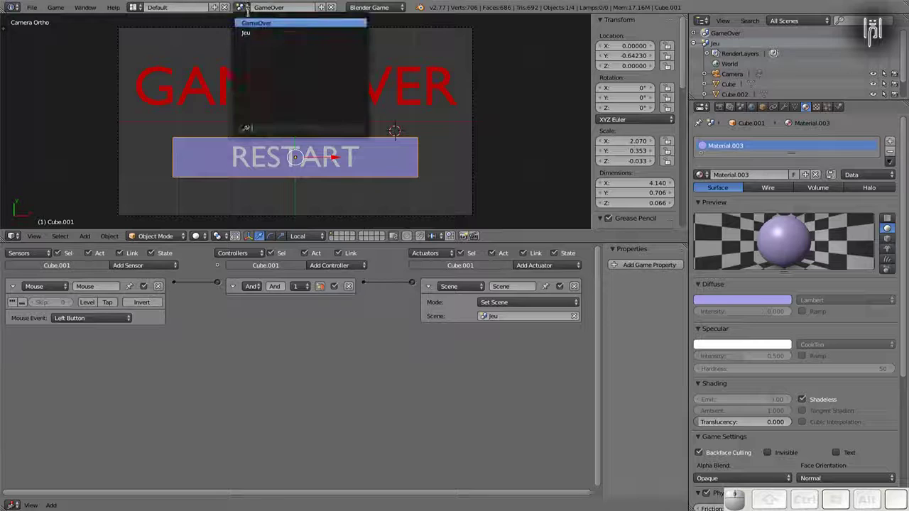
click(248, 33)
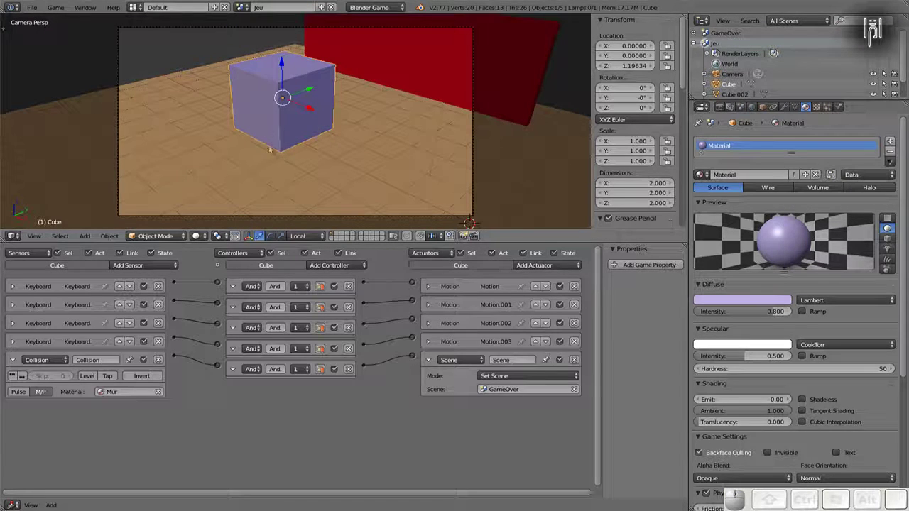
key(p)
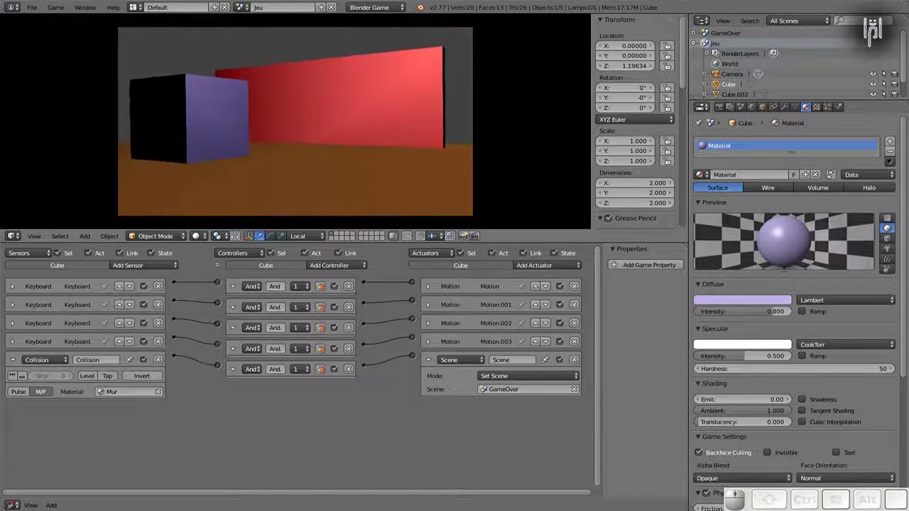
key(Right)
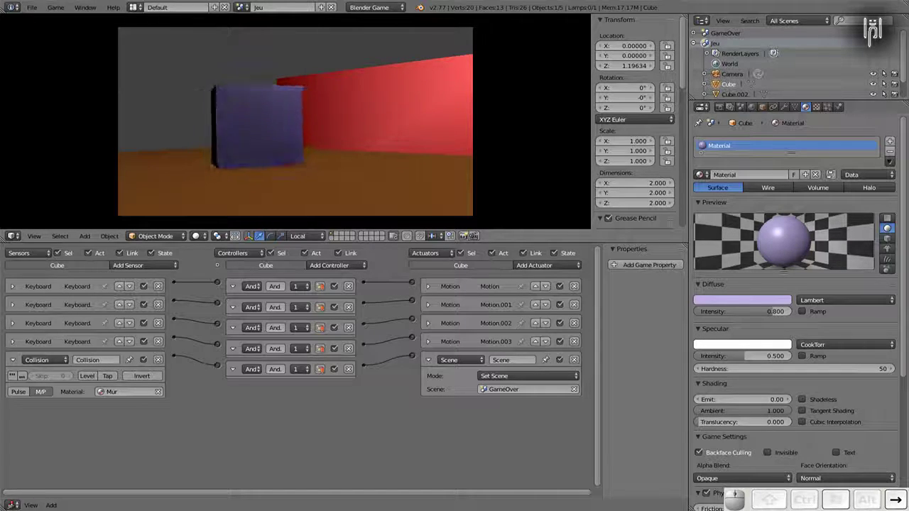
key(Up)
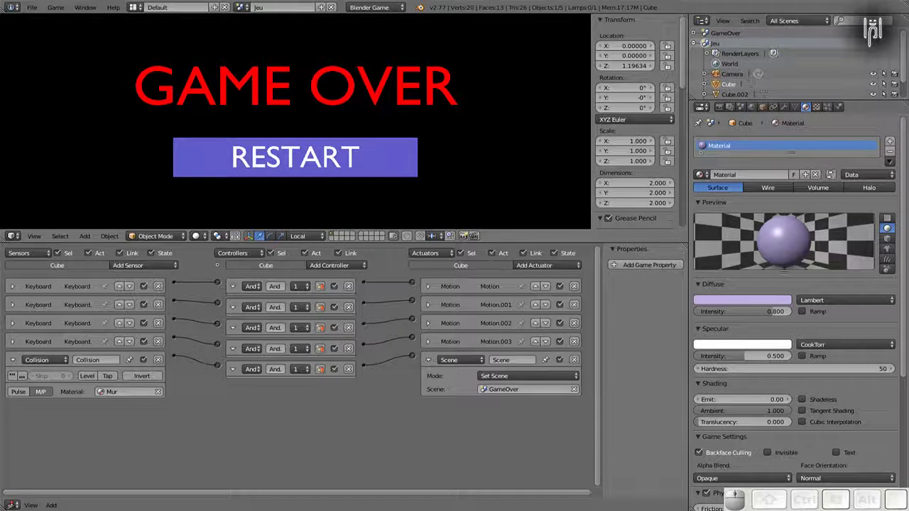
click(295, 157)
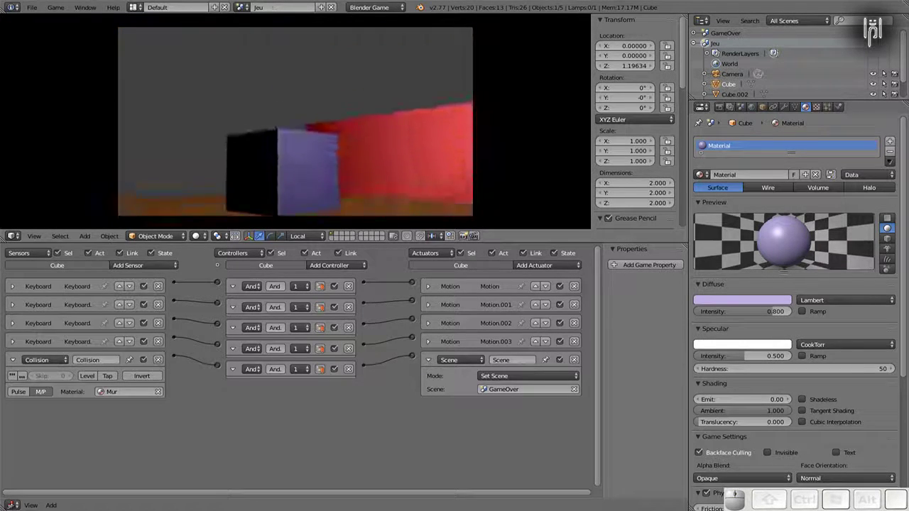
key(Escape)
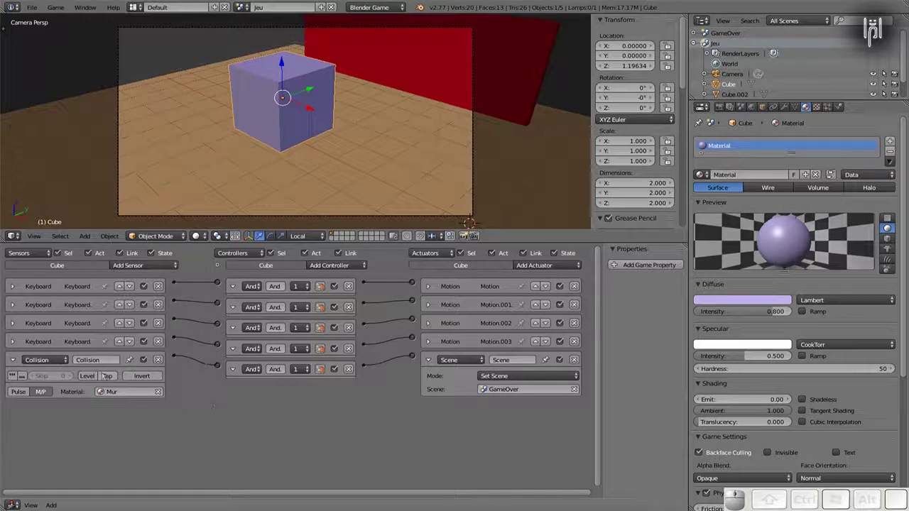
In the GameOver scene, add a second Mouse sensor with the Mouse Over event to the RESTART block and link it to the existing And controller
click(240, 7)
click(251, 26)
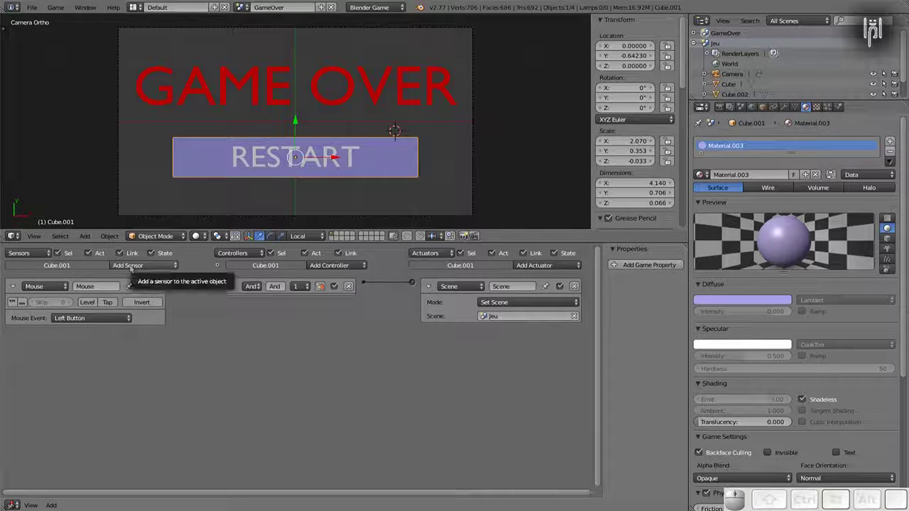
click(130, 266)
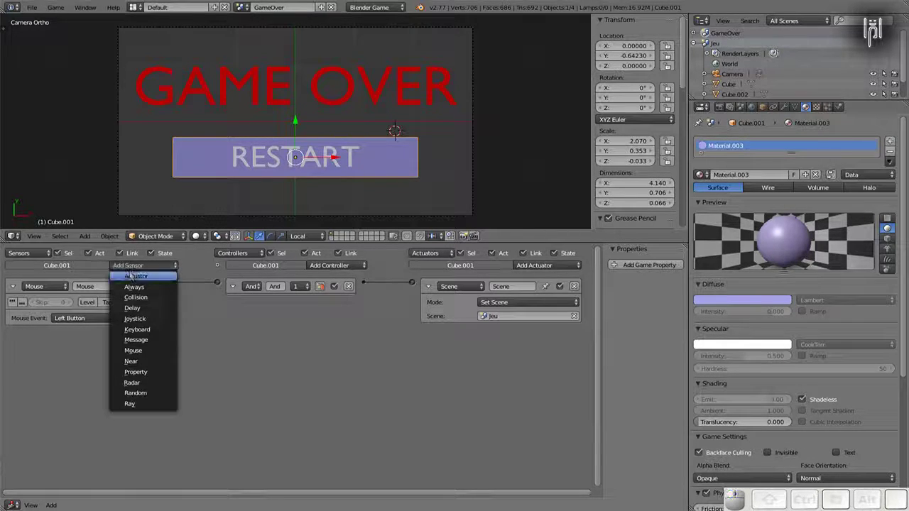
click(147, 353)
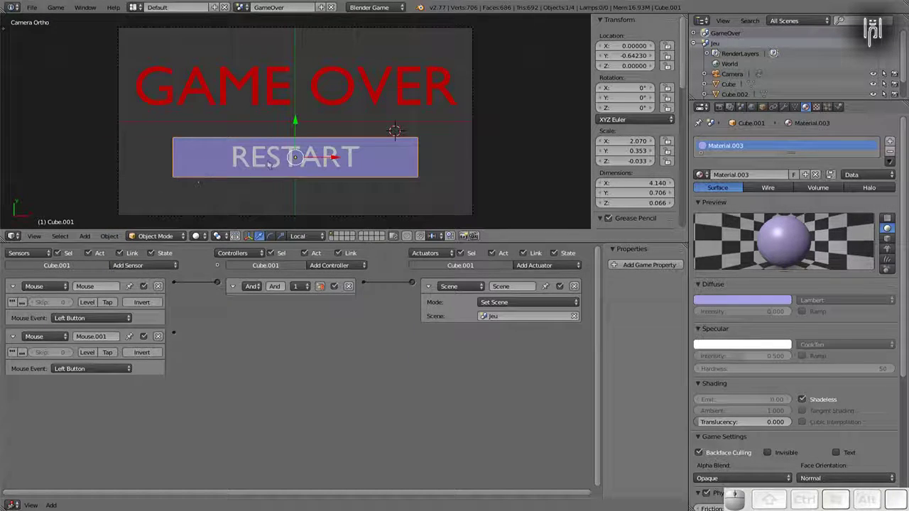
click(71, 369)
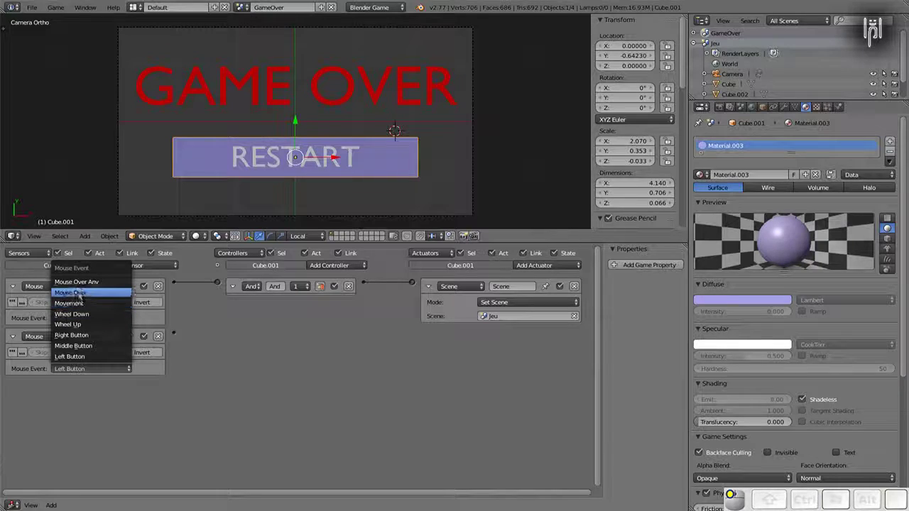
click(80, 294)
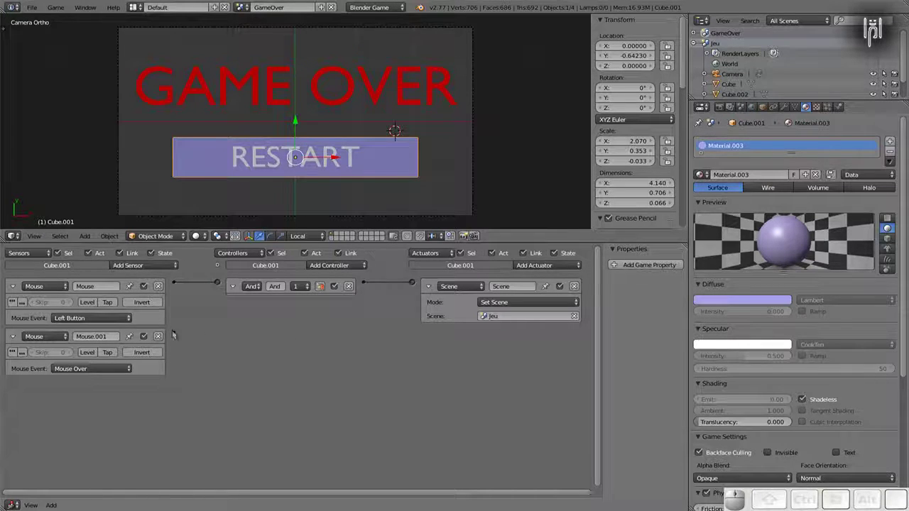
drag(174, 336, 218, 283)
Return to the Jeu scene, run the game into the wall to test the RESTART button's mouse-over condition, and exit
click(242, 8)
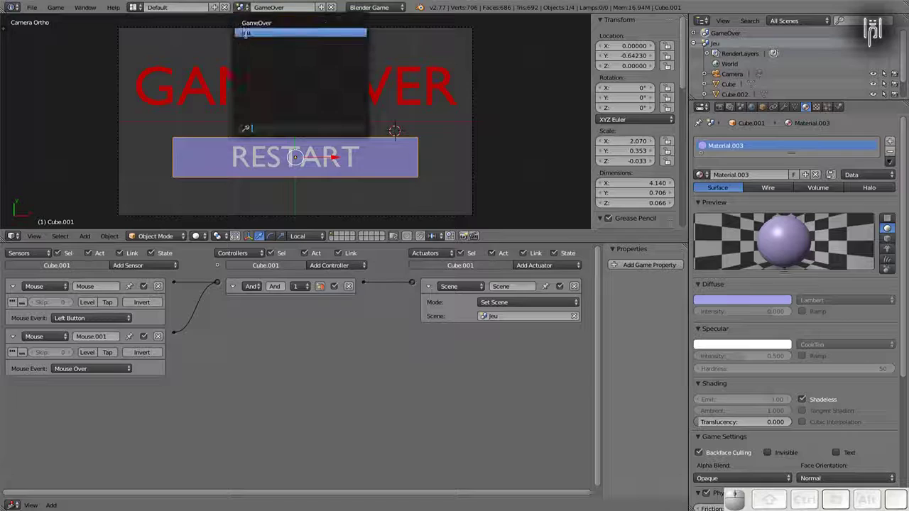
click(247, 34)
key(p)
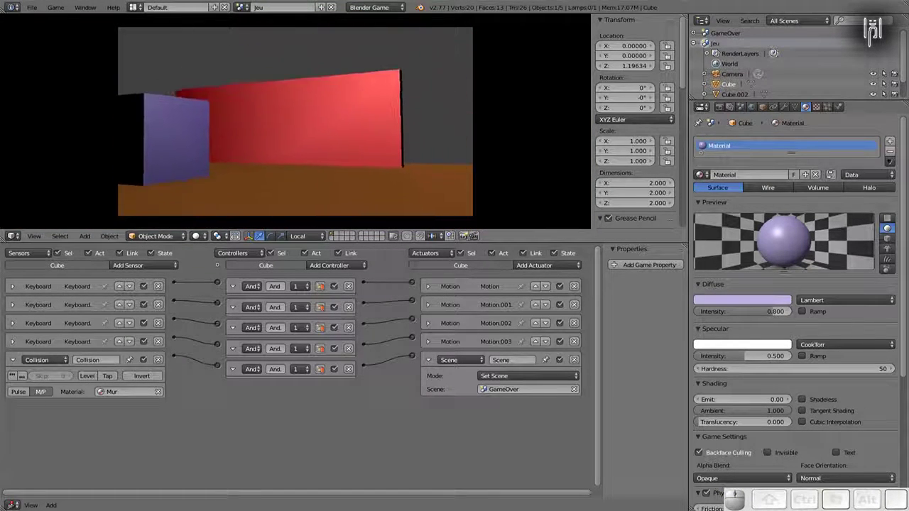
key(Up)
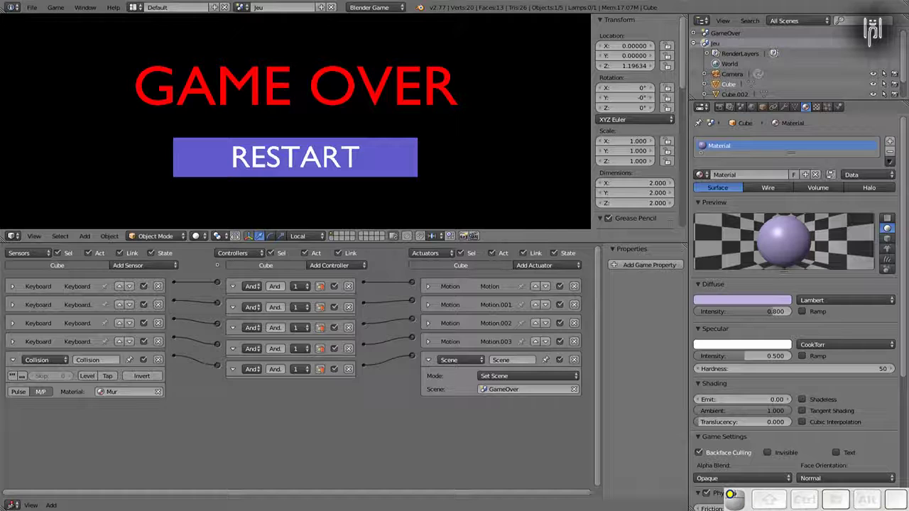
click(295, 157)
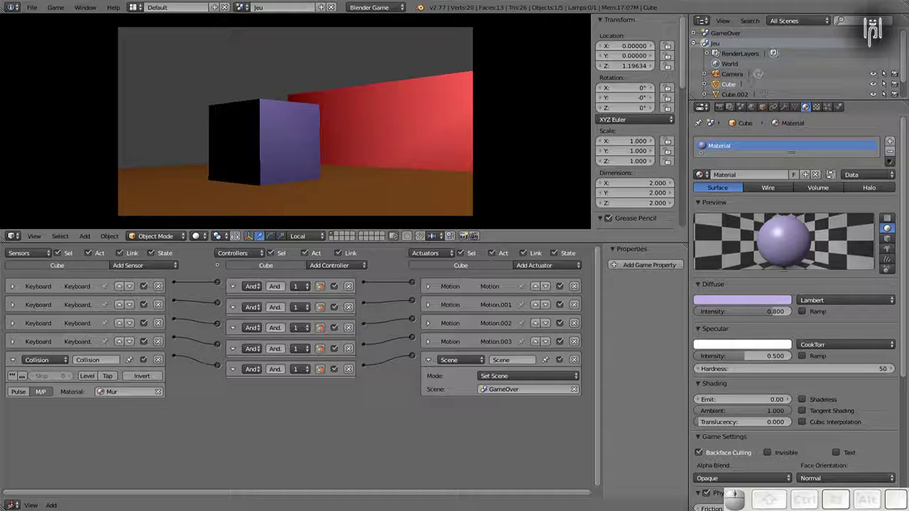
key(Escape)
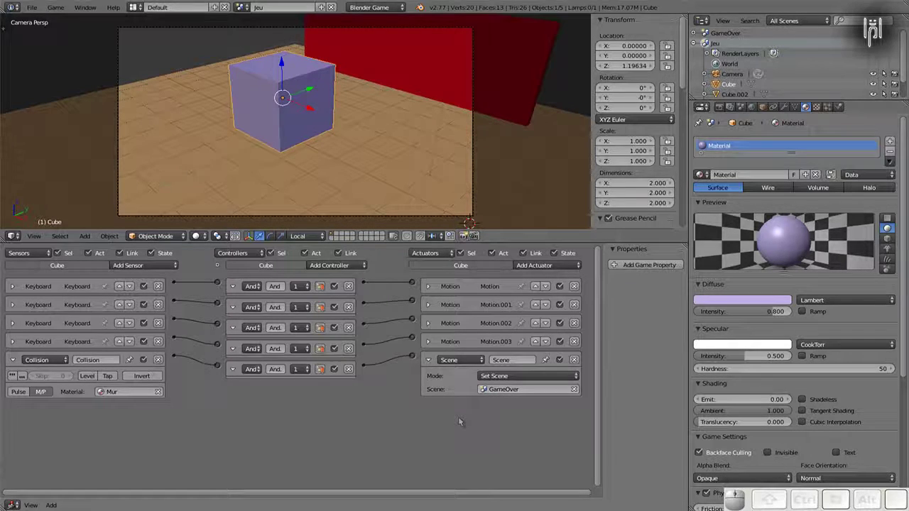
Add a Mouse actuator in Visibility mode with Visible enabled to the cube, and link the Collision sensor's And controller to it
click(526, 266)
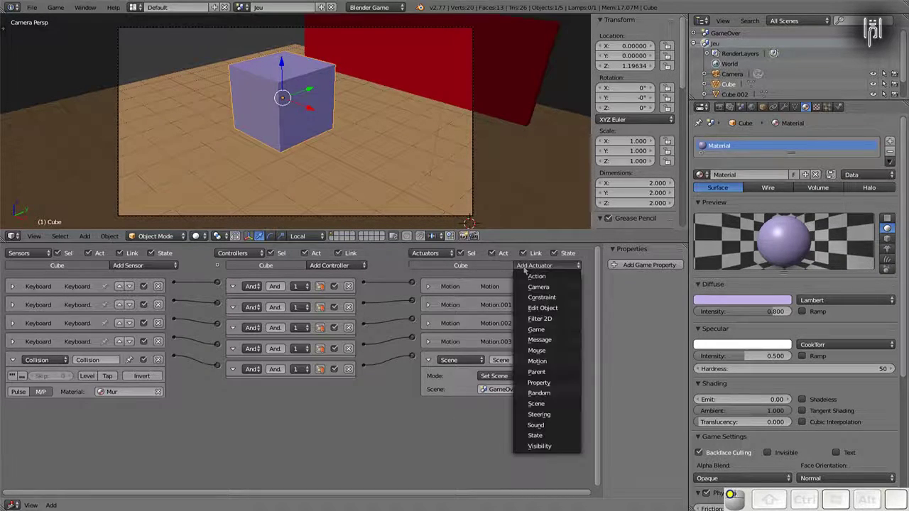
click(543, 353)
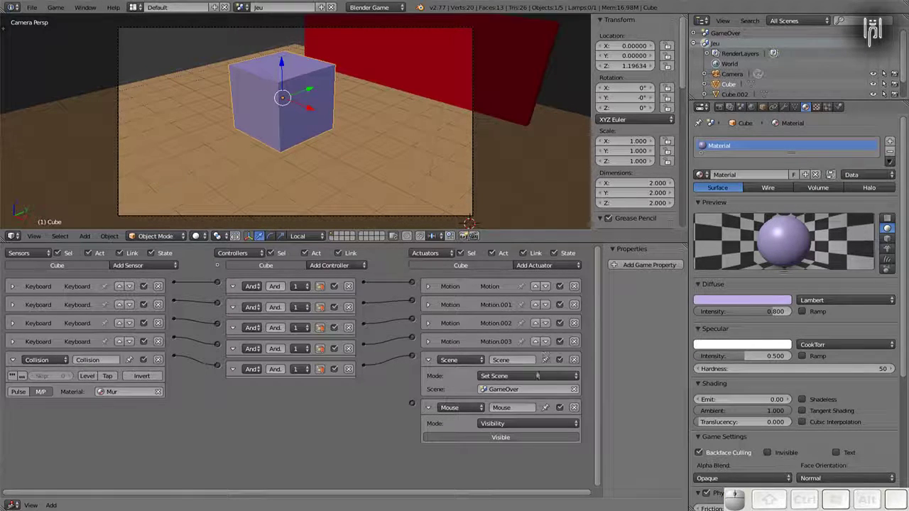
click(466, 440)
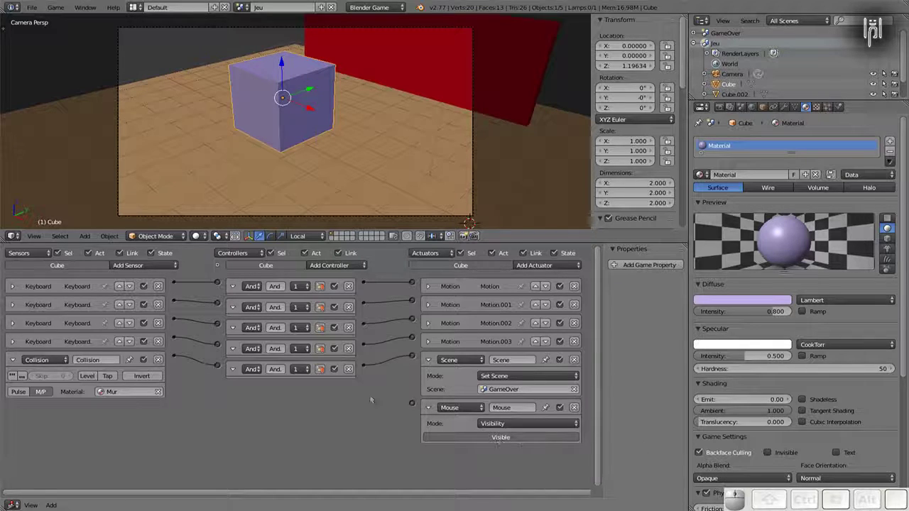
drag(362, 368, 411, 403)
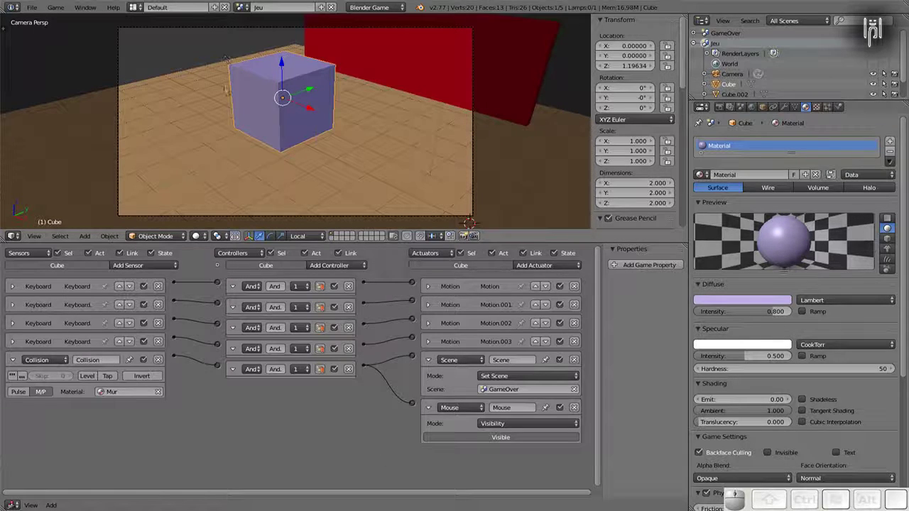
Run the game into the wall, check the cursor on the GameOver screen by clicking beside and on RESTART, and exit
key(p)
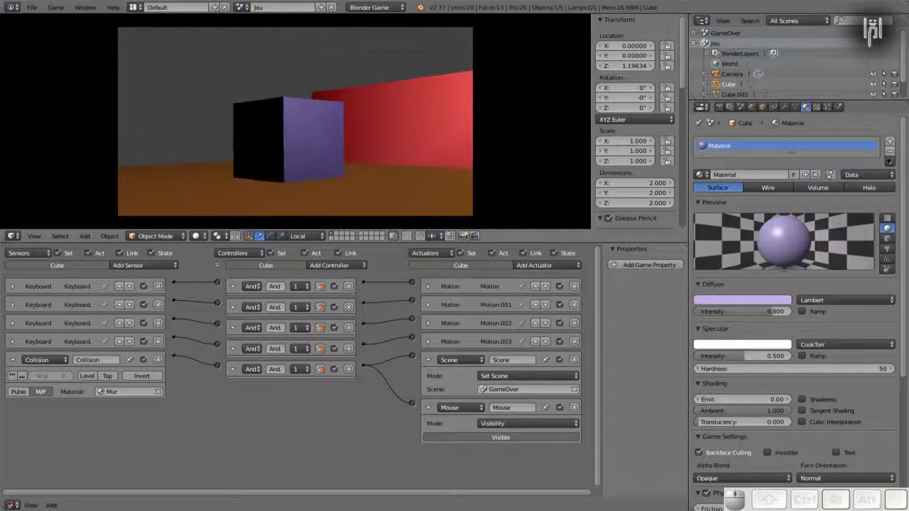
key(Up)
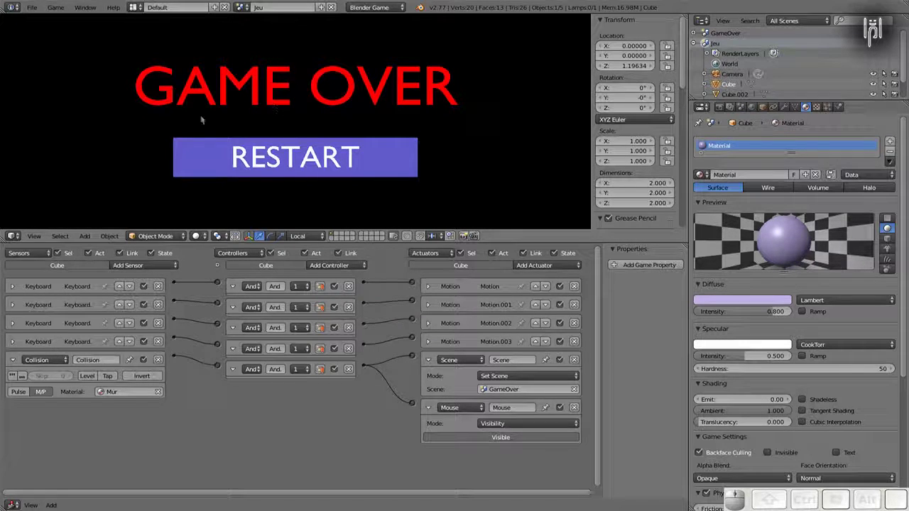
click(466, 189)
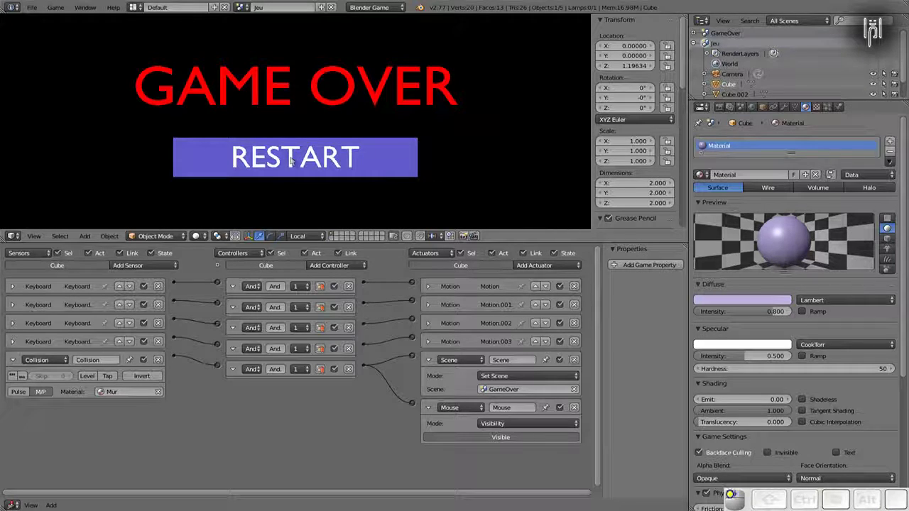
click(258, 159)
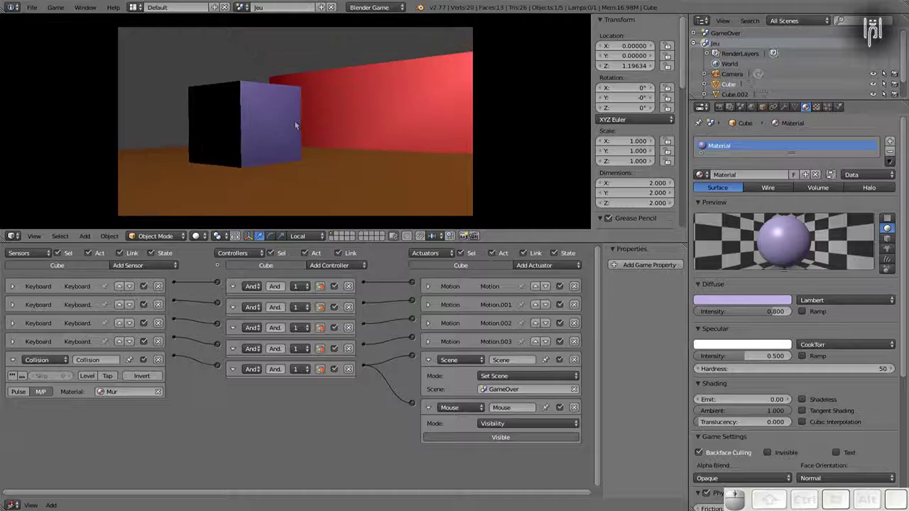
key(Escape)
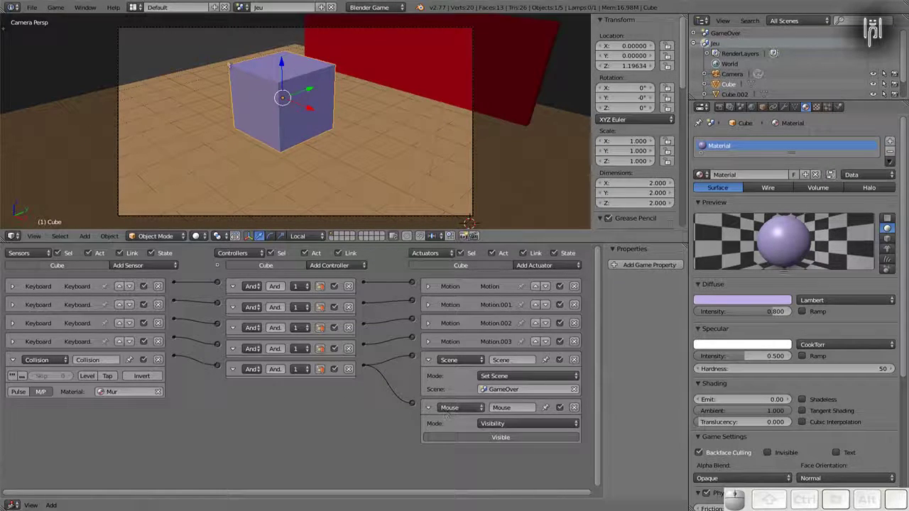
In the GameOver scene, add a Mouse actuator in Visibility mode to the RESTART block and link its And controller to it
click(241, 7)
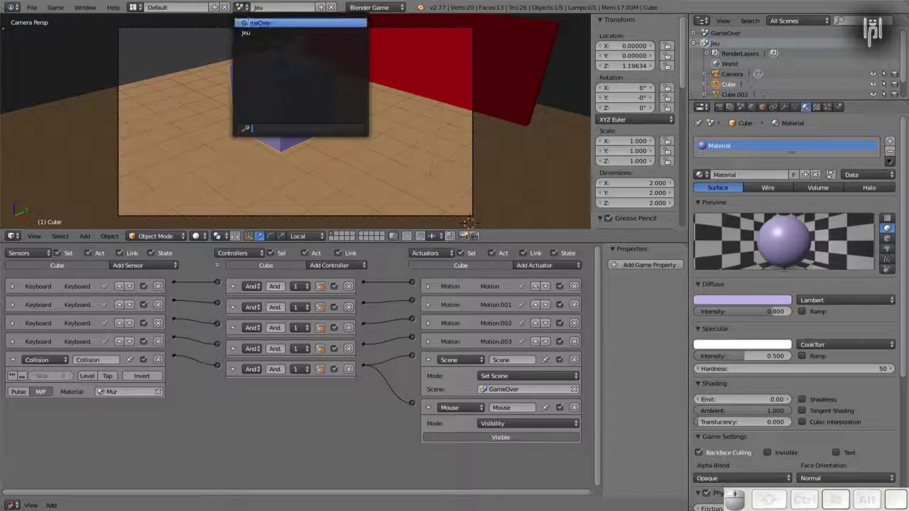
click(257, 23)
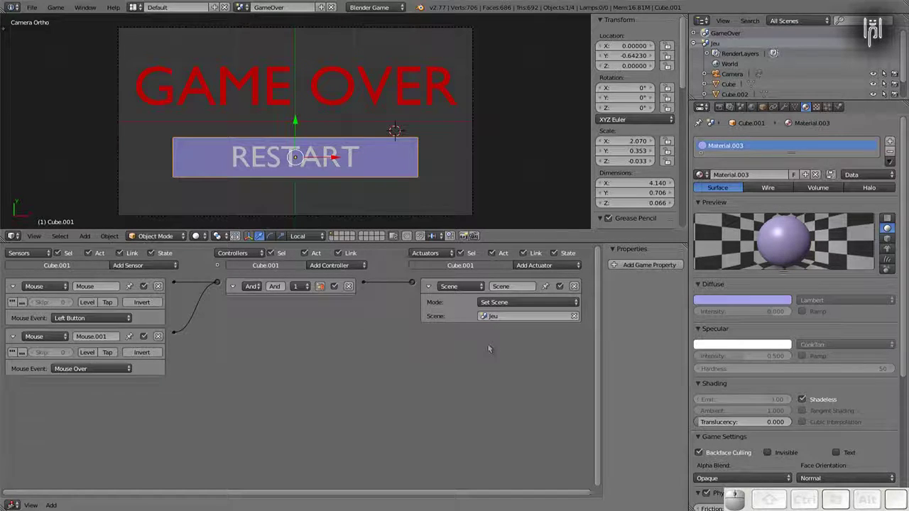
click(438, 257)
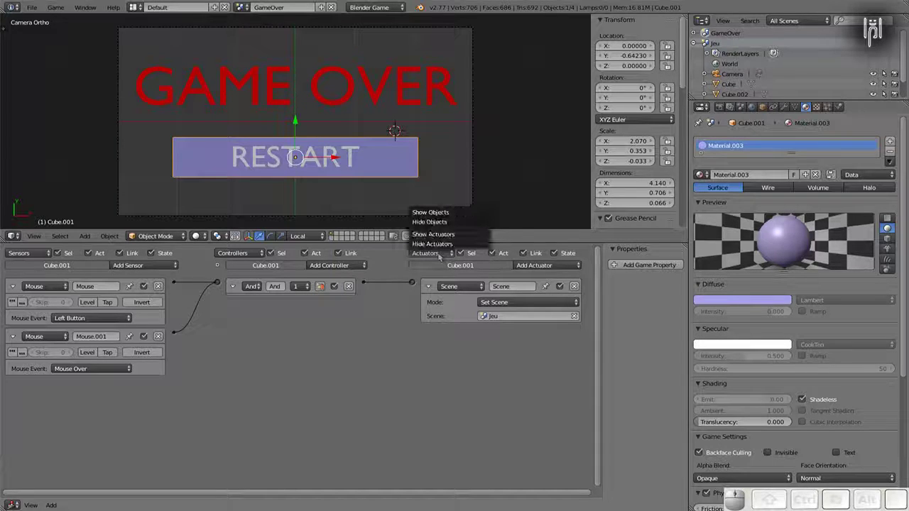
click(552, 268)
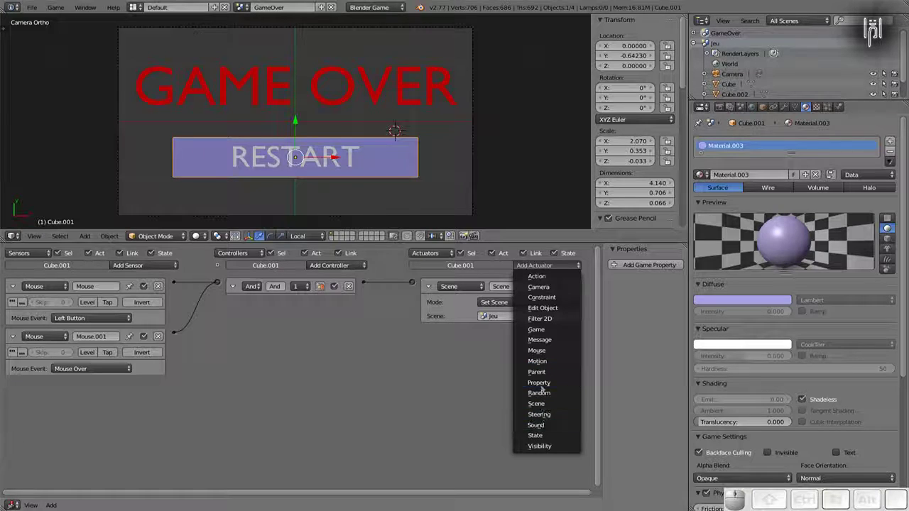
click(537, 351)
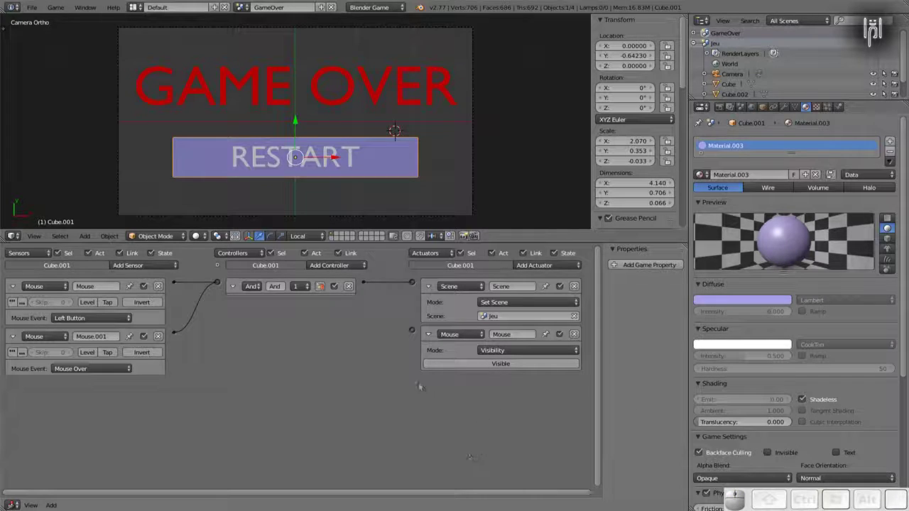
drag(370, 299, 411, 330)
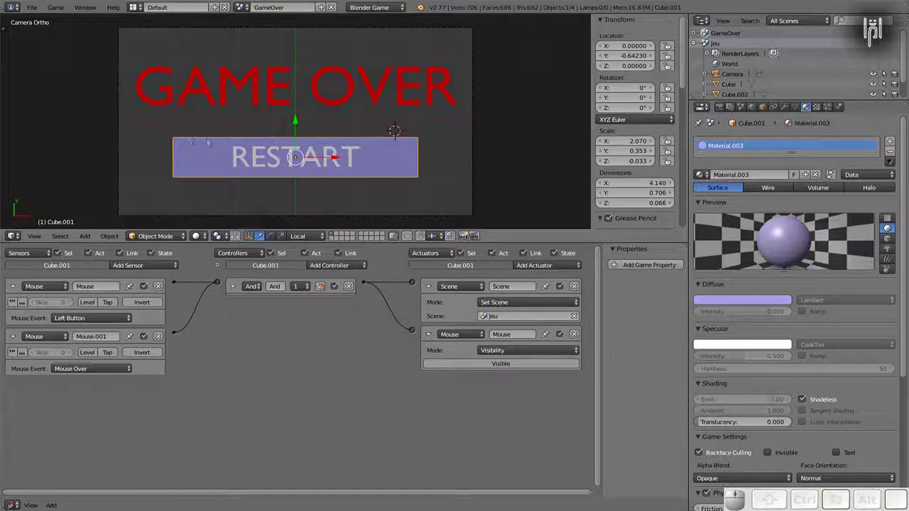
Return to the Jeu scene, run the game into the wall and test restarting by clicking on the RESTART lettering, and exit
click(241, 7)
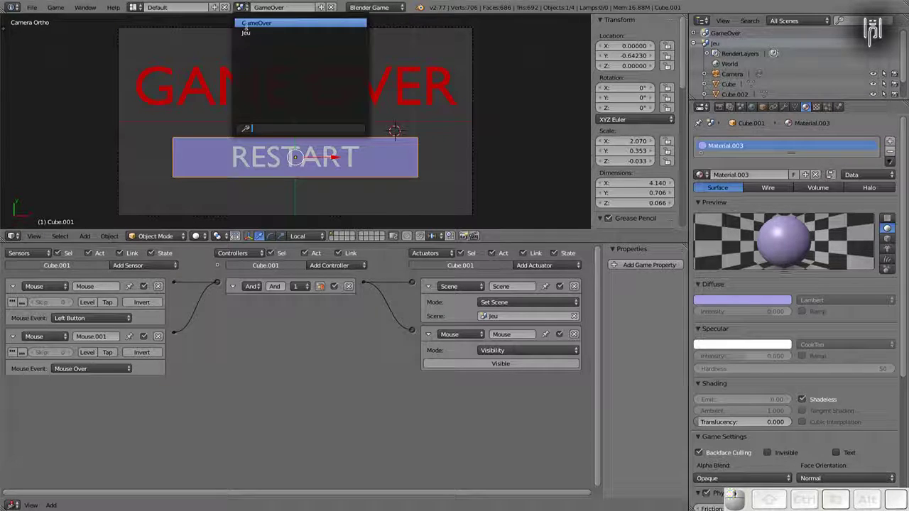
click(246, 32)
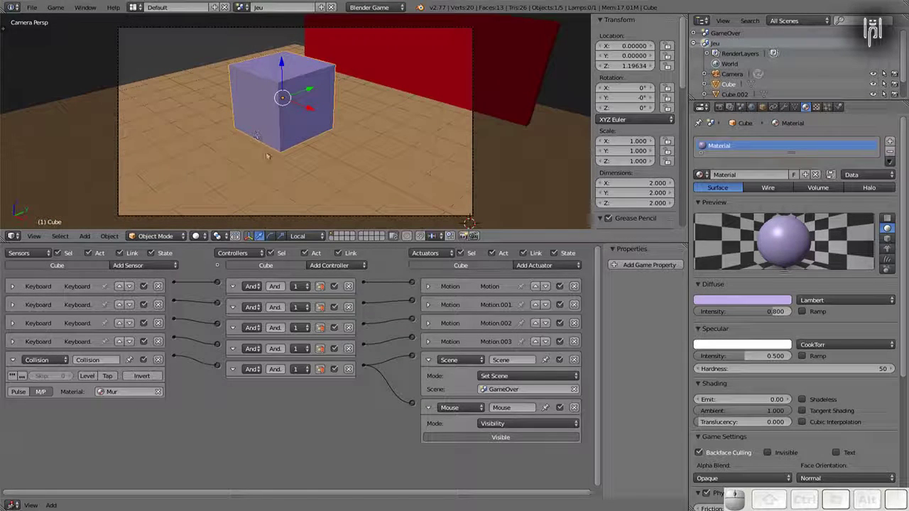
key(p)
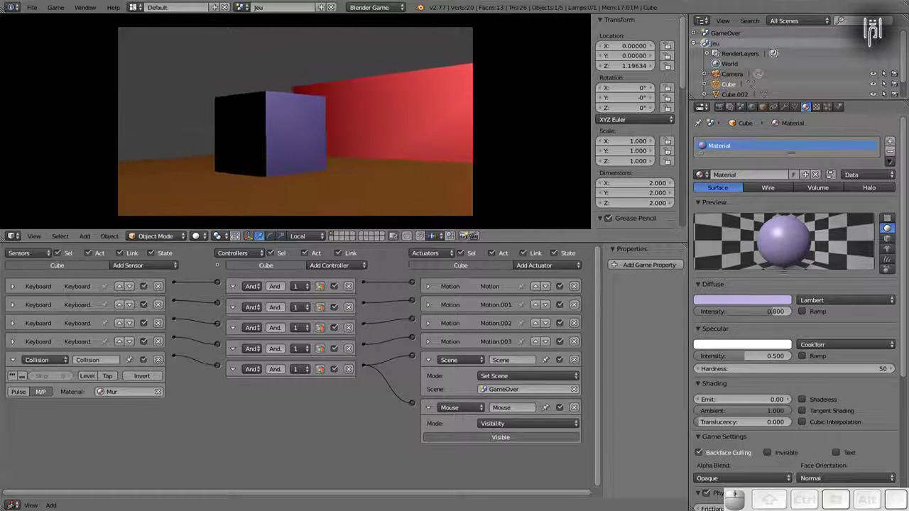
key(Up)
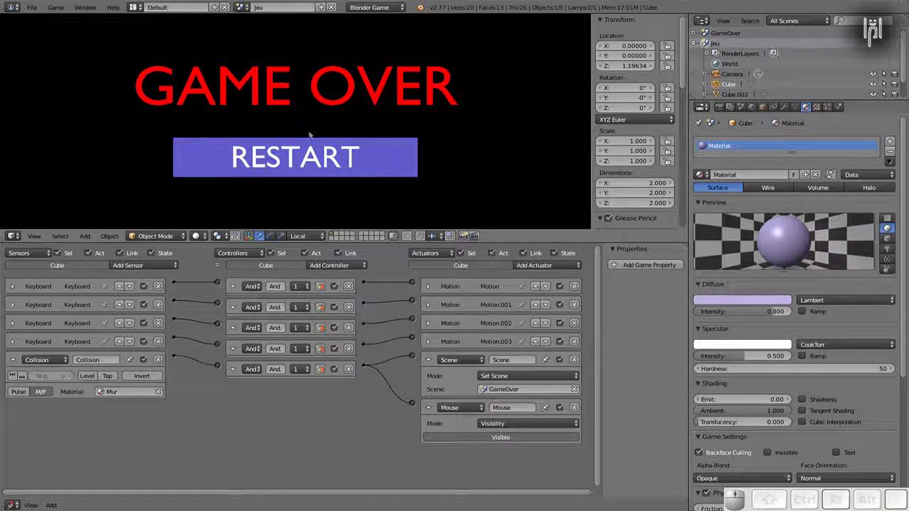
click(301, 159)
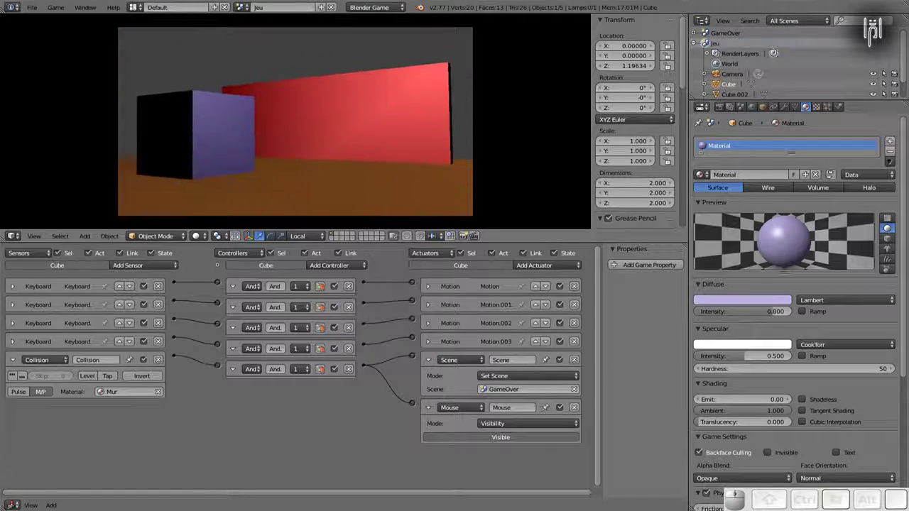
key(Up)
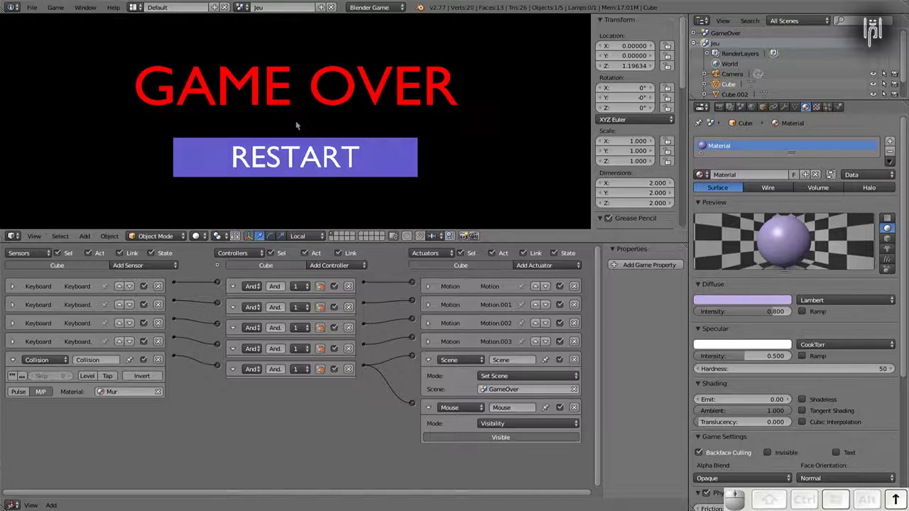
click(313, 152)
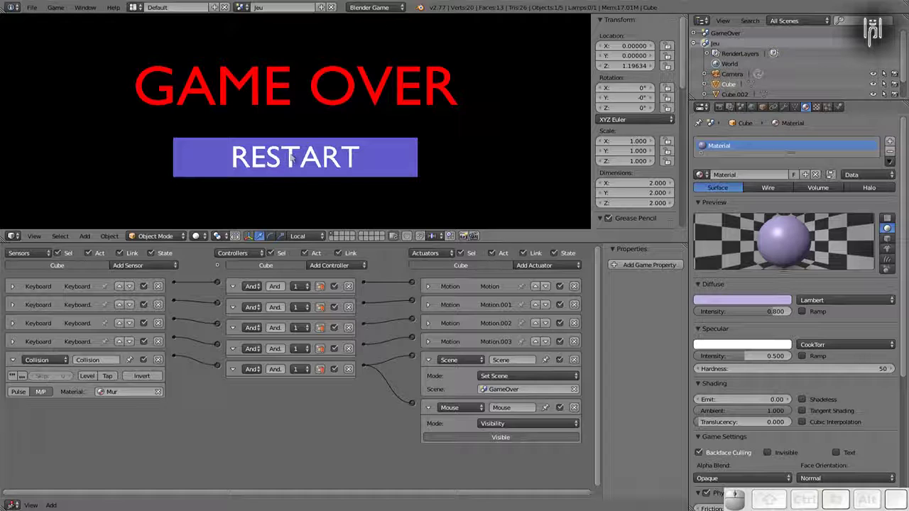
key(Escape)
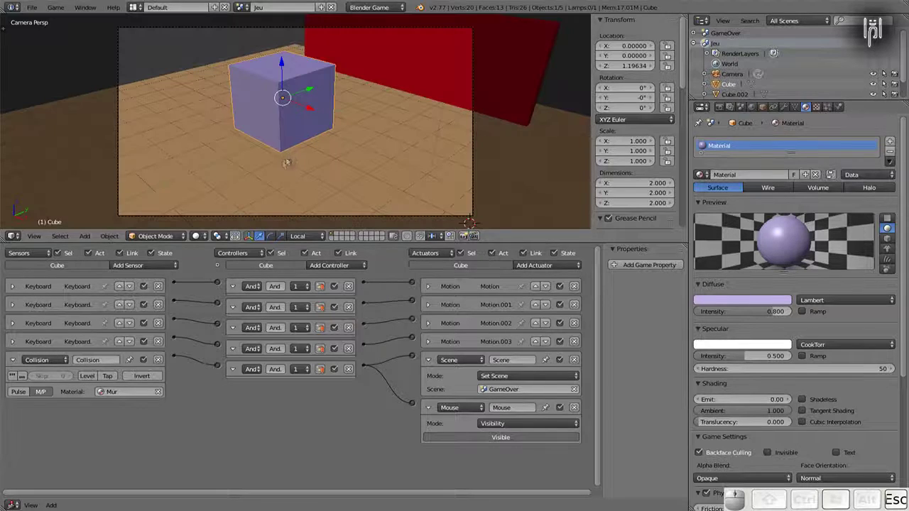
In the GameOver scene, add two Mouse sensors to the RESTART text, one for Left Button and one for Mouse Over
click(242, 7)
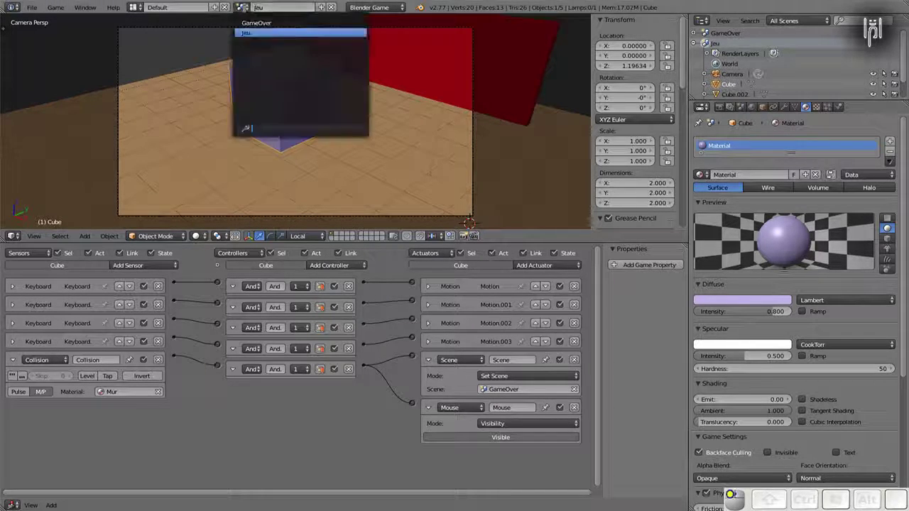
click(254, 29)
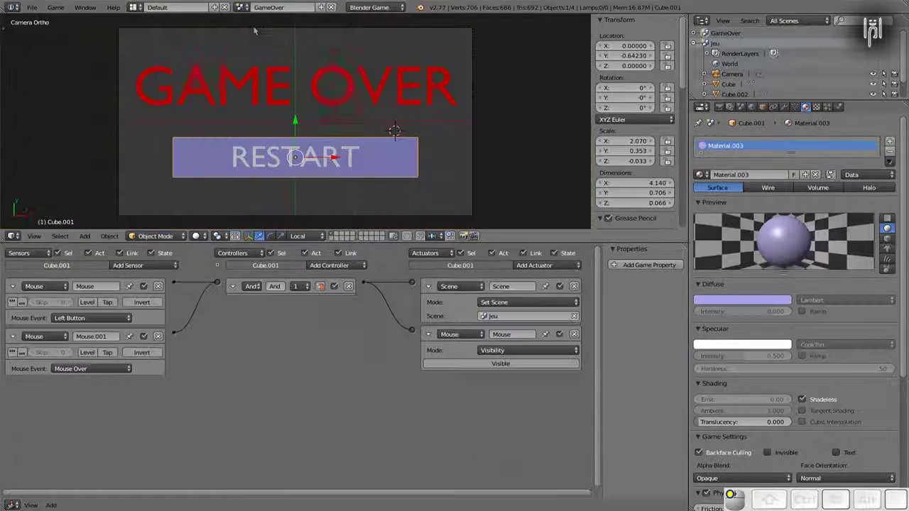
right_click(240, 160)
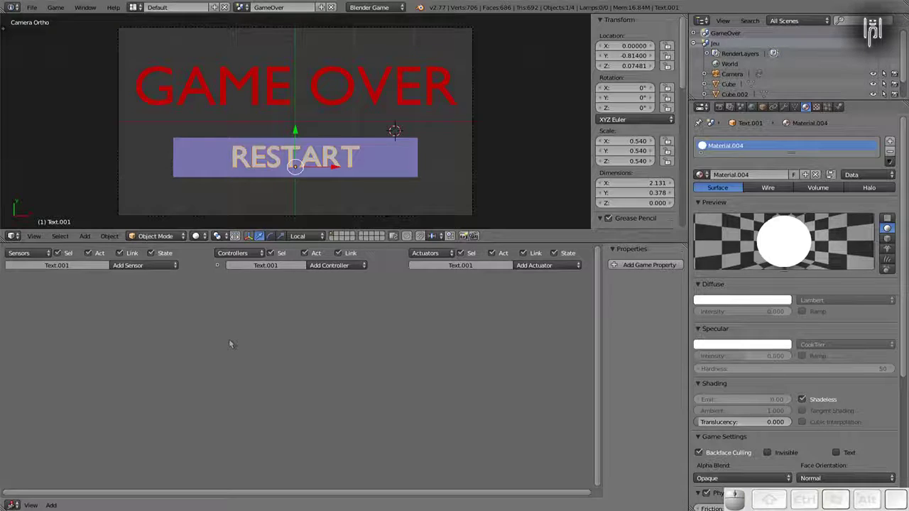
right_click(183, 158)
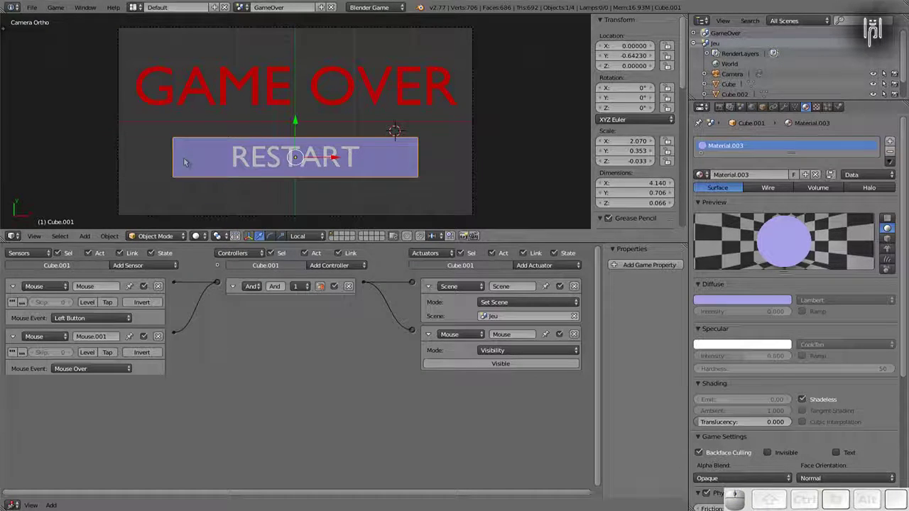
right_click(237, 163)
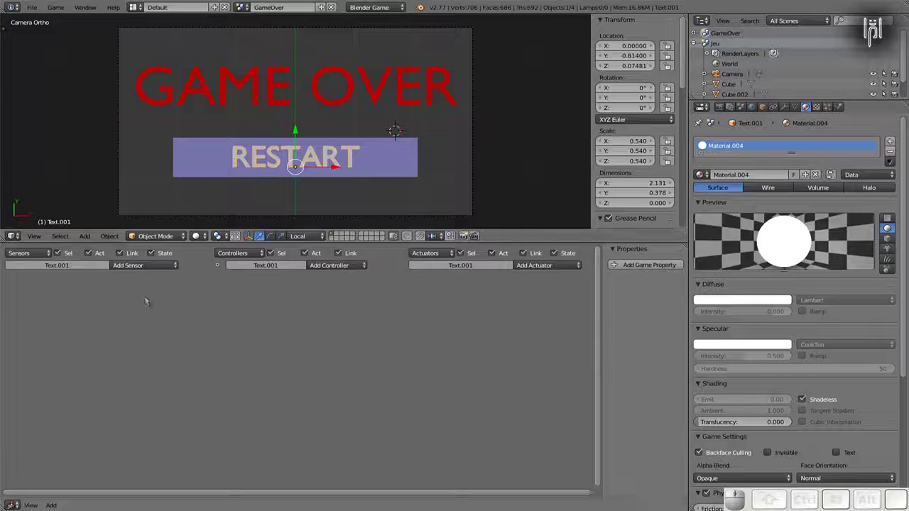
click(144, 265)
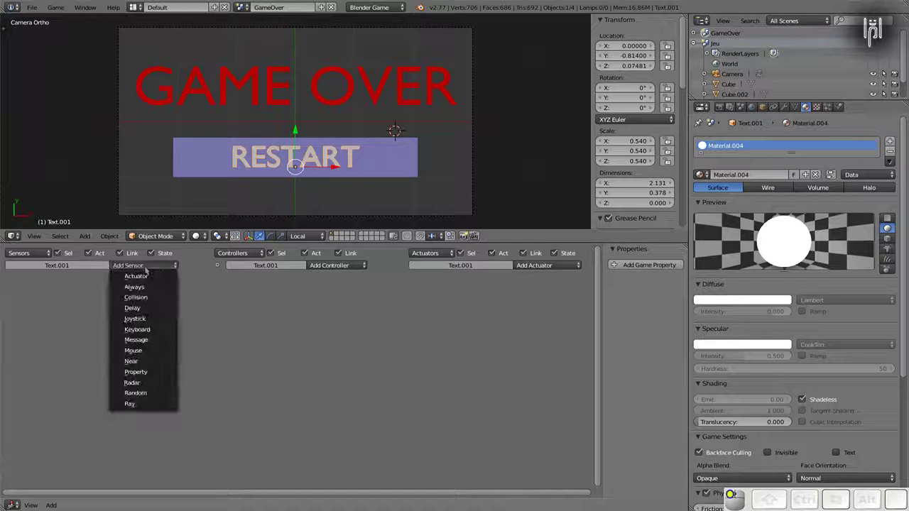
click(133, 350)
click(141, 266)
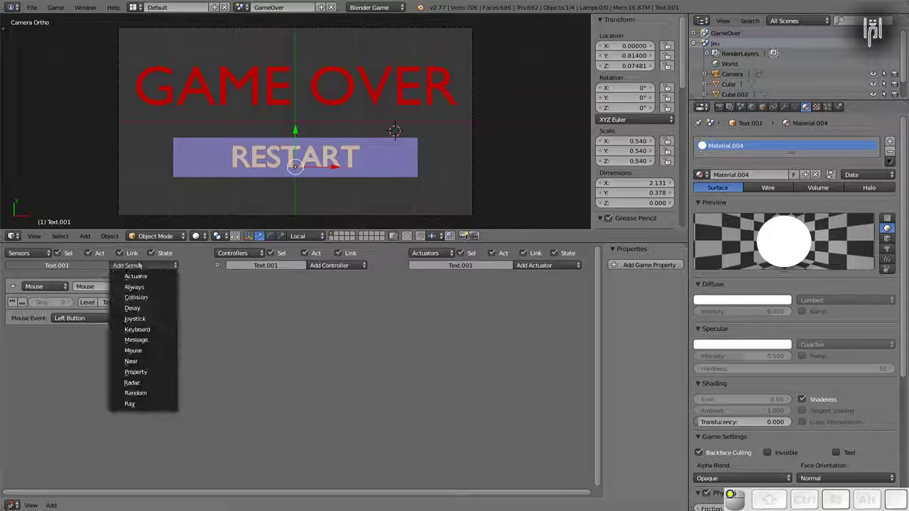
click(133, 350)
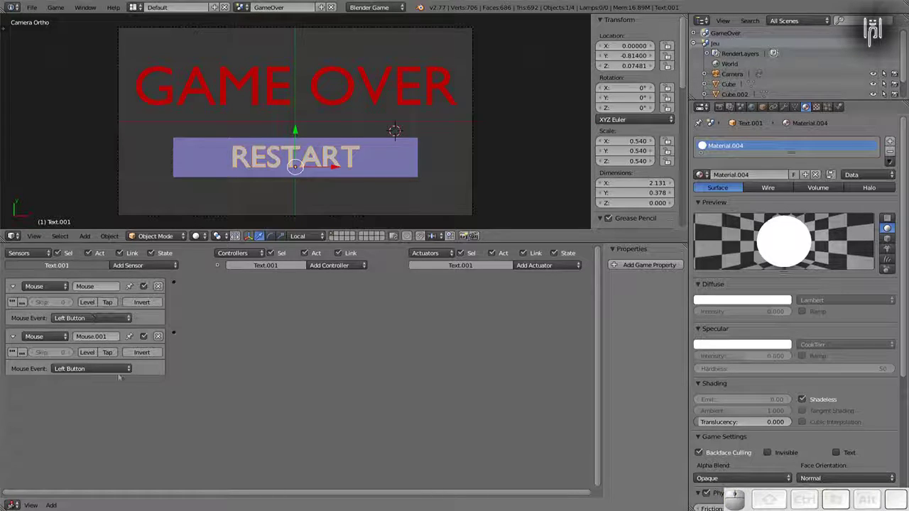
click(119, 369)
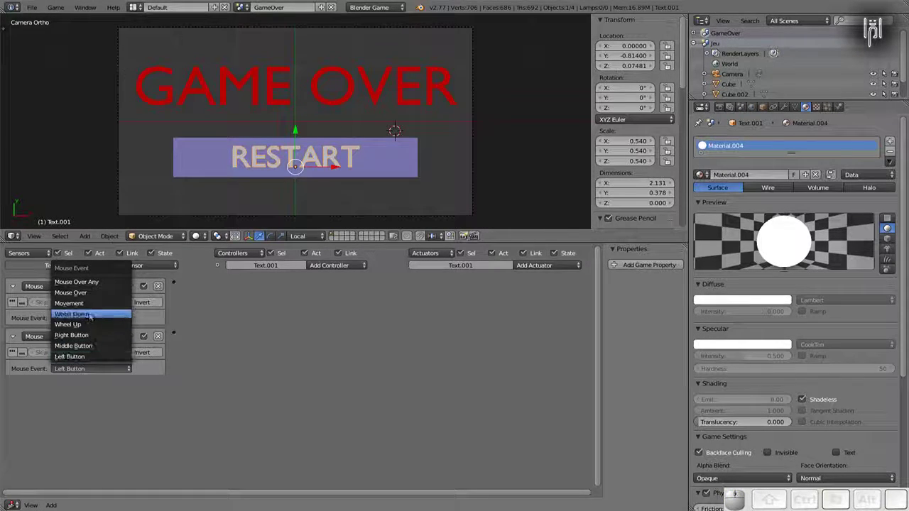
click(84, 293)
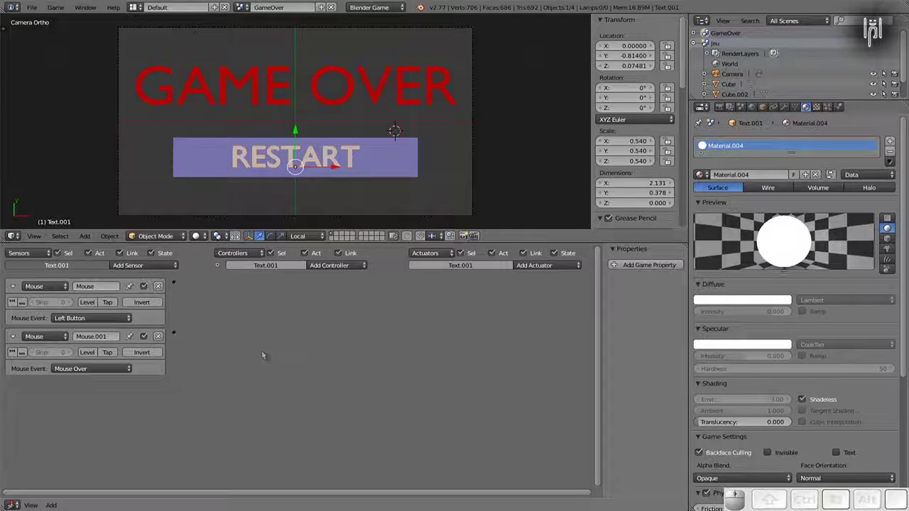
Add a Scene actuator to the RESTART text in Set Scene mode with Jeu as the target scene
click(536, 266)
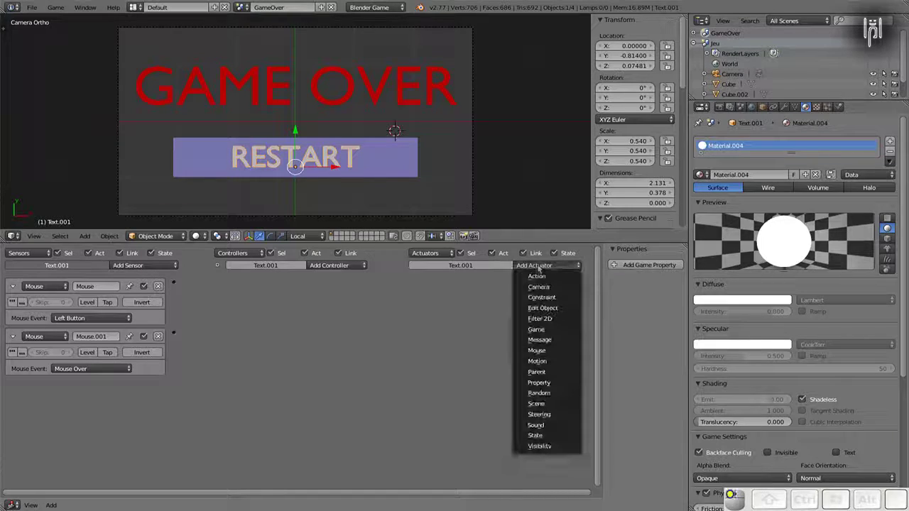
click(544, 404)
click(489, 303)
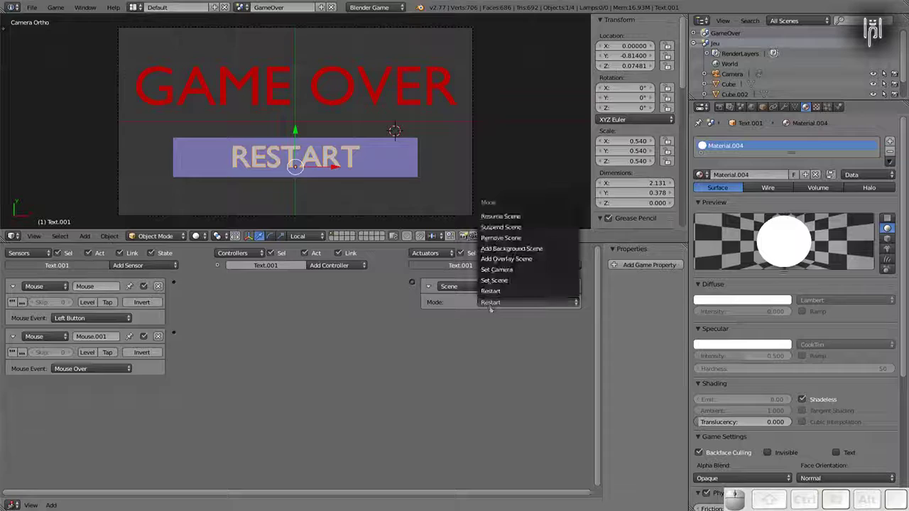
click(494, 280)
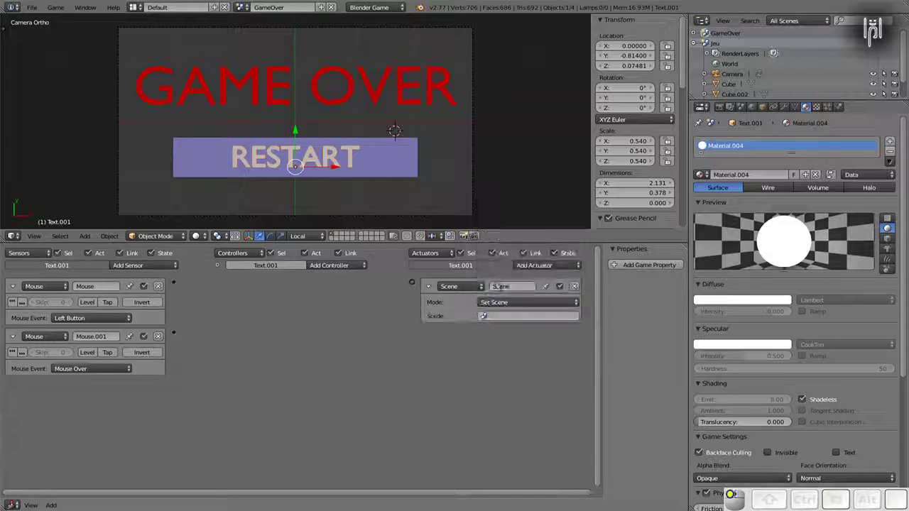
click(483, 317)
click(488, 331)
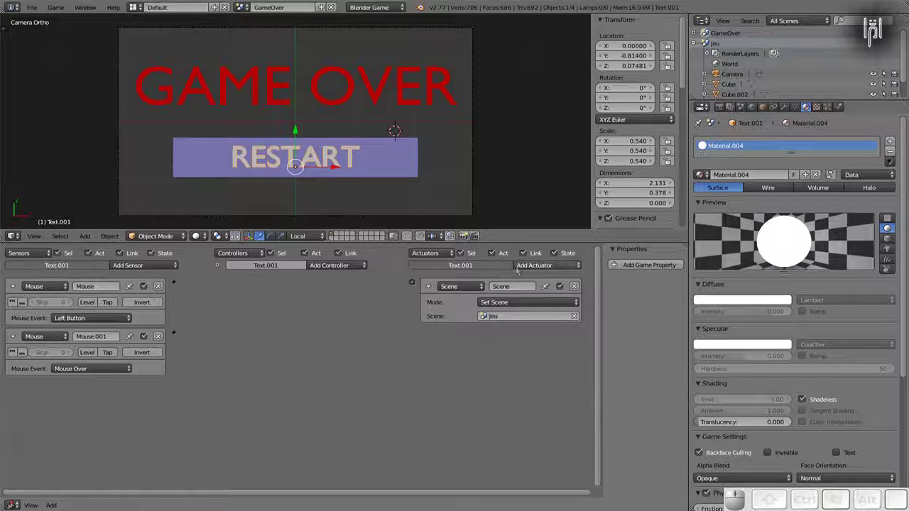
Add a Mouse actuator in Visibility mode to the RESTART text, and link both sensors through one And controller to both actuators
click(519, 265)
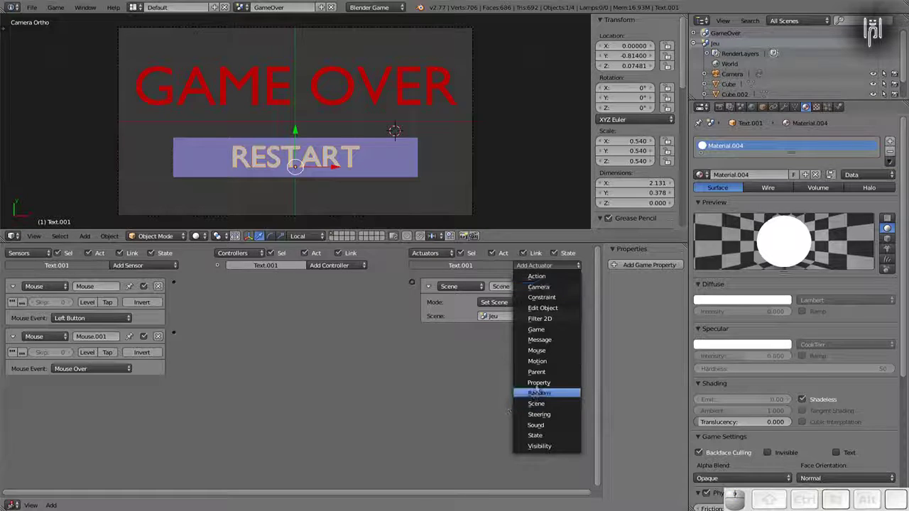
click(536, 350)
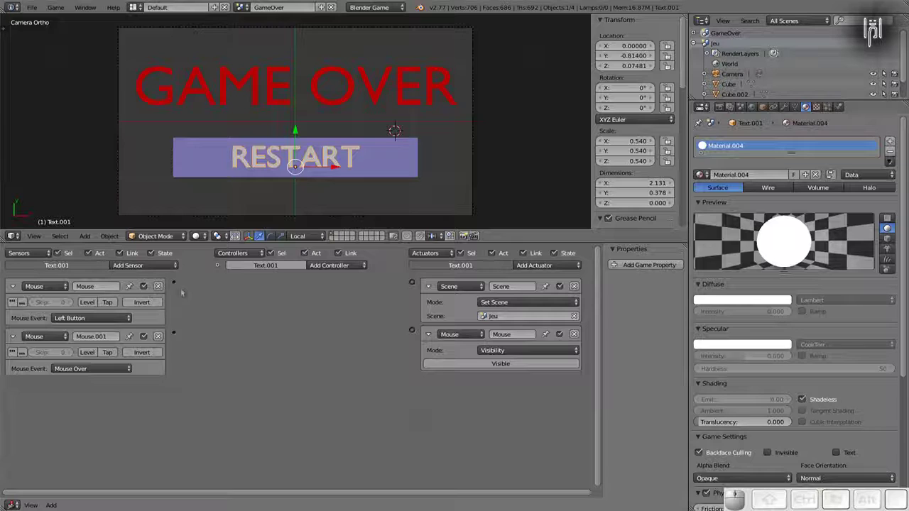
drag(174, 283, 411, 284)
drag(174, 332, 218, 284)
drag(364, 285, 411, 329)
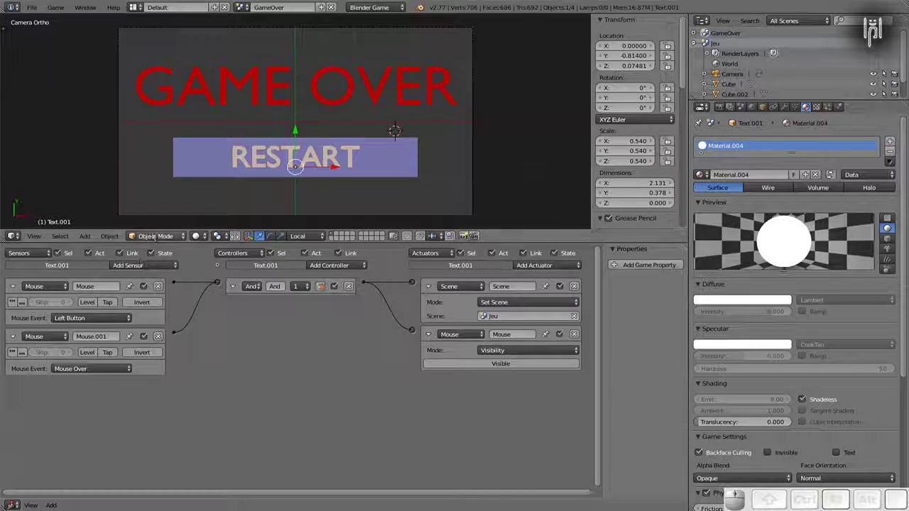
Enlarge the 3D view, then run the Jeu scene into the wall repeatedly, testing RESTART on both the block and its lettering
drag(221, 229, 229, 336)
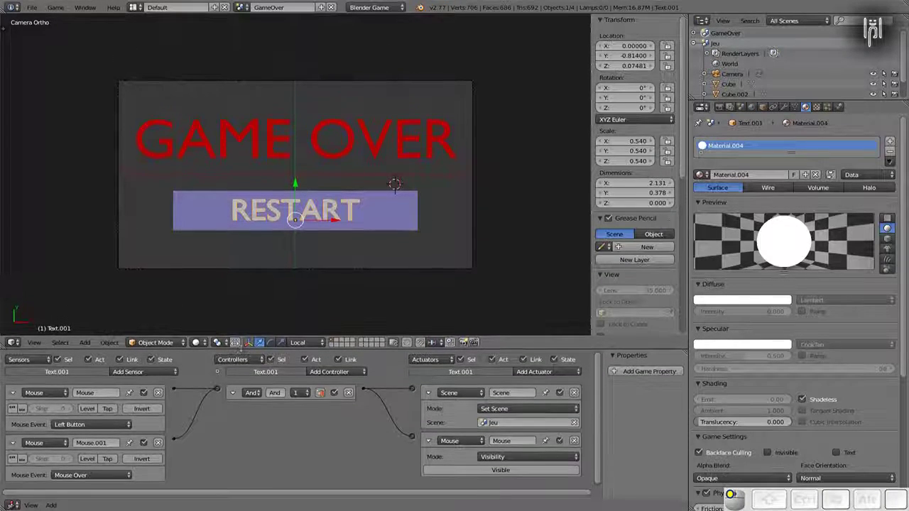
click(241, 7)
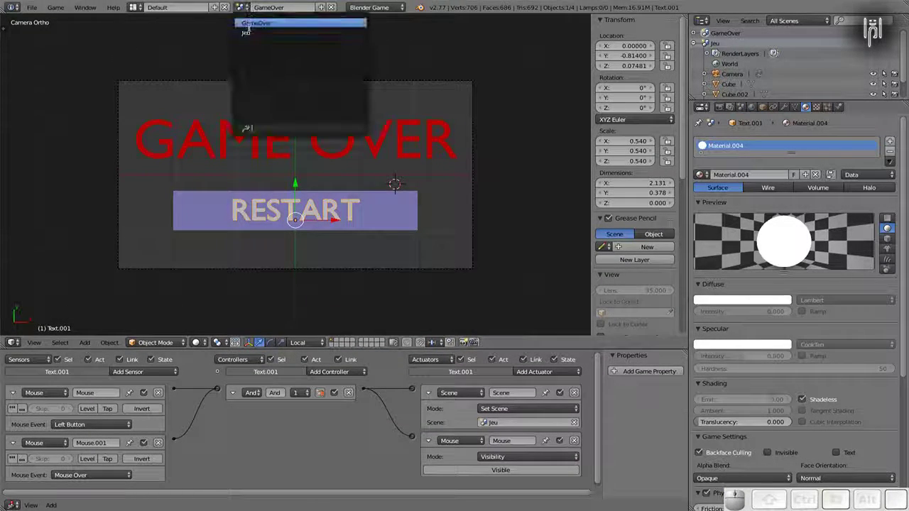
click(250, 40)
key(p)
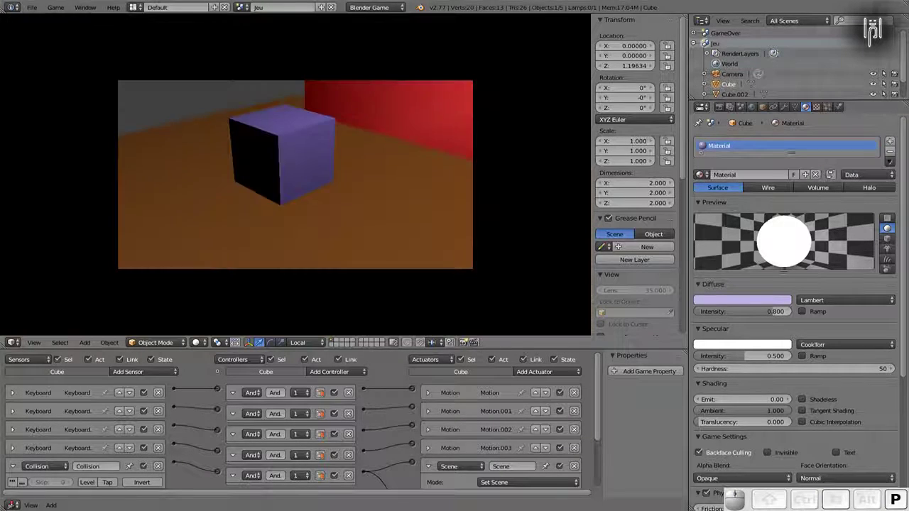
key(Up)
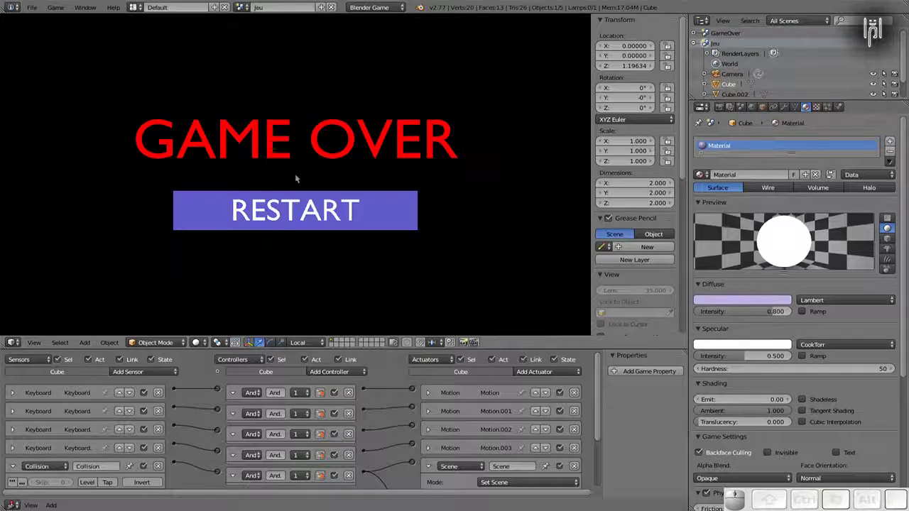
click(193, 208)
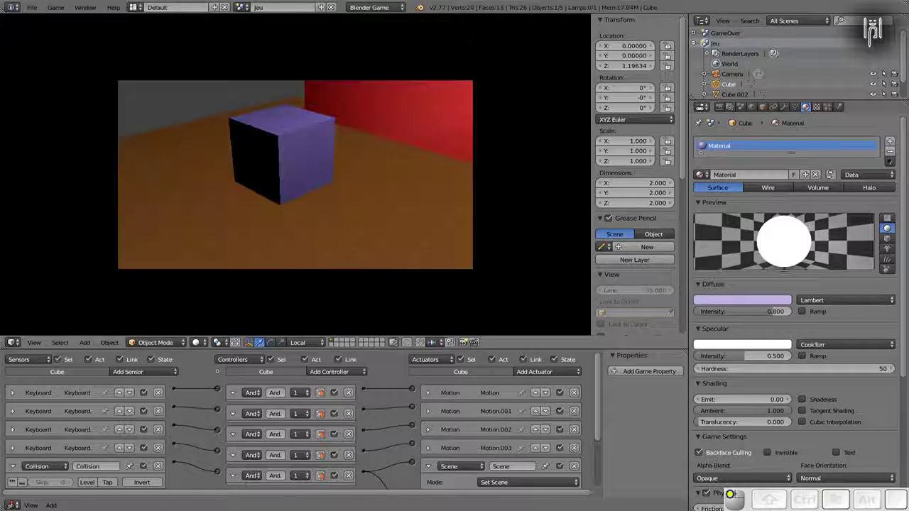
key(Up)
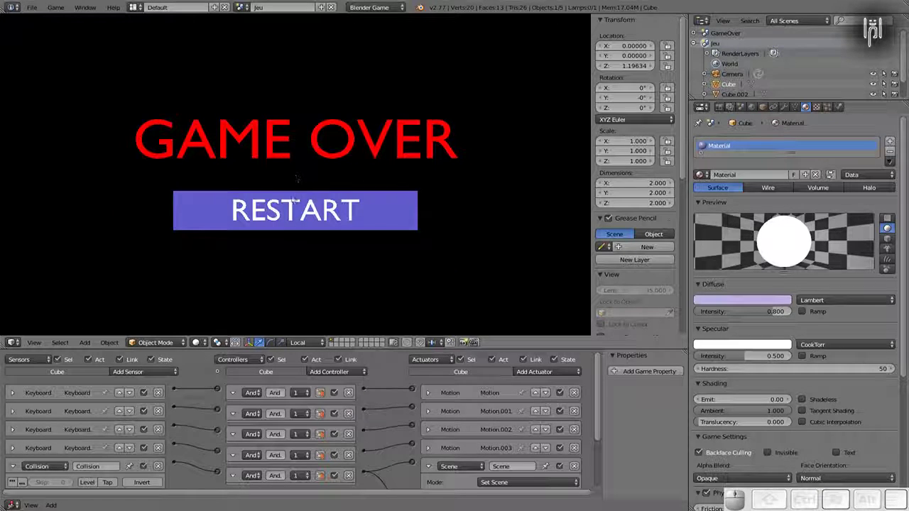
click(291, 208)
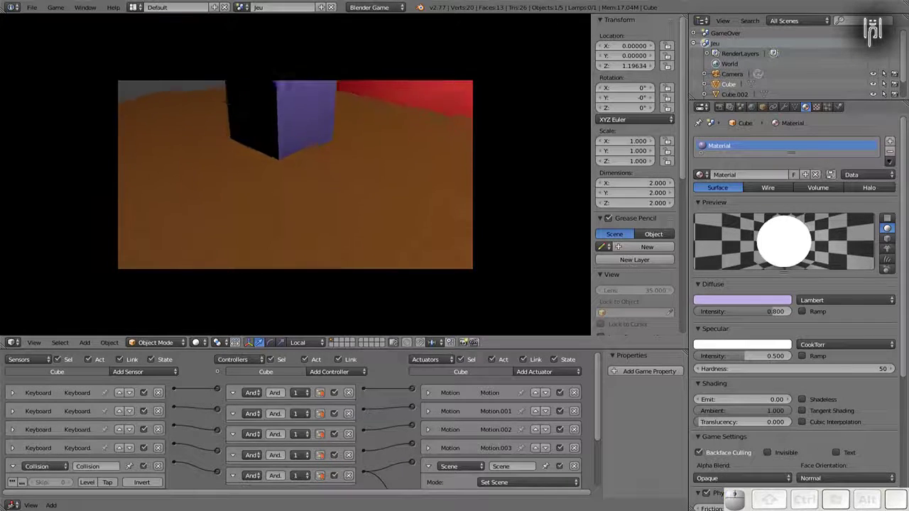
key(Up)
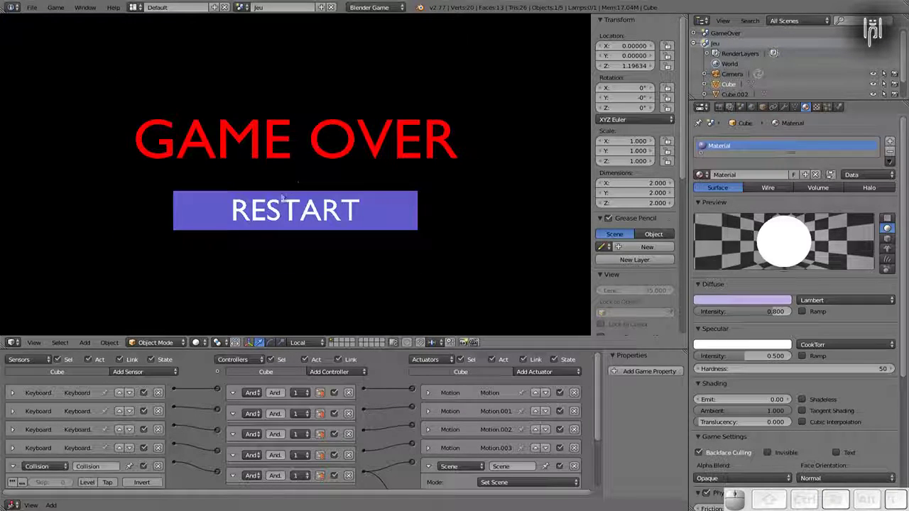
click(285, 199)
key(Up)
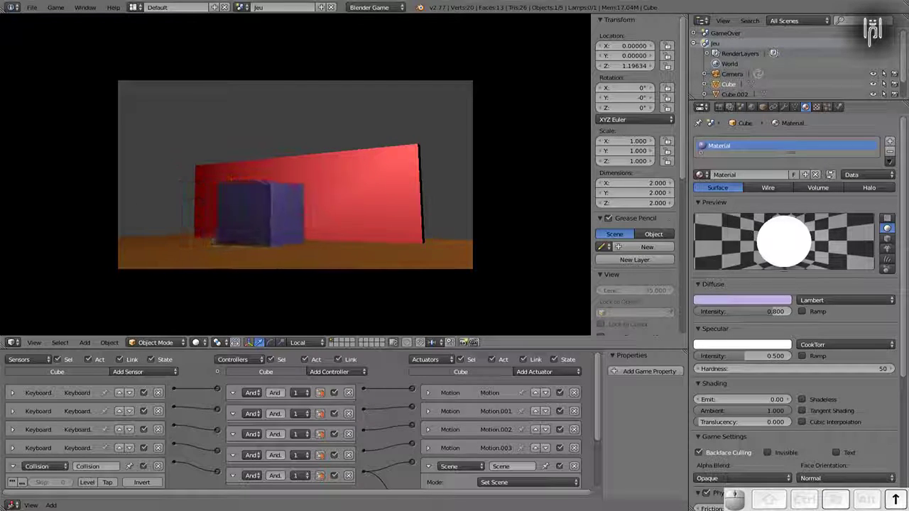
click(291, 198)
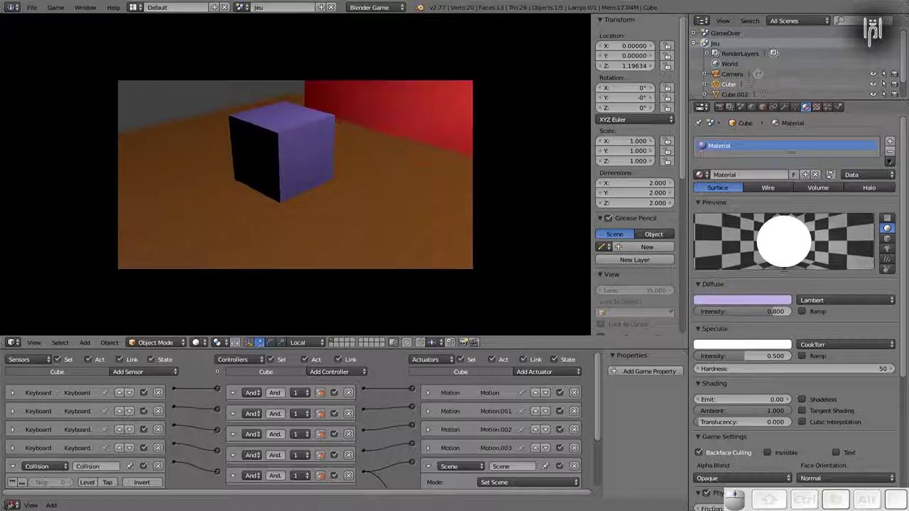
key(Up)
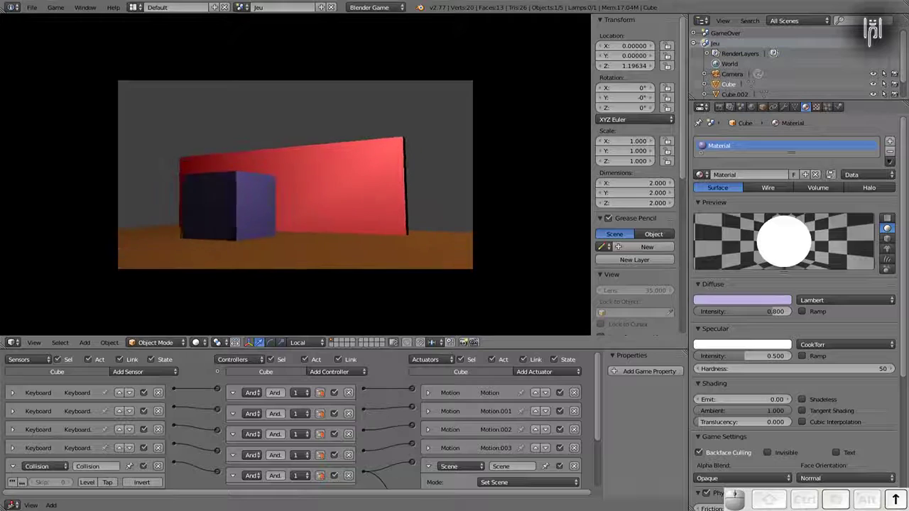